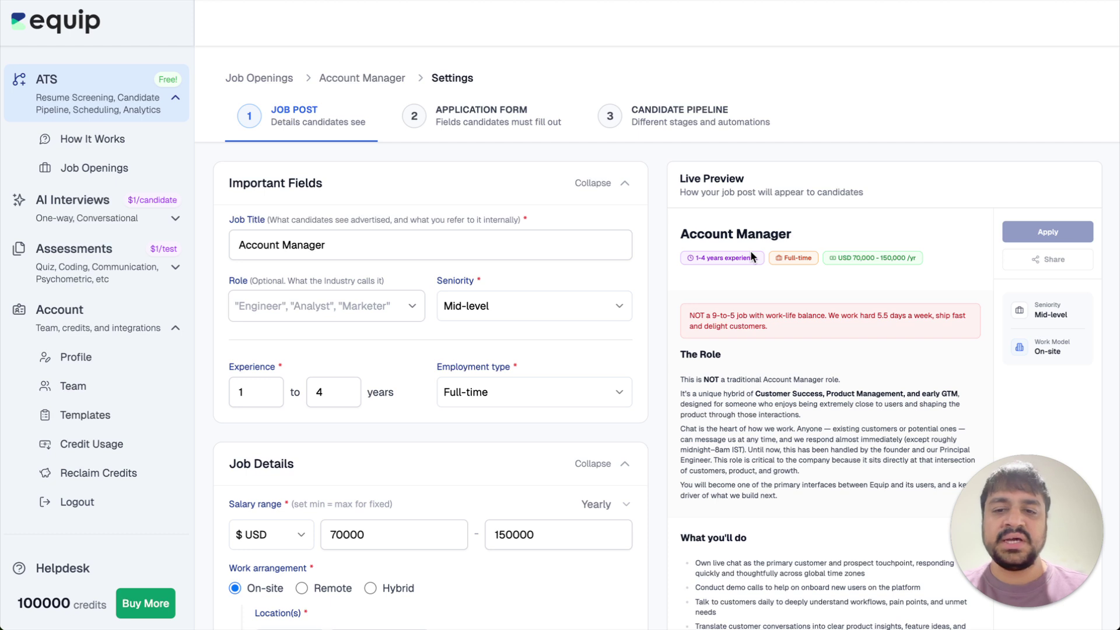
# Set the maximum experience for the Account Manager job post to 3 years
pyautogui.scroll(-1, 594, 324)
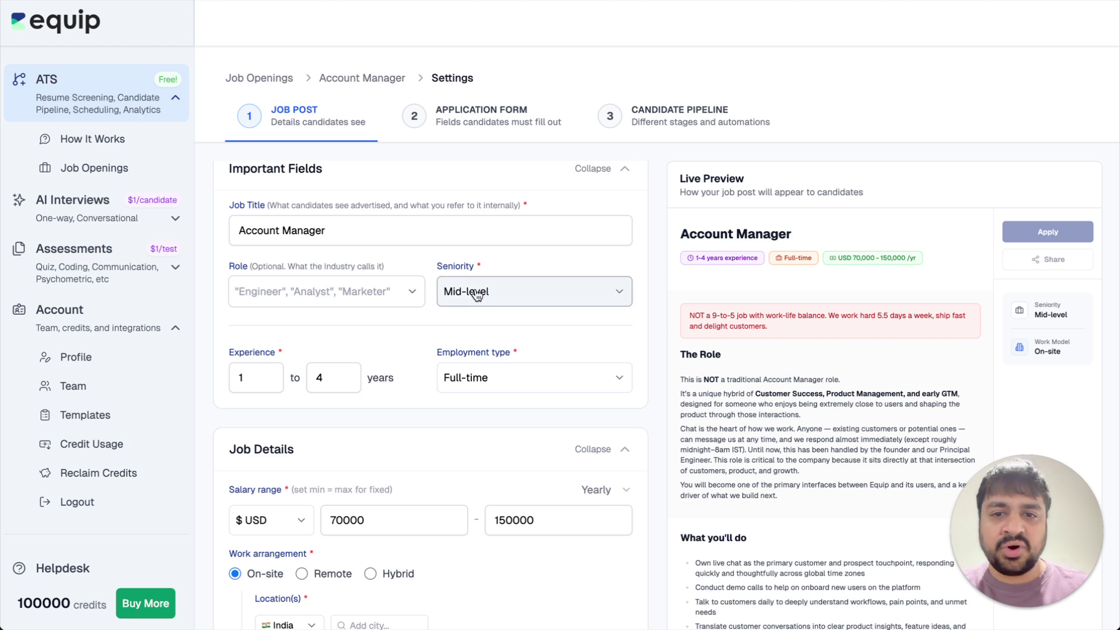
pyautogui.click(342, 381)
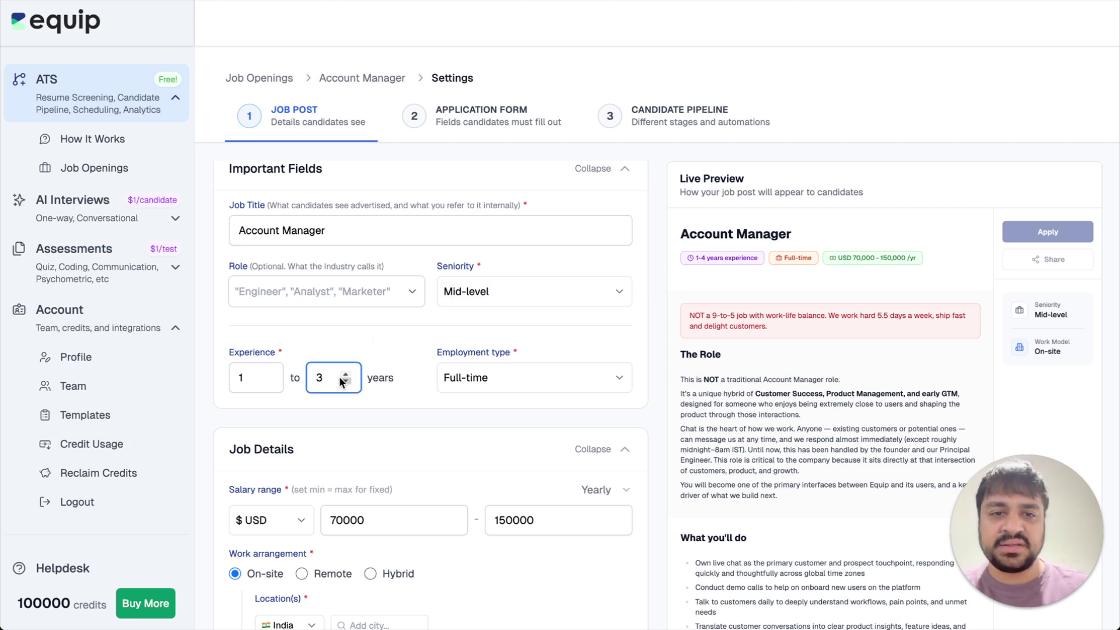
pyautogui.click(344, 344)
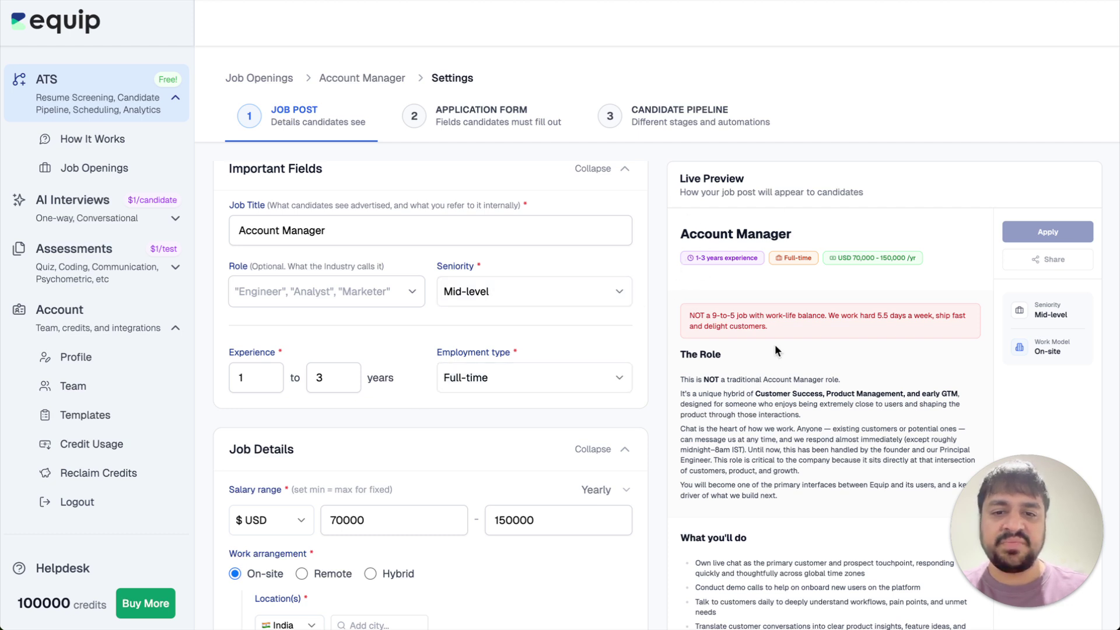
# Review the job post's details, candidate requirements and additional info, and check how they appear in the live preview
pyautogui.scroll(-1, 394, 463)
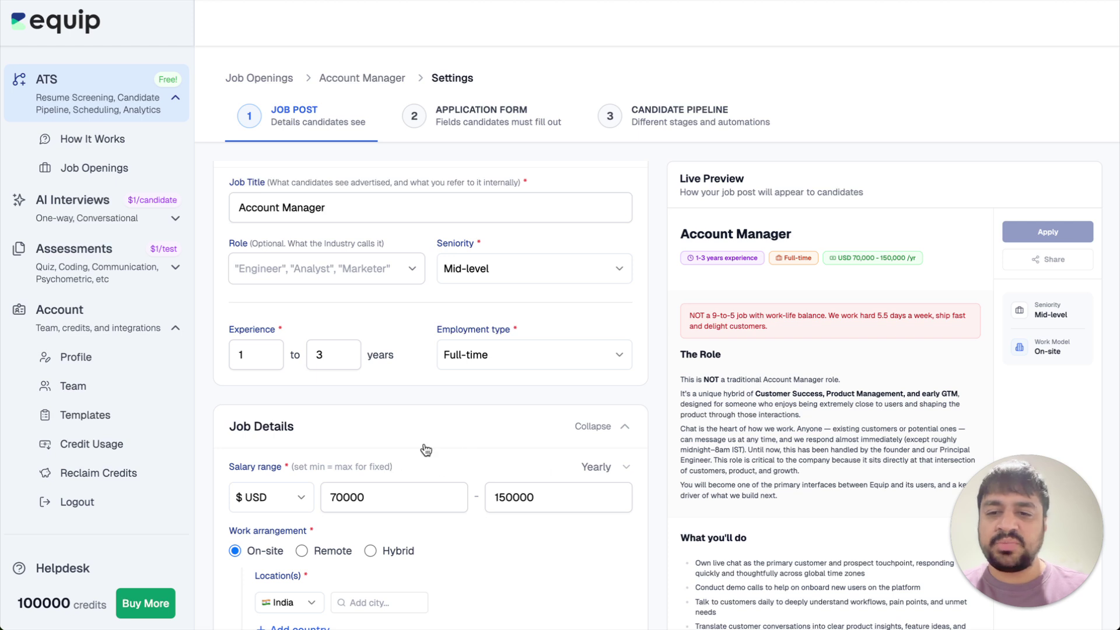
pyautogui.scroll(-10, 425, 448)
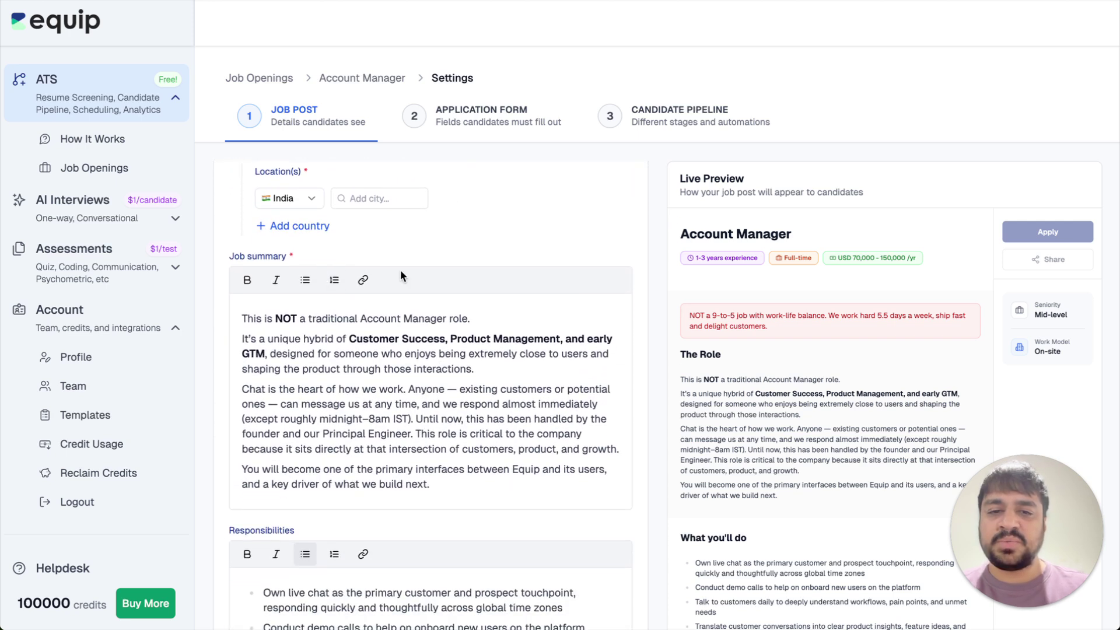
pyautogui.scroll(-1, 649, 517)
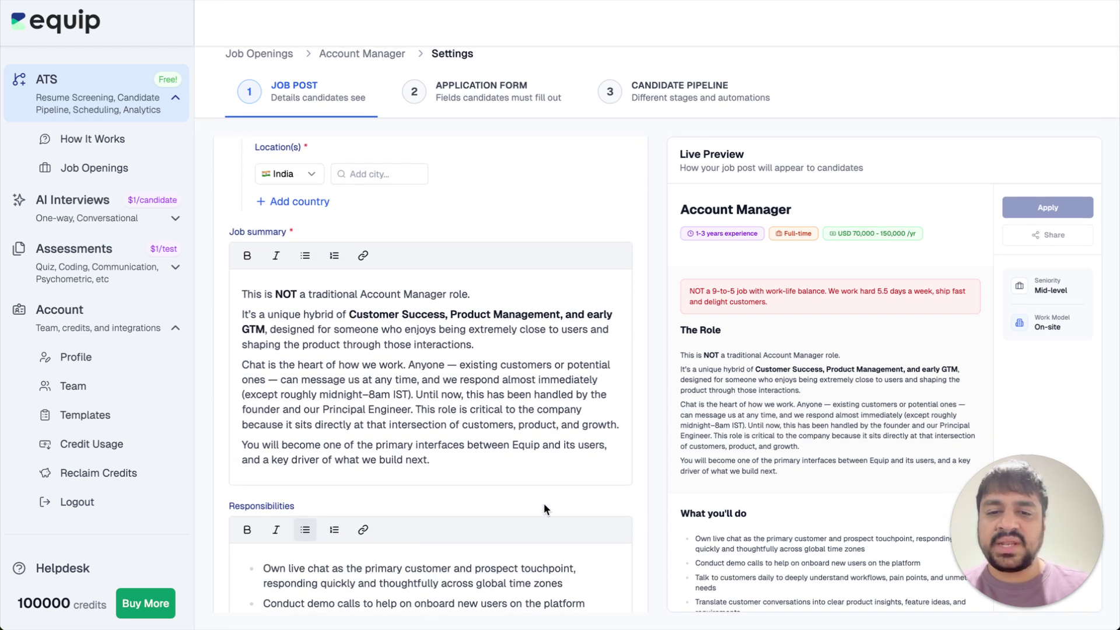
pyautogui.scroll(-6, 543, 503)
pyautogui.scroll(-5, 543, 502)
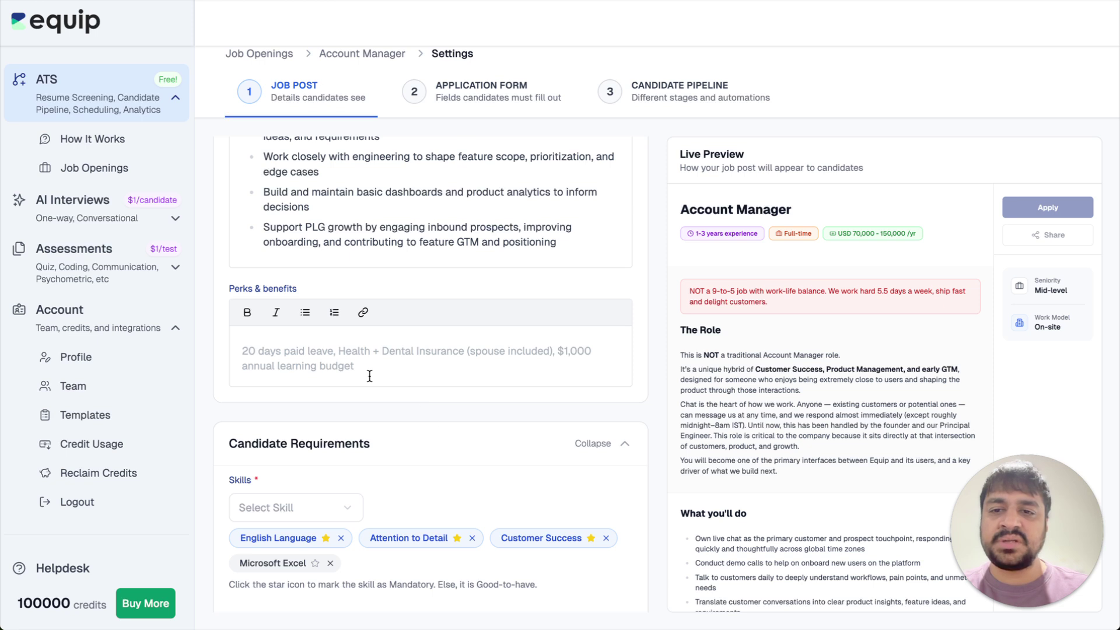
pyautogui.scroll(-3, 450, 443)
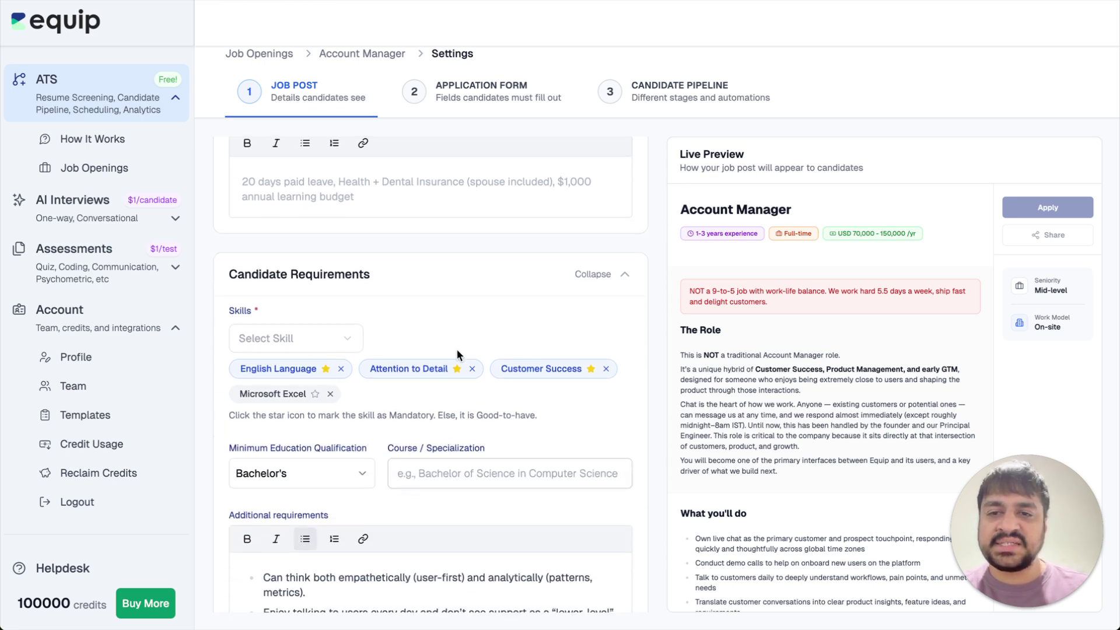
pyautogui.scroll(-2, 492, 291)
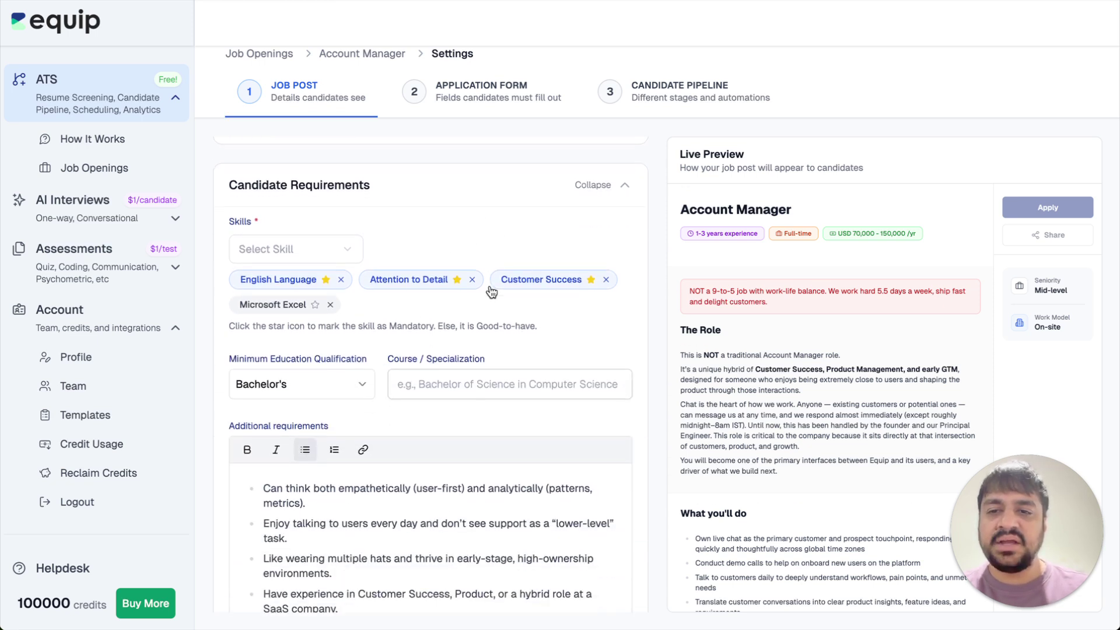
pyautogui.click(326, 280)
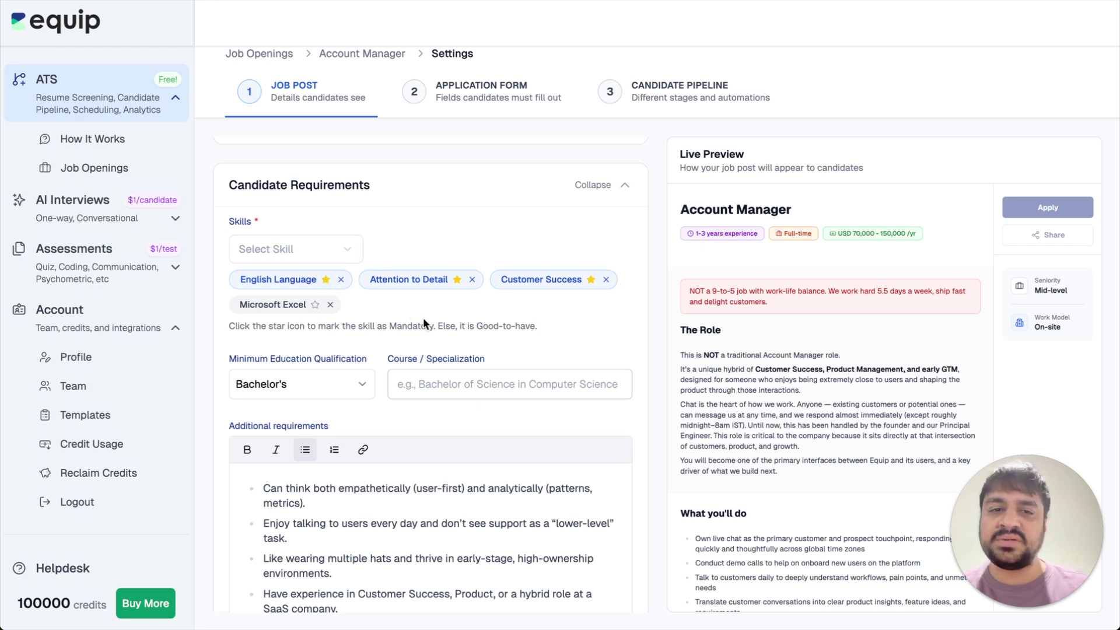
pyautogui.scroll(-5, 424, 319)
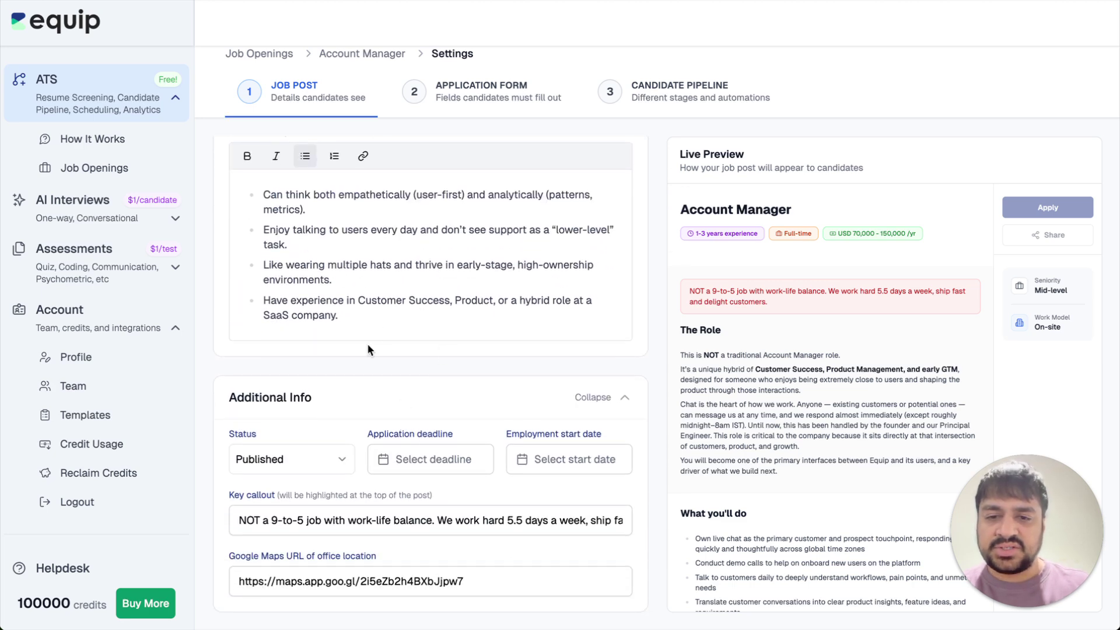
pyautogui.scroll(-2, 821, 249)
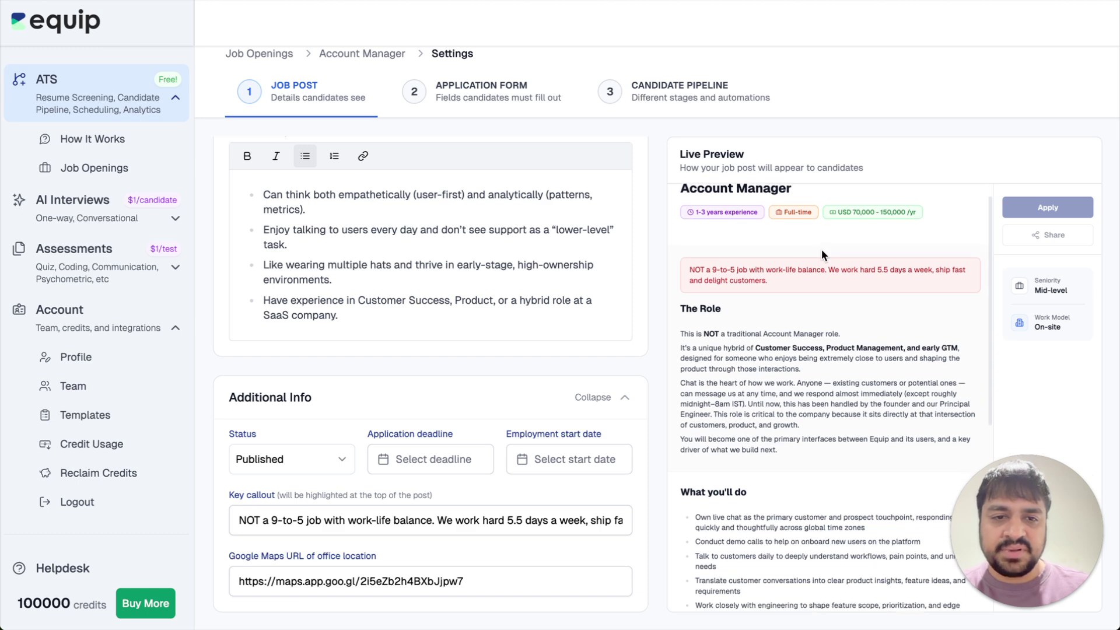
pyautogui.scroll(-3, 821, 250)
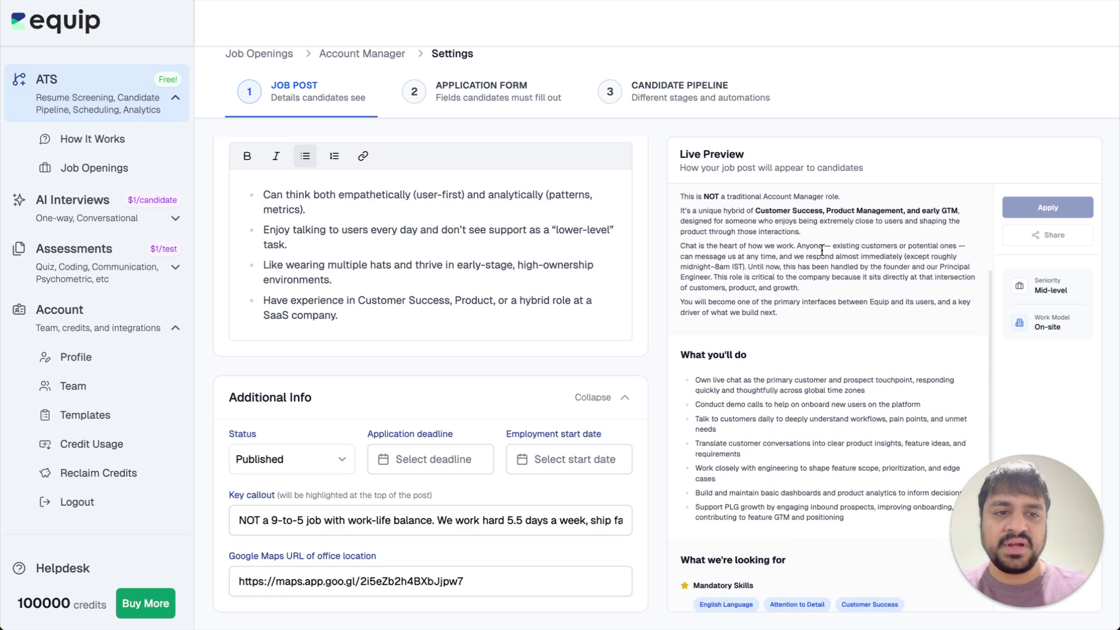
pyautogui.scroll(-3, 821, 249)
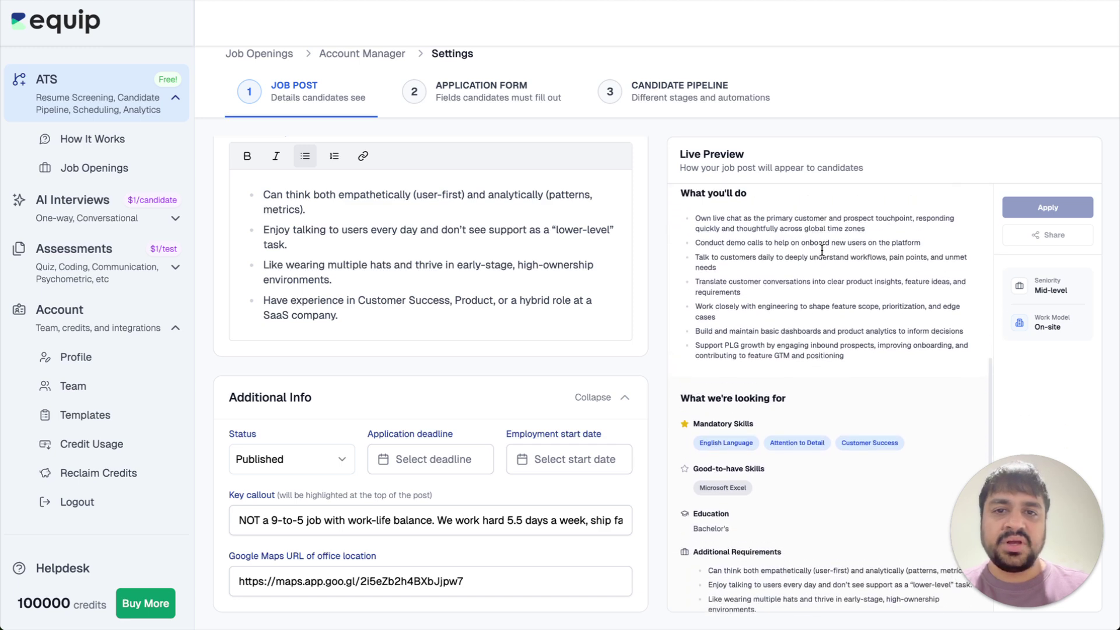
pyautogui.scroll(4, 821, 250)
# In the application form settings, disable the Phone Number field, re-enable it and mark it as mandatory
pyautogui.click(483, 100)
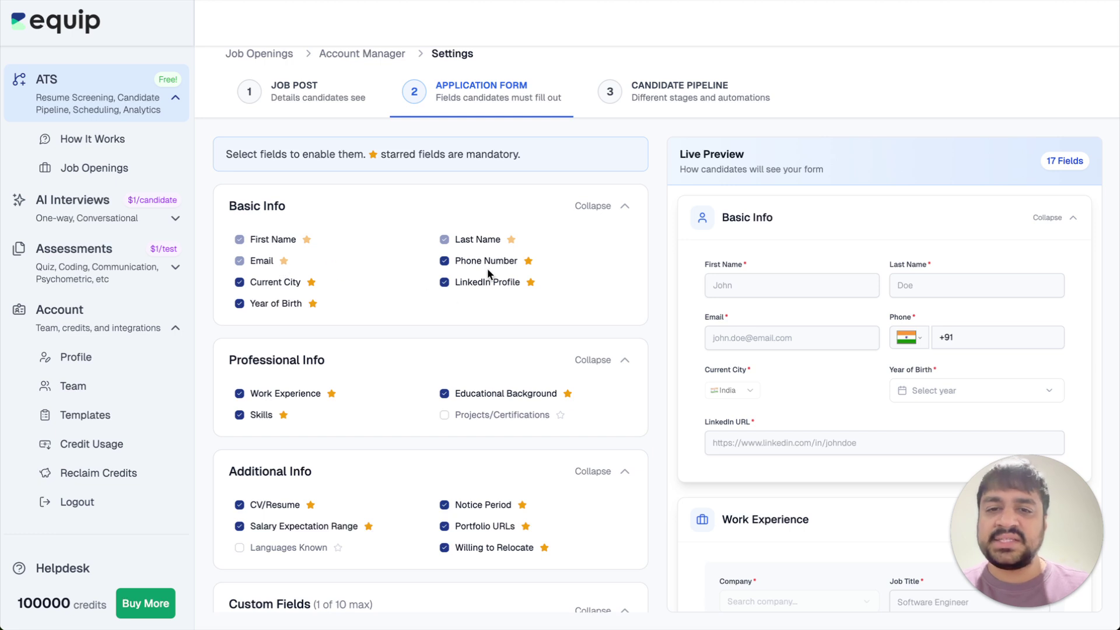
pyautogui.click(445, 262)
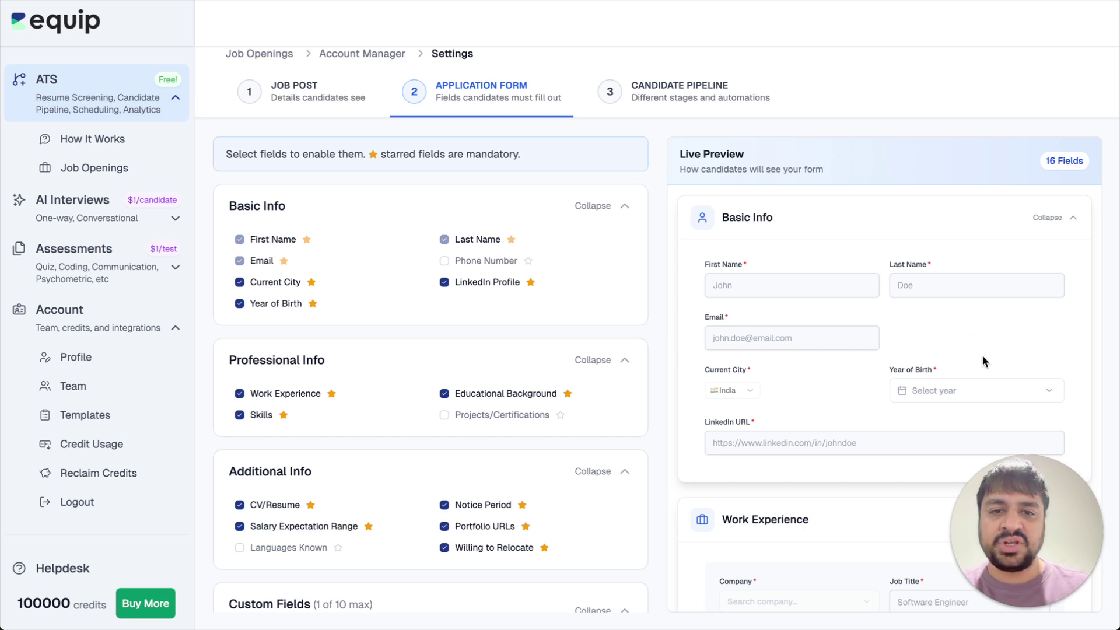
pyautogui.click(444, 261)
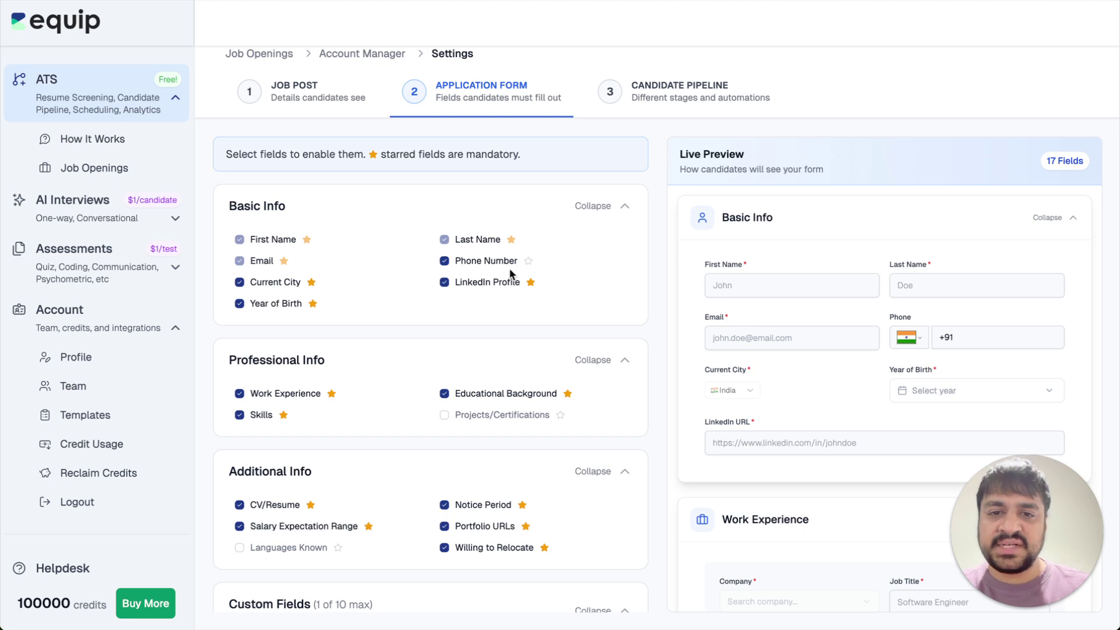
pyautogui.click(529, 263)
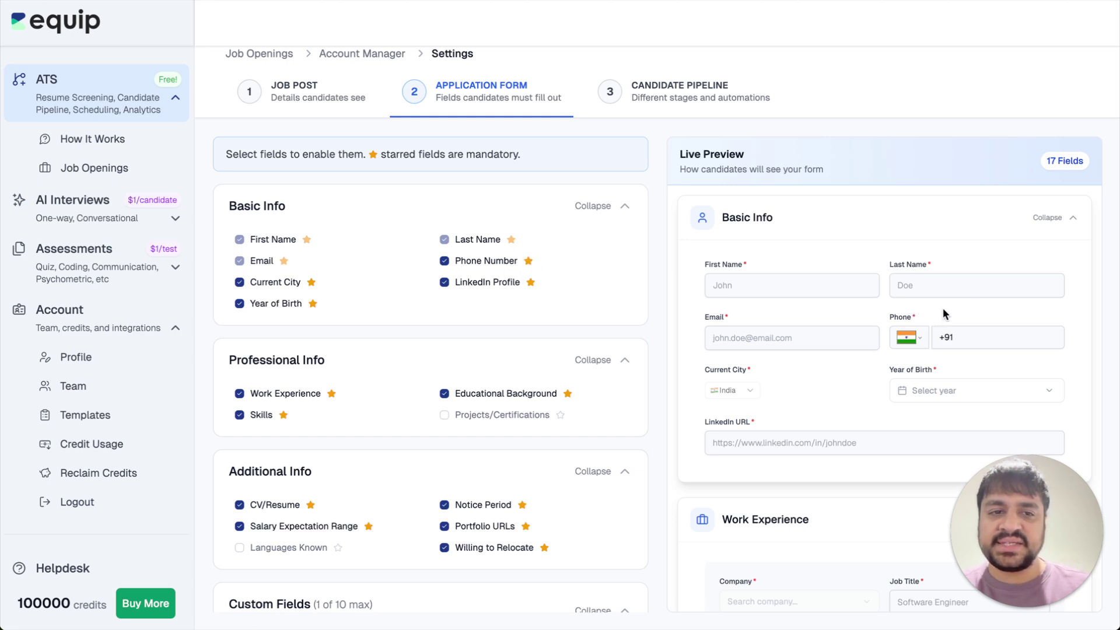
# Review the application form's professional and additional info, custom fields and screening questions, and examine the candidate's view in the live preview
pyautogui.scroll(-1, 456, 386)
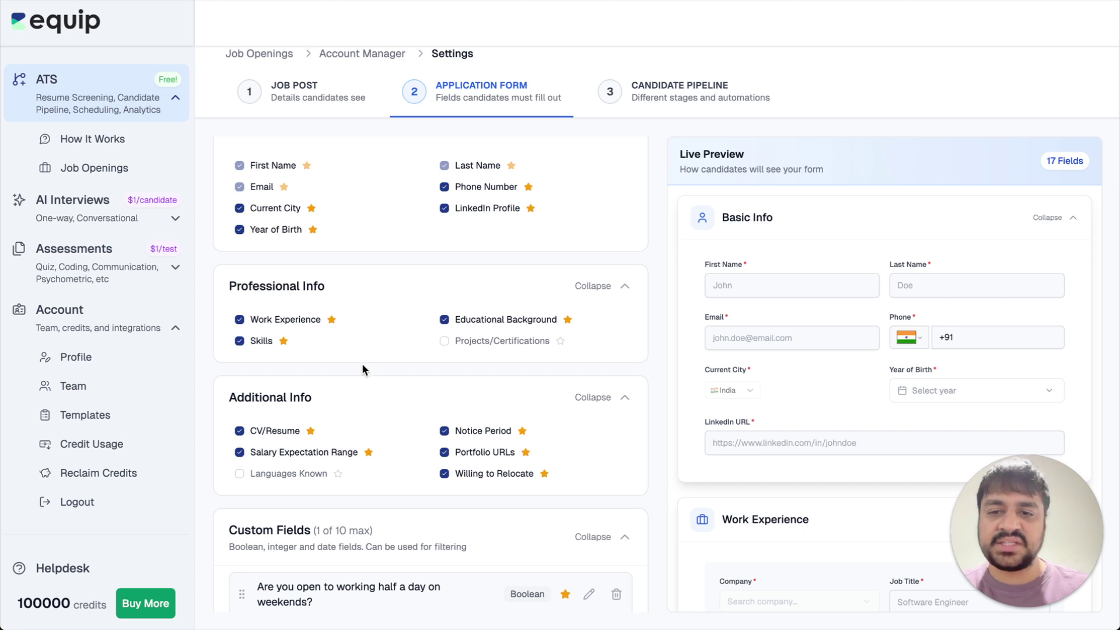
pyautogui.scroll(-1, 362, 368)
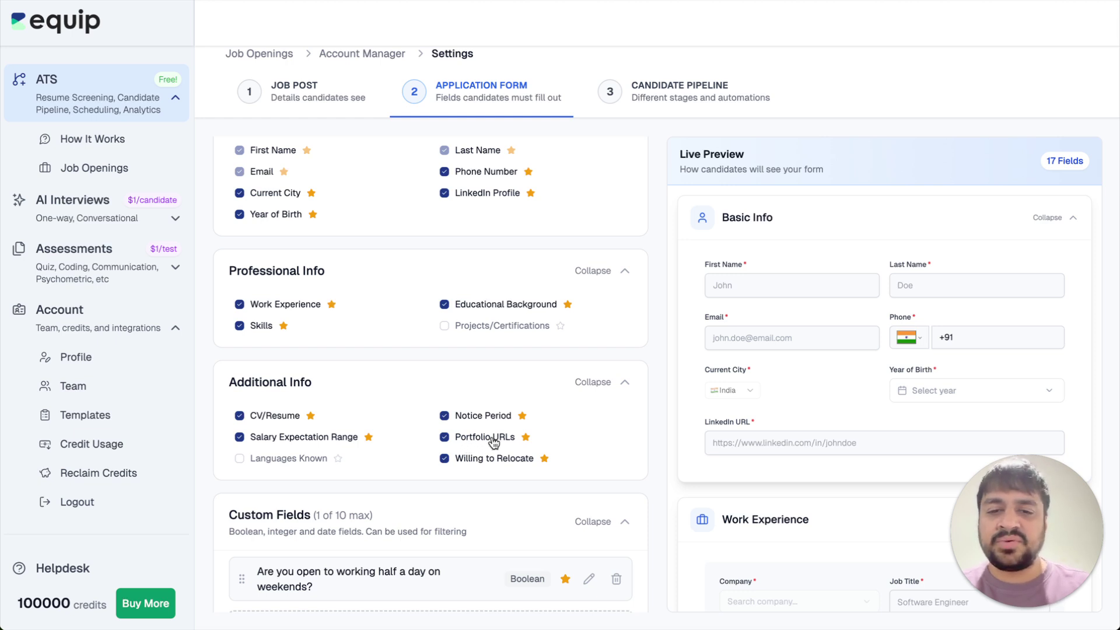
pyautogui.scroll(-1, 489, 358)
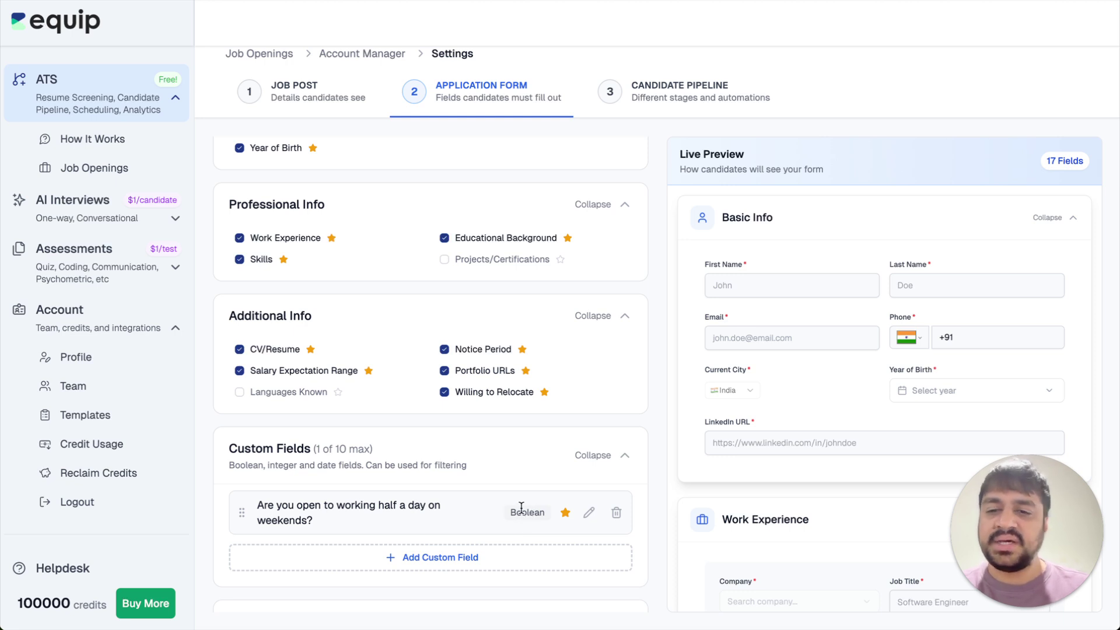
pyautogui.scroll(-3, 521, 507)
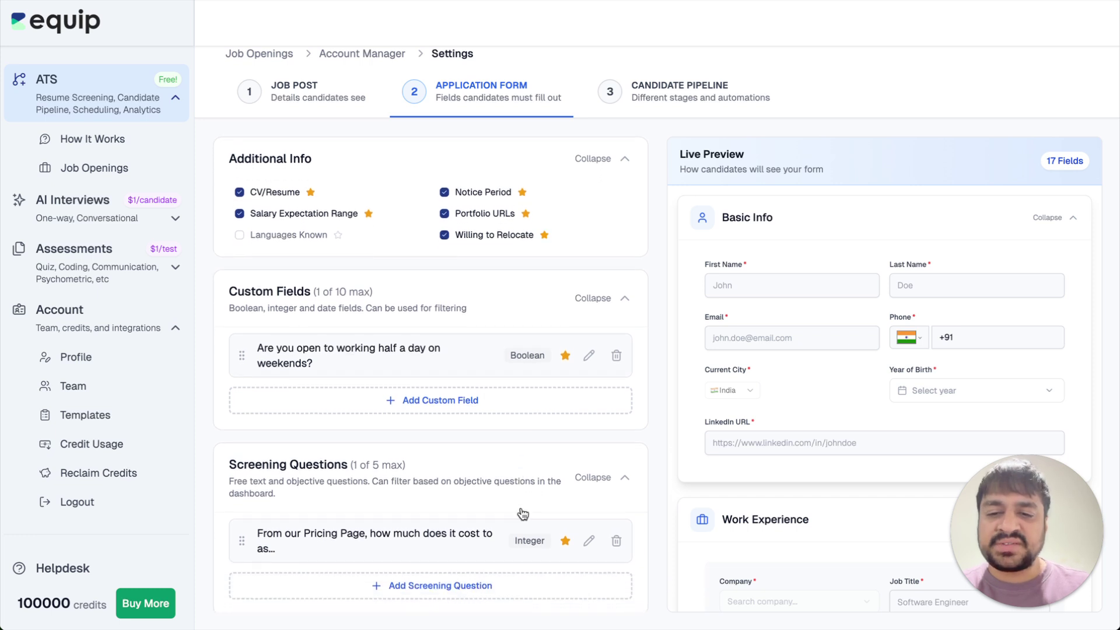
pyautogui.scroll(-1, 807, 432)
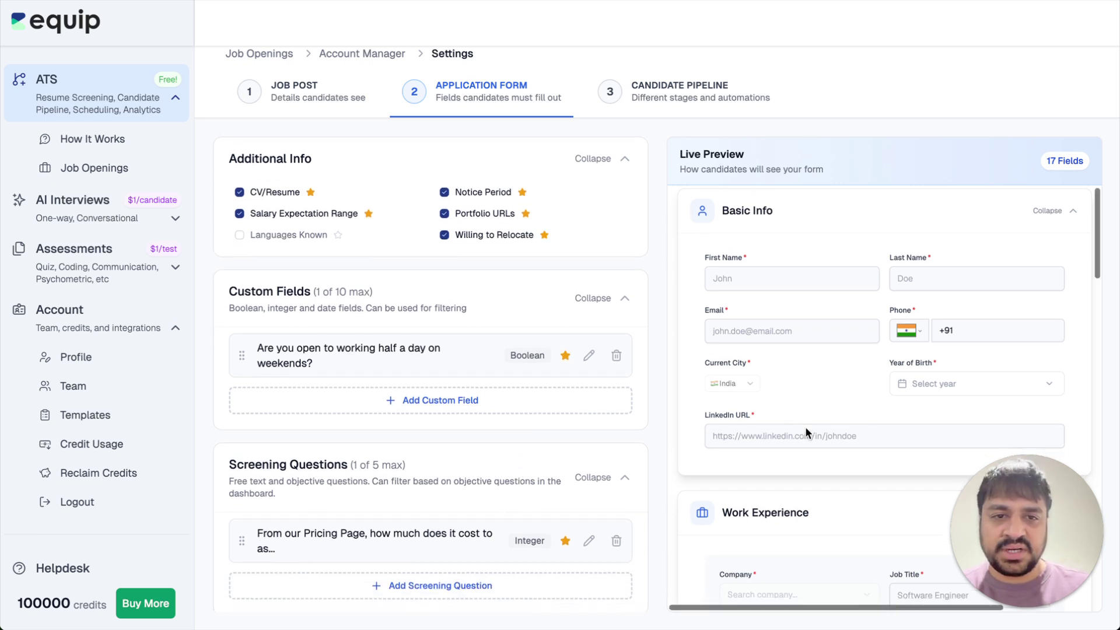
pyautogui.scroll(-1, 806, 432)
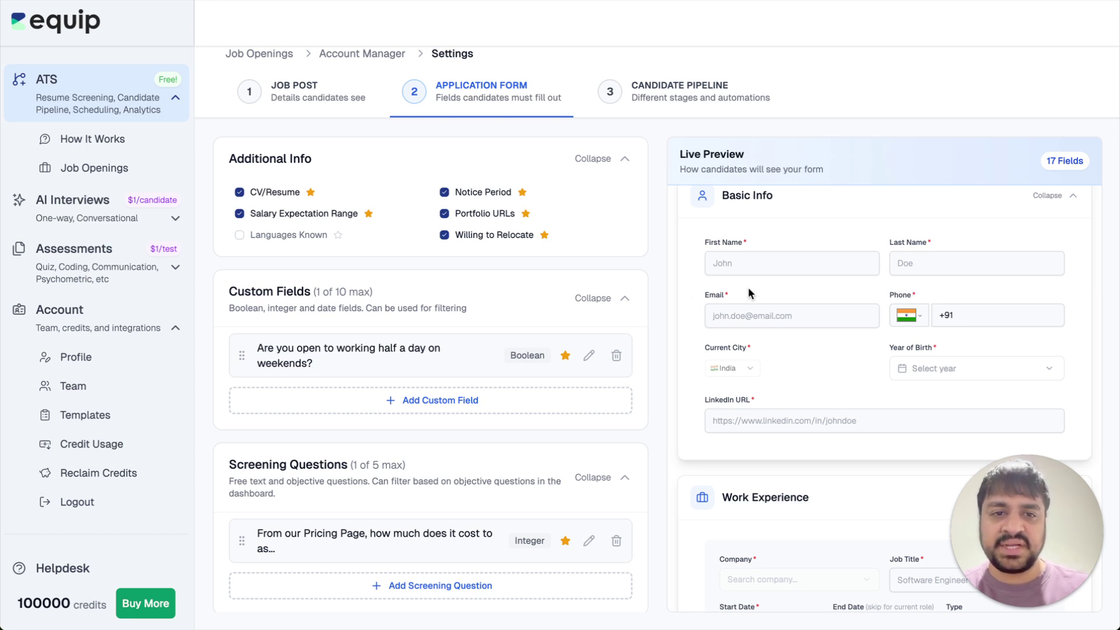
pyautogui.scroll(-5, 849, 355)
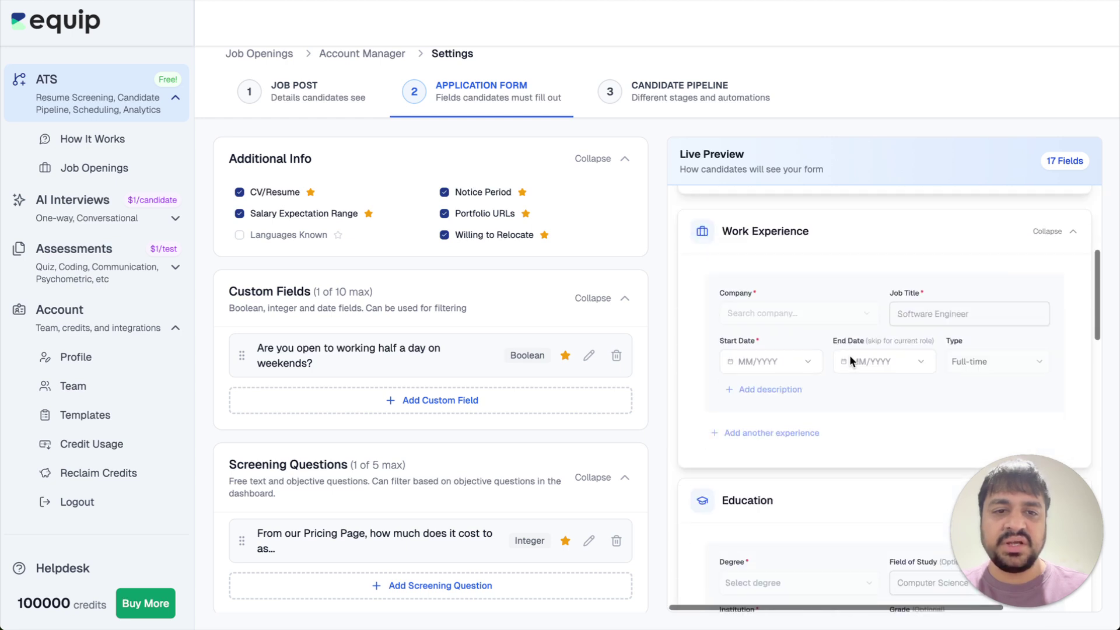
pyautogui.scroll(-10, 794, 403)
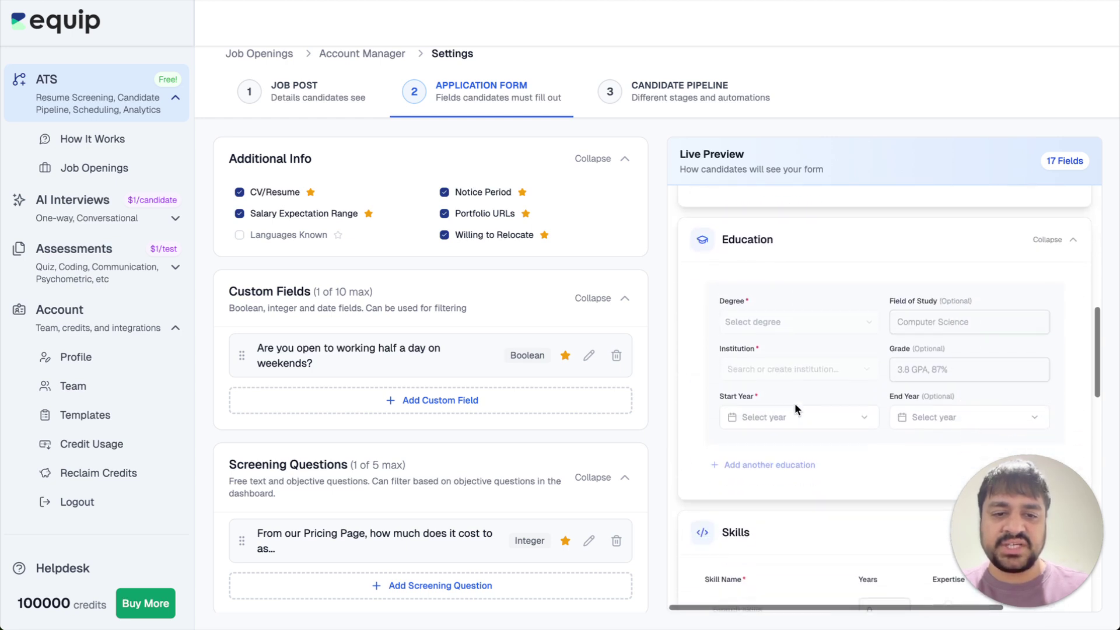
pyautogui.scroll(-5, 794, 403)
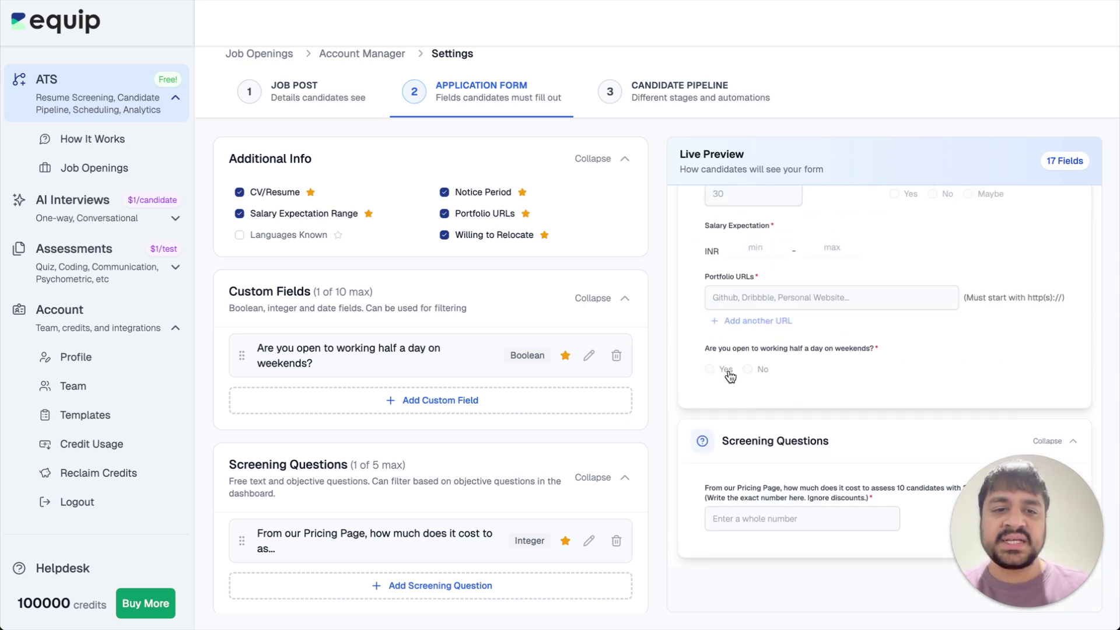
pyautogui.scroll(-3, 779, 408)
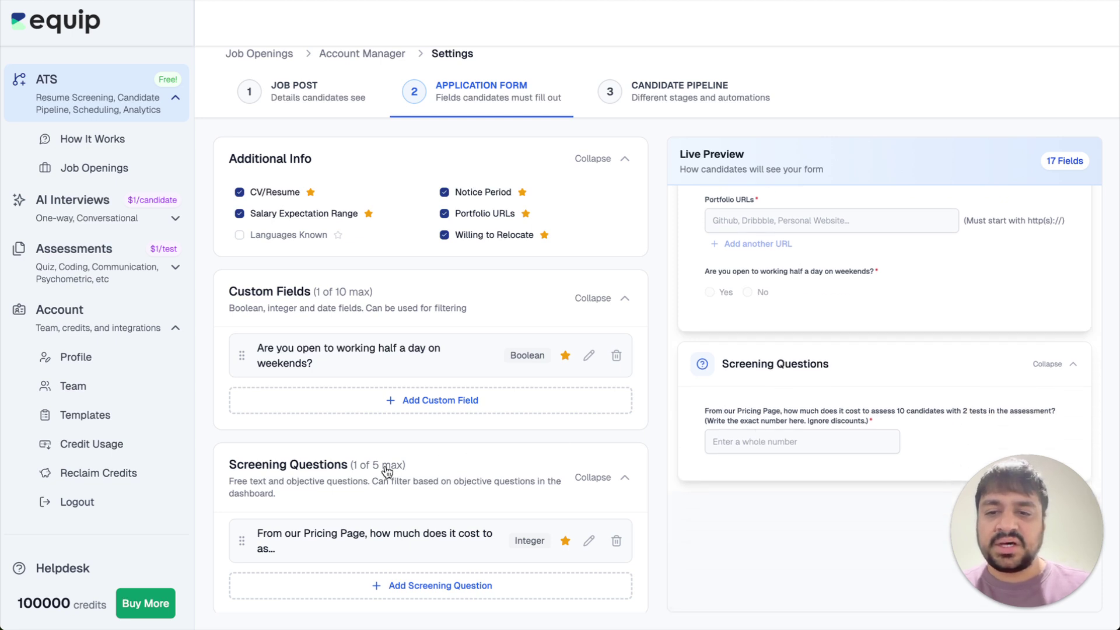
pyautogui.scroll(15, 896, 335)
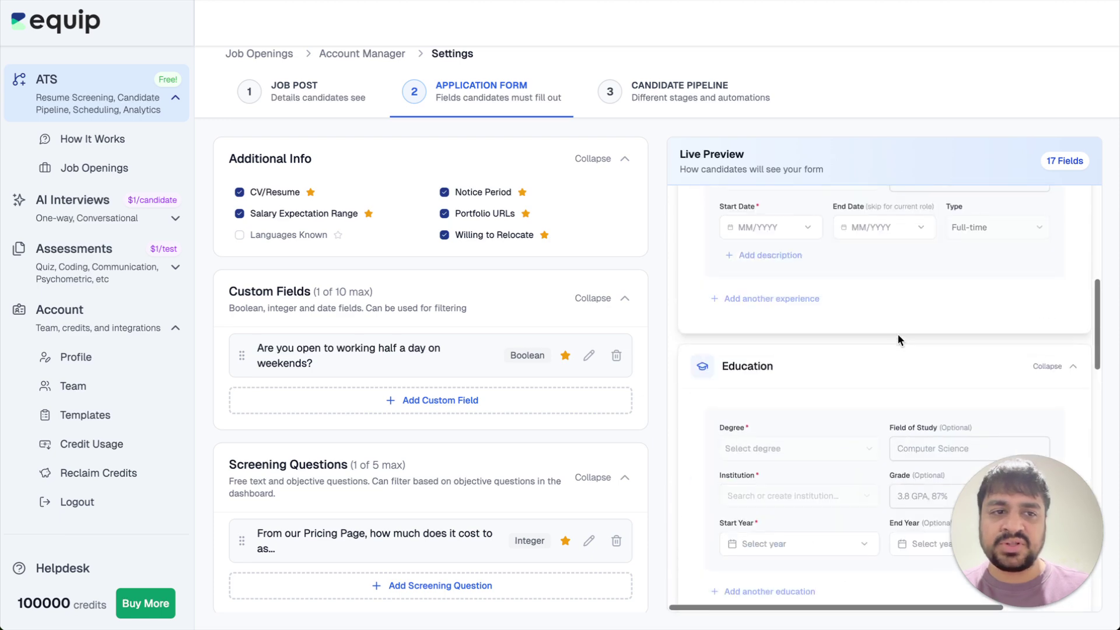
# Open the candidate pipeline settings and examine the configured stages from Applied through Withdrawn
pyautogui.click(673, 88)
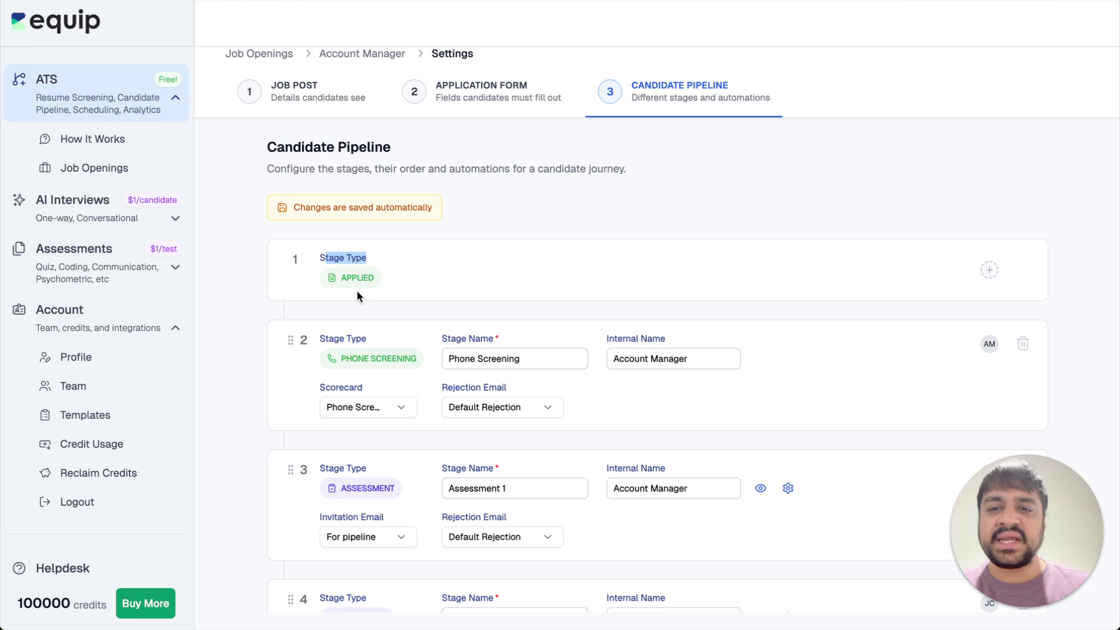
pyautogui.click(425, 279)
pyautogui.scroll(-8, 425, 280)
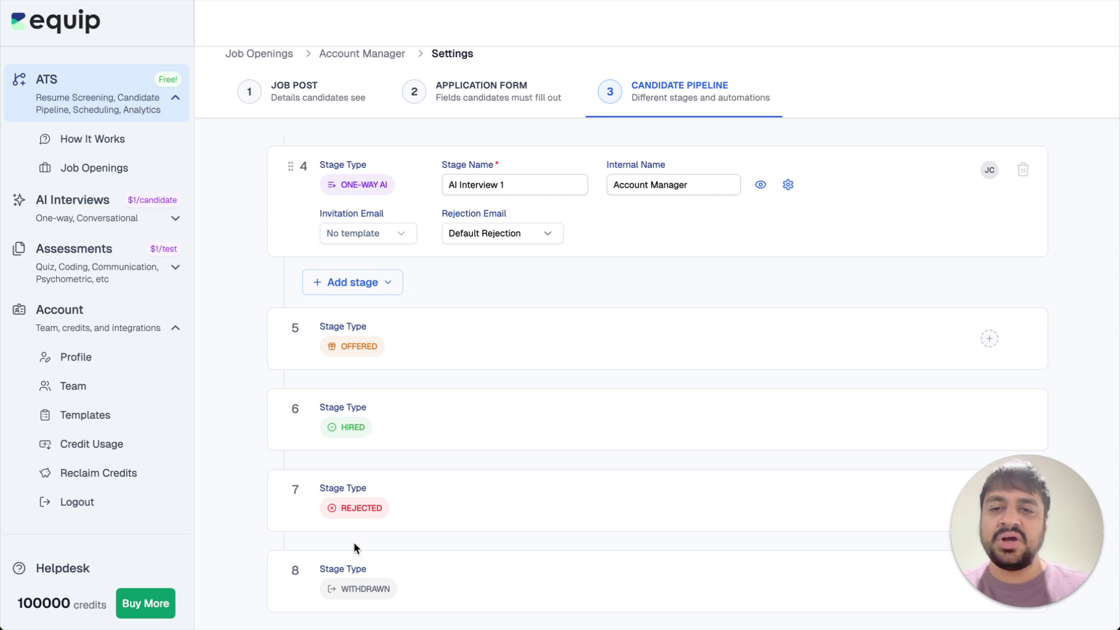
pyautogui.scroll(4, 354, 544)
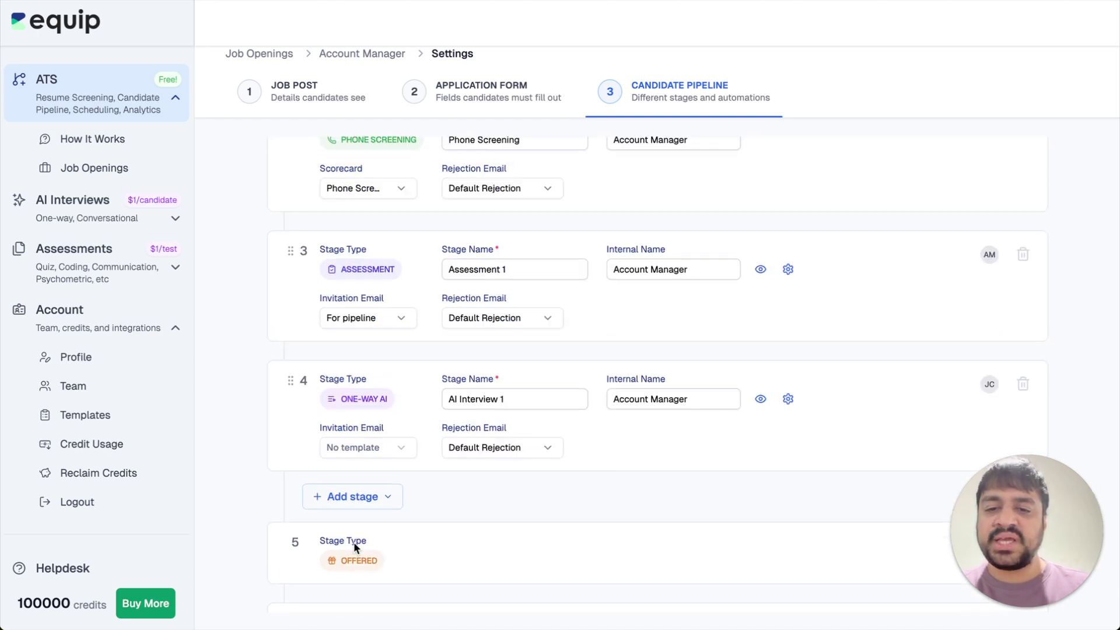
pyautogui.scroll(1, 354, 546)
# View the stage types that can be added to the pipeline, dismiss the list and examine the email templates of the existing stages
pyautogui.click(371, 542)
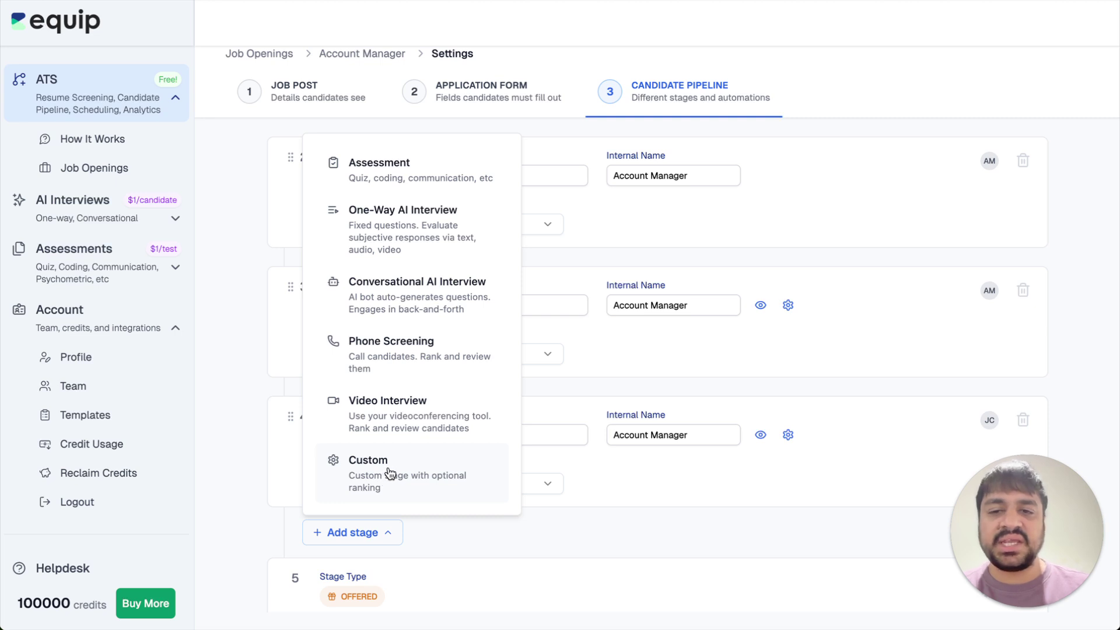
pyautogui.click(629, 364)
pyautogui.scroll(3, 628, 364)
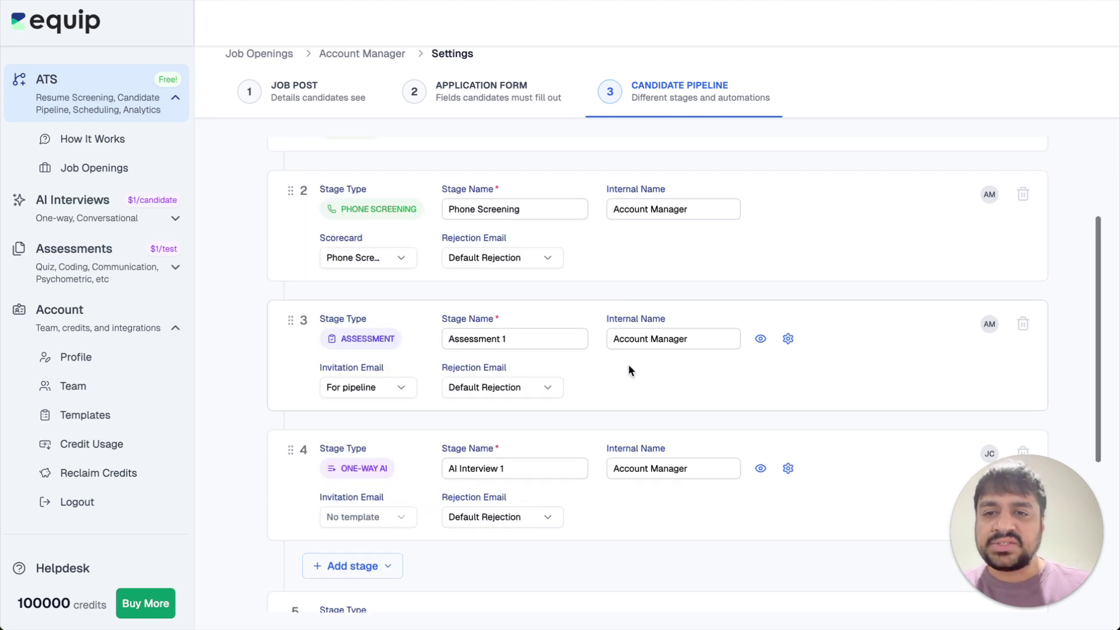
pyautogui.scroll(-2, 449, 224)
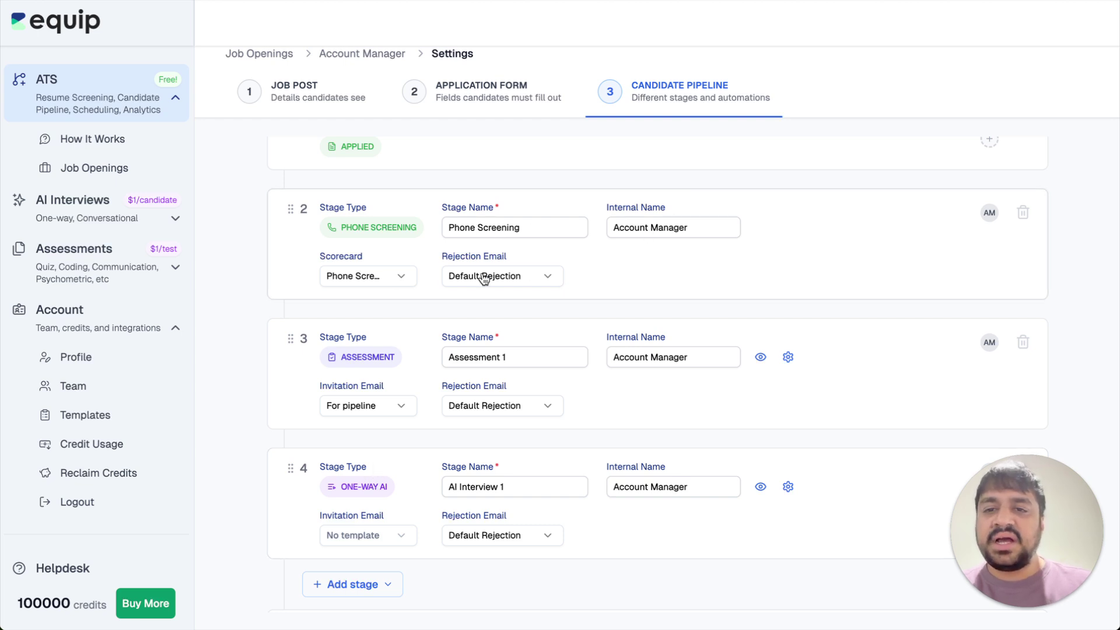
# View the scorecard templates and the assignable team members for the Phone Screening stage, leaving both selections as they are
pyautogui.click(353, 278)
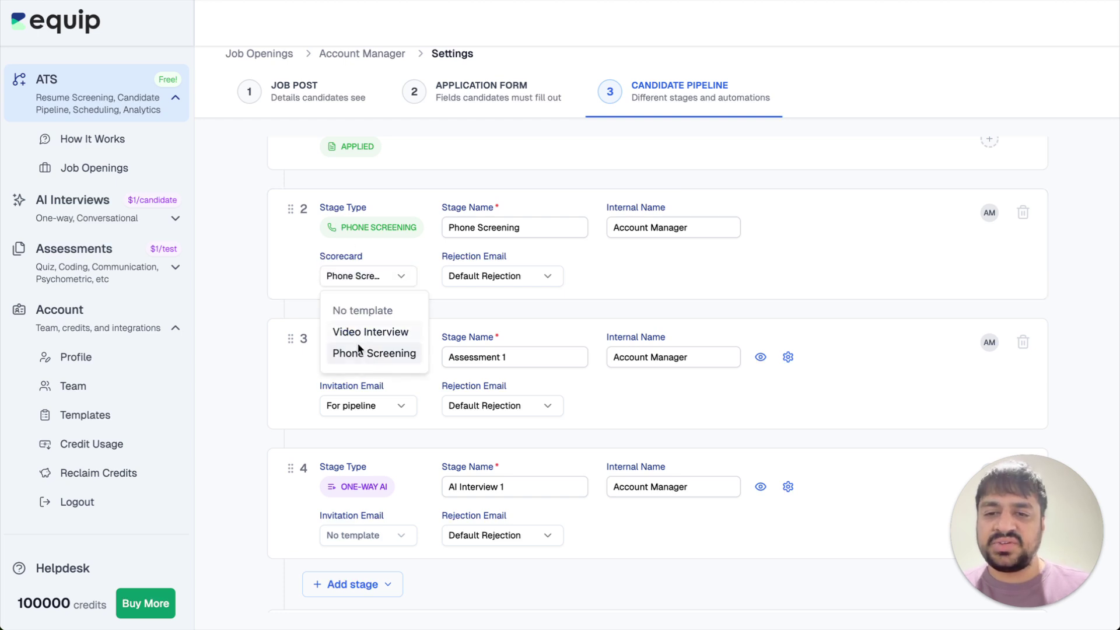
pyautogui.click(279, 283)
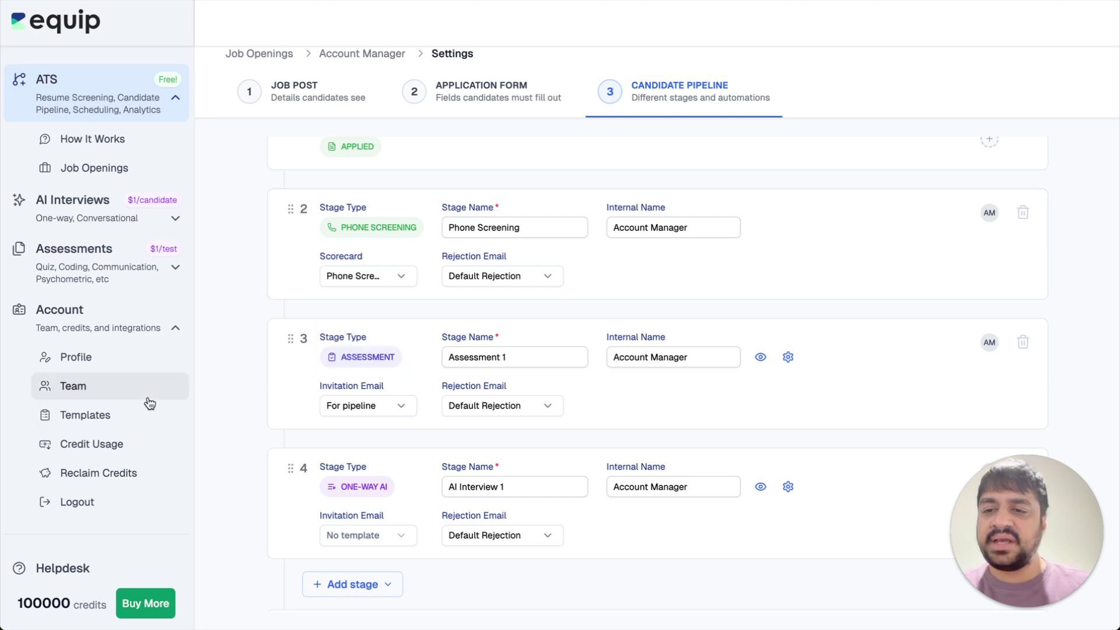
pyautogui.click(85, 414)
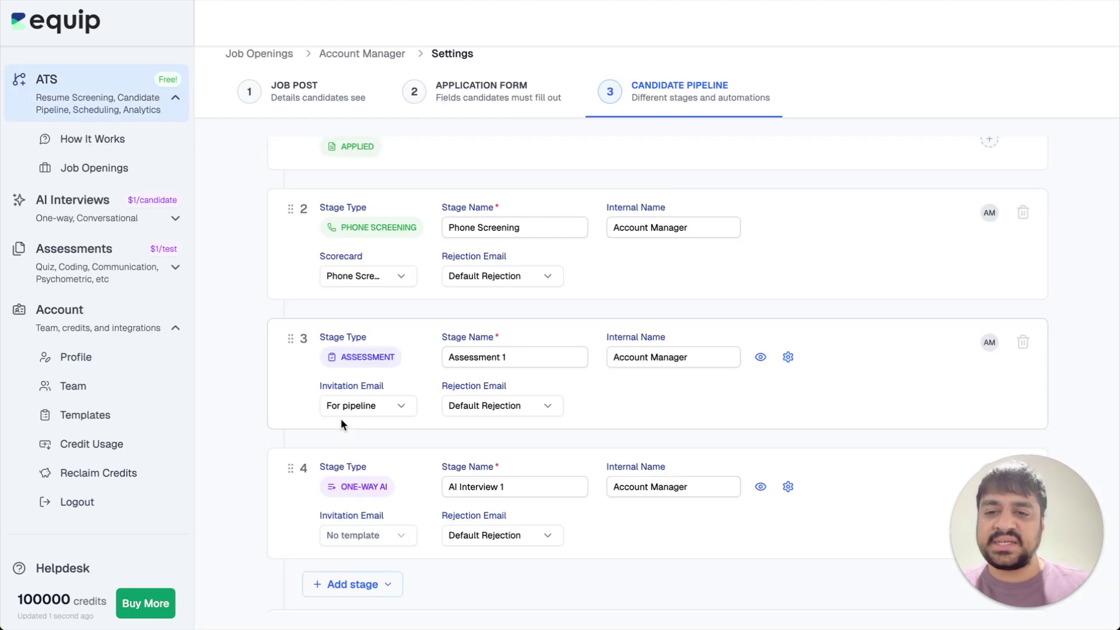
pyautogui.moveTo(347, 257)
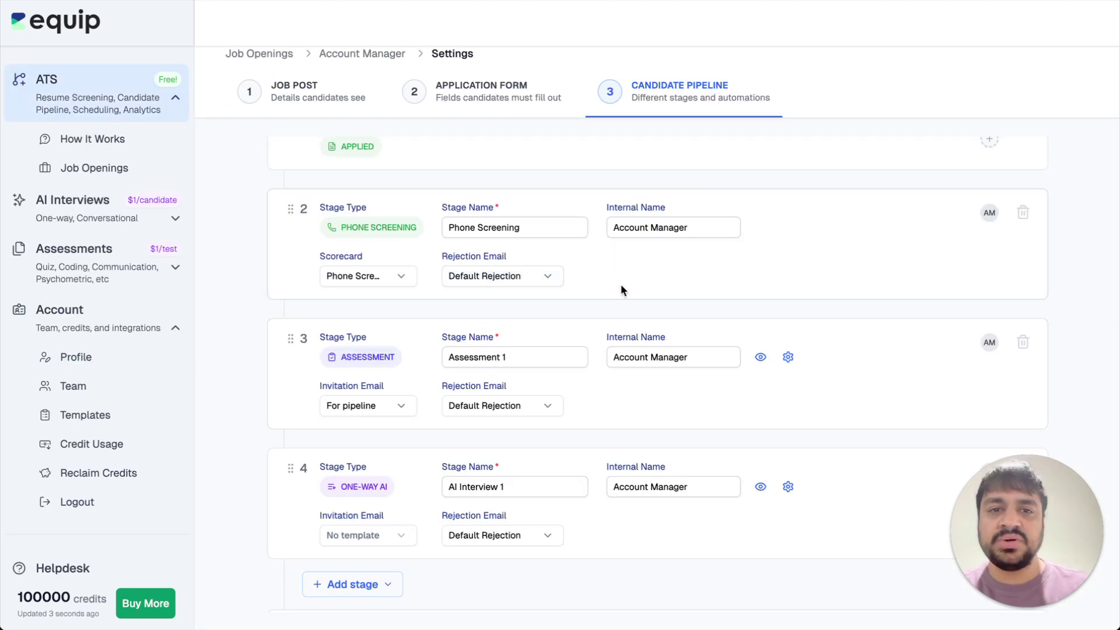
pyautogui.scroll(1, 652, 286)
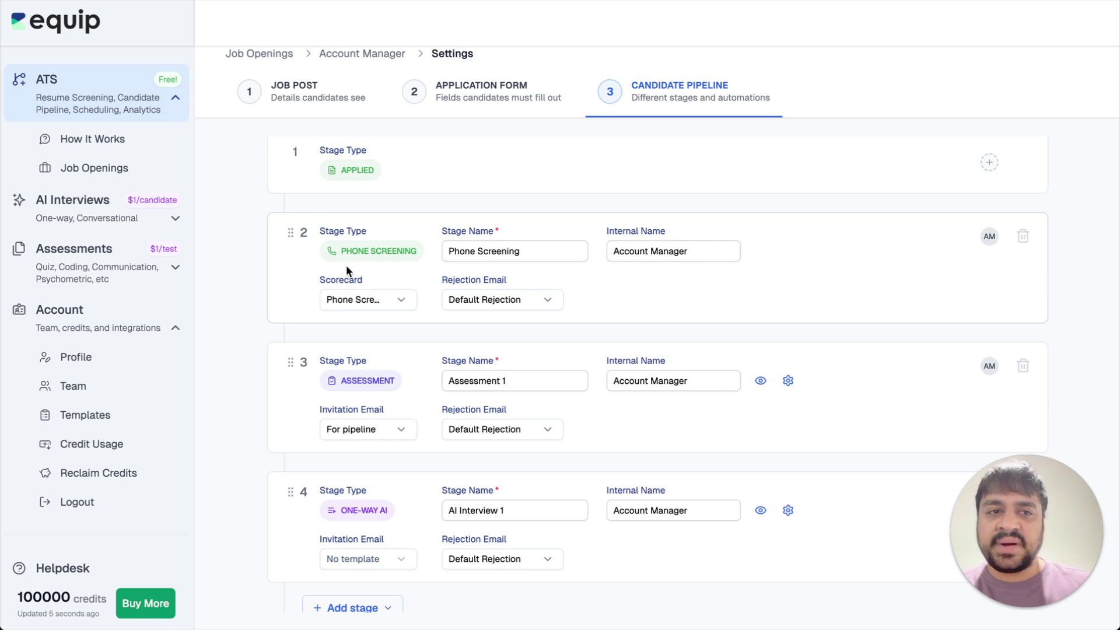
pyautogui.click(989, 237)
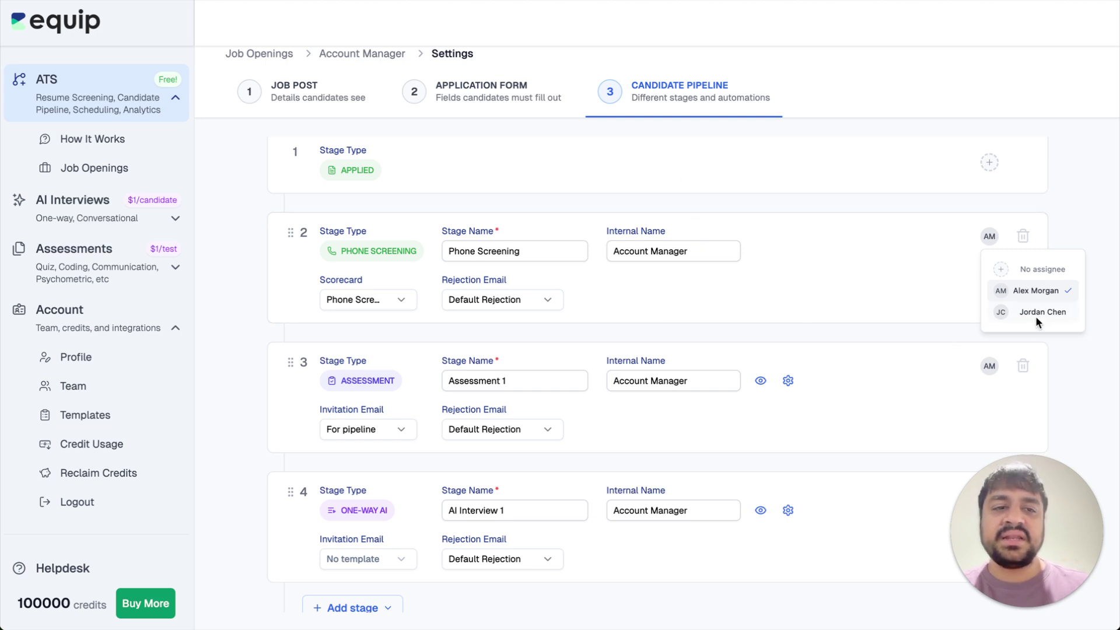
pyautogui.click(791, 298)
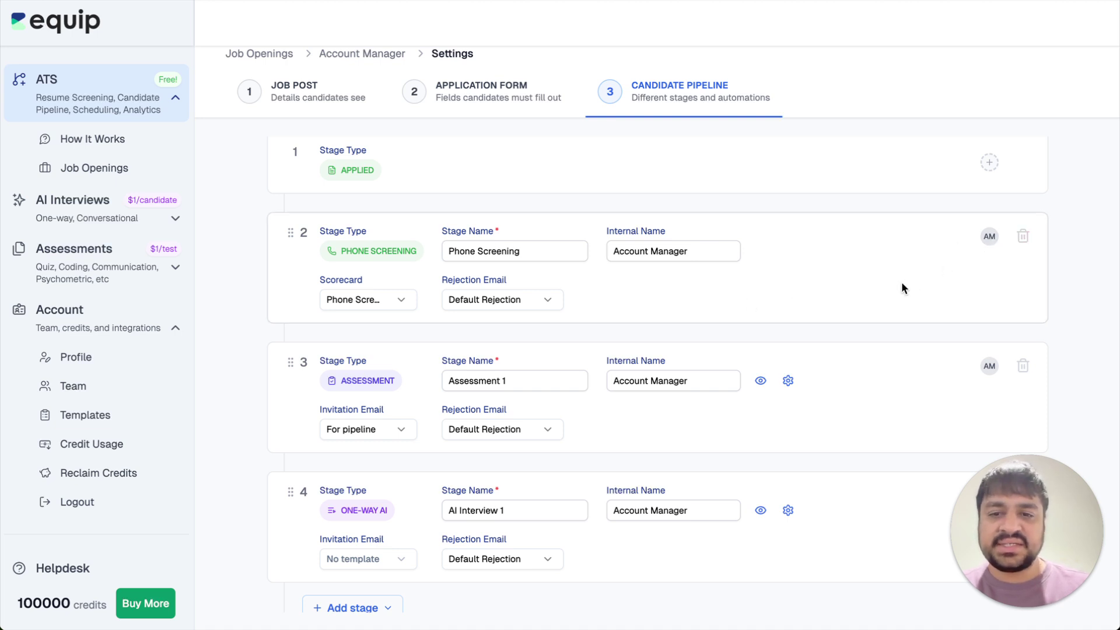
# Examine the Assessment and One-Way AI stages and check which stage types can be added after them
pyautogui.scroll(-3, 901, 288)
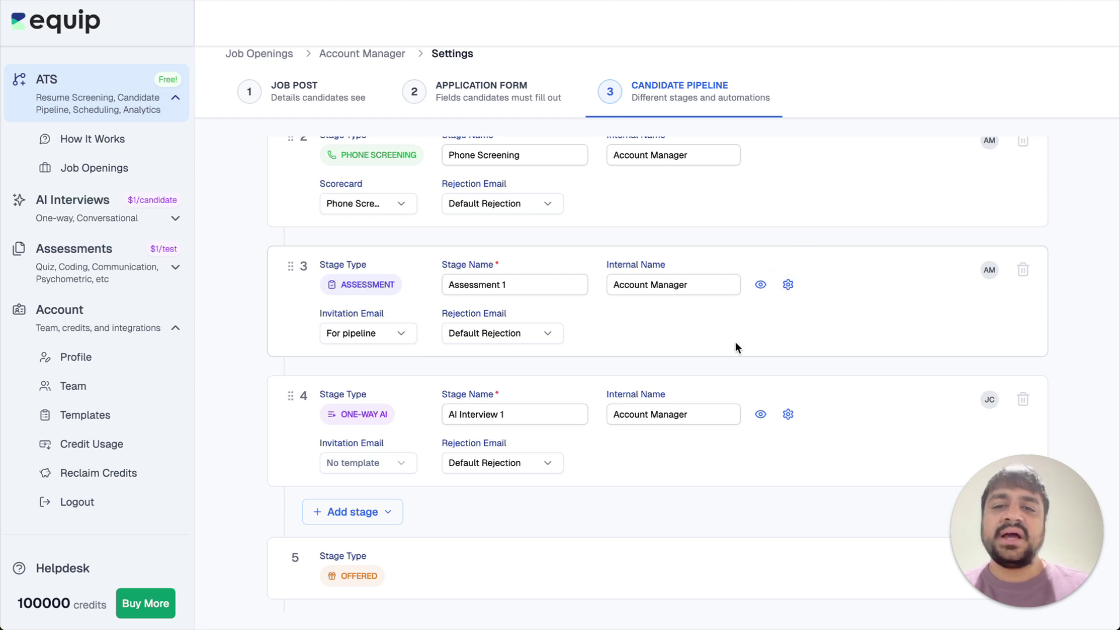
pyautogui.scroll(2, 734, 342)
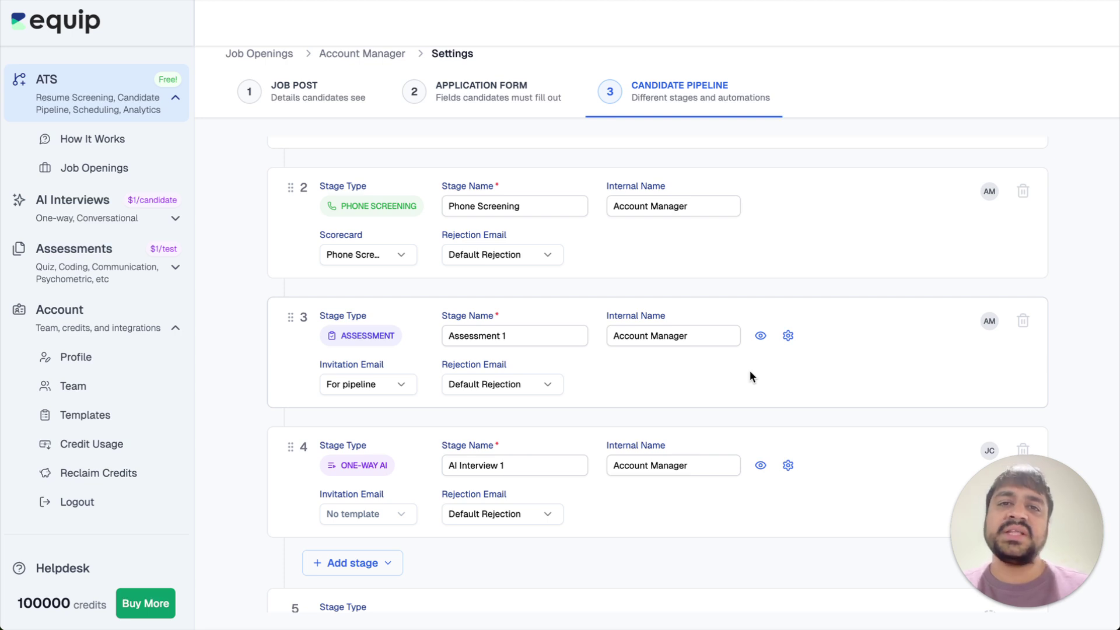
pyautogui.scroll(-3, 750, 370)
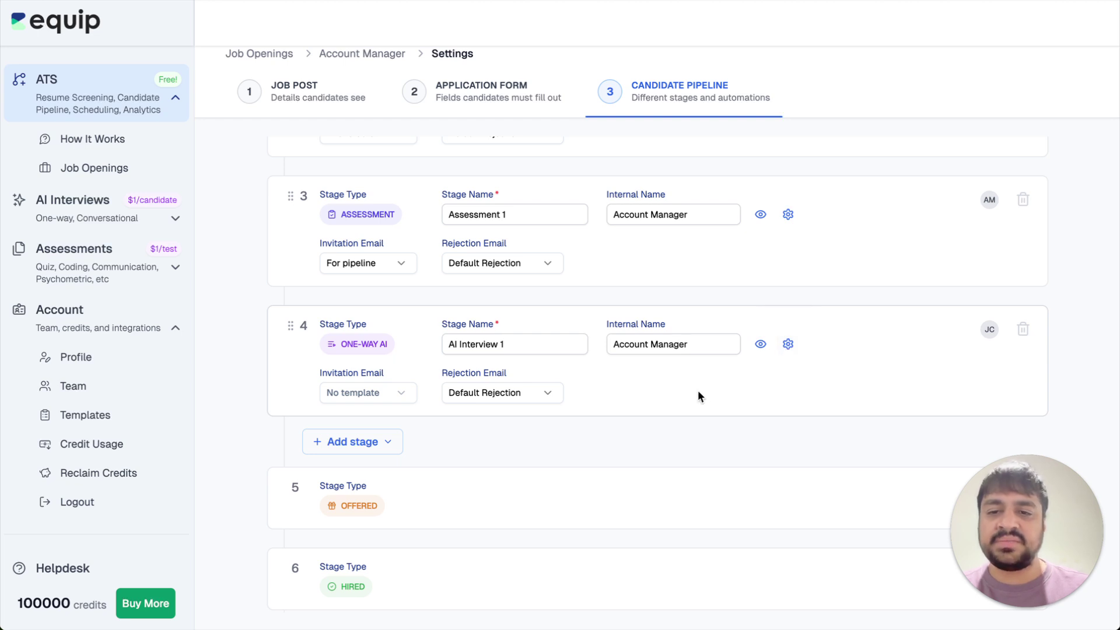
pyautogui.click(381, 445)
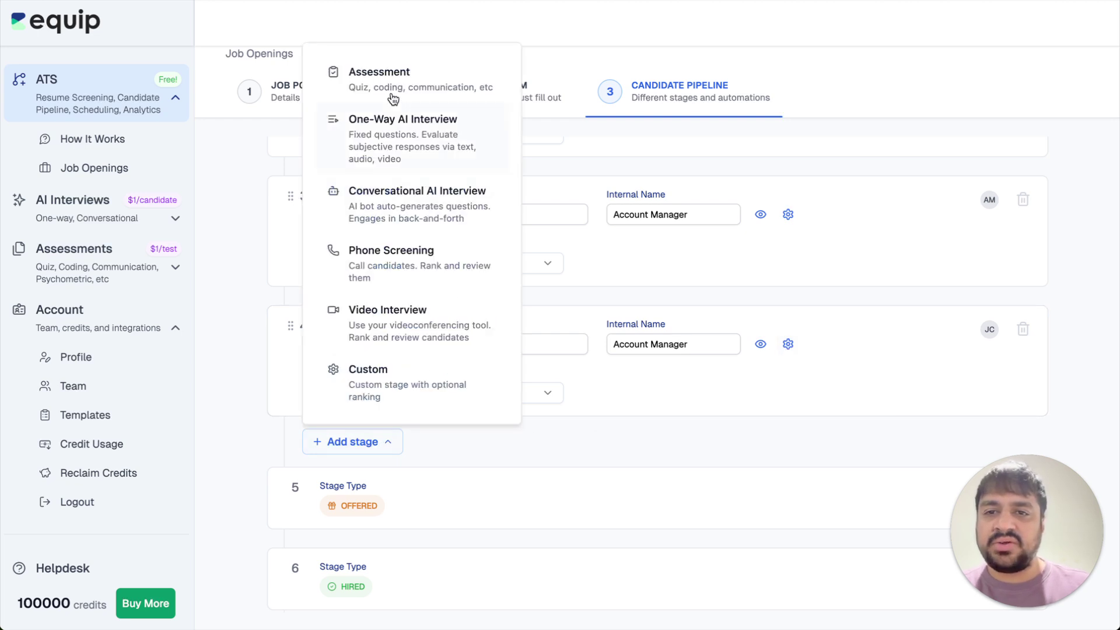
pyautogui.click(664, 401)
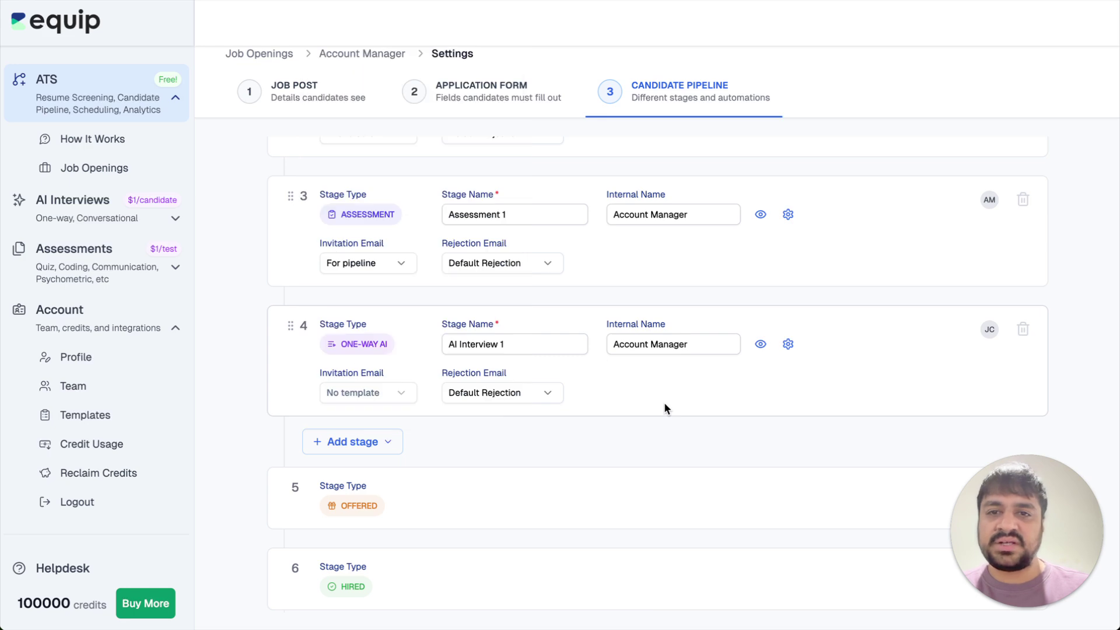
# Revisit the Account Manager settings in order: job post, application form and candidate pipeline
pyautogui.scroll(2, 664, 401)
pyautogui.click(285, 91)
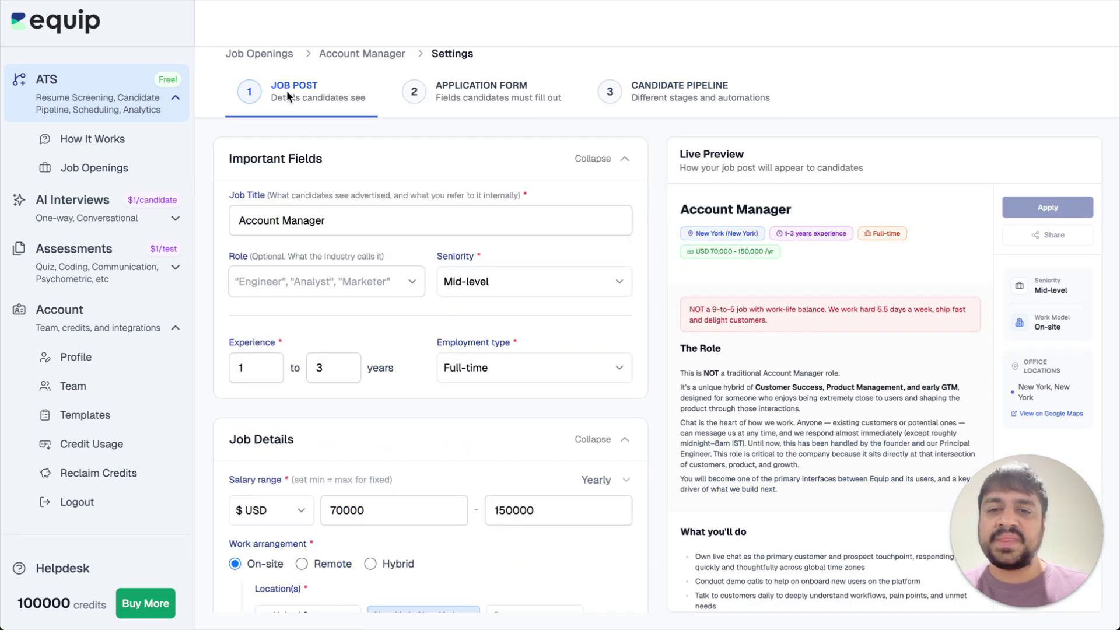
pyautogui.click(500, 92)
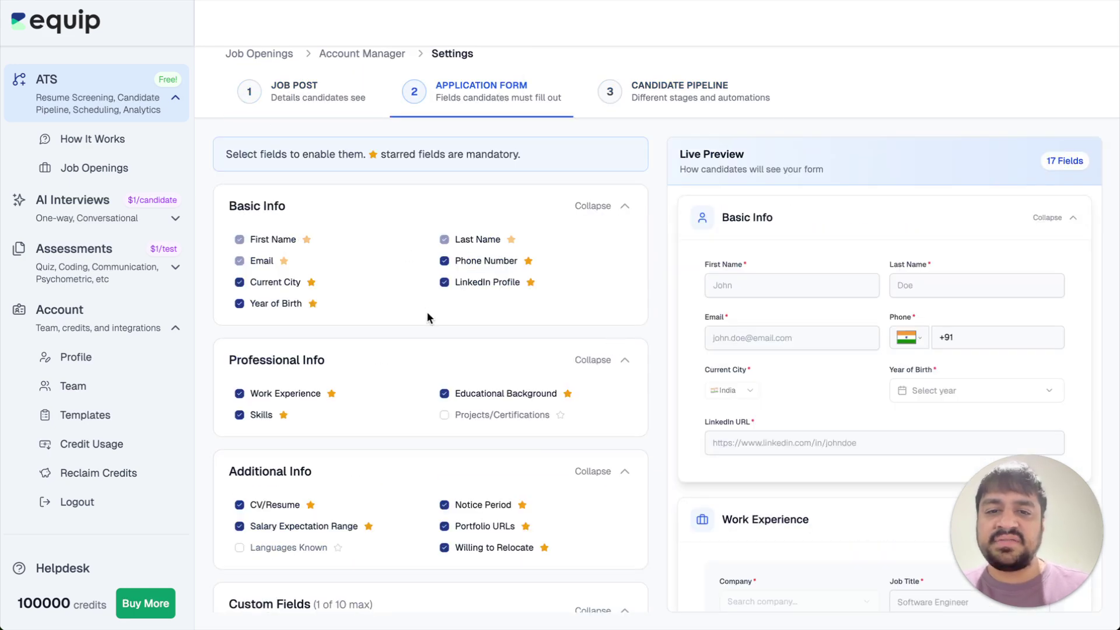
pyautogui.click(660, 96)
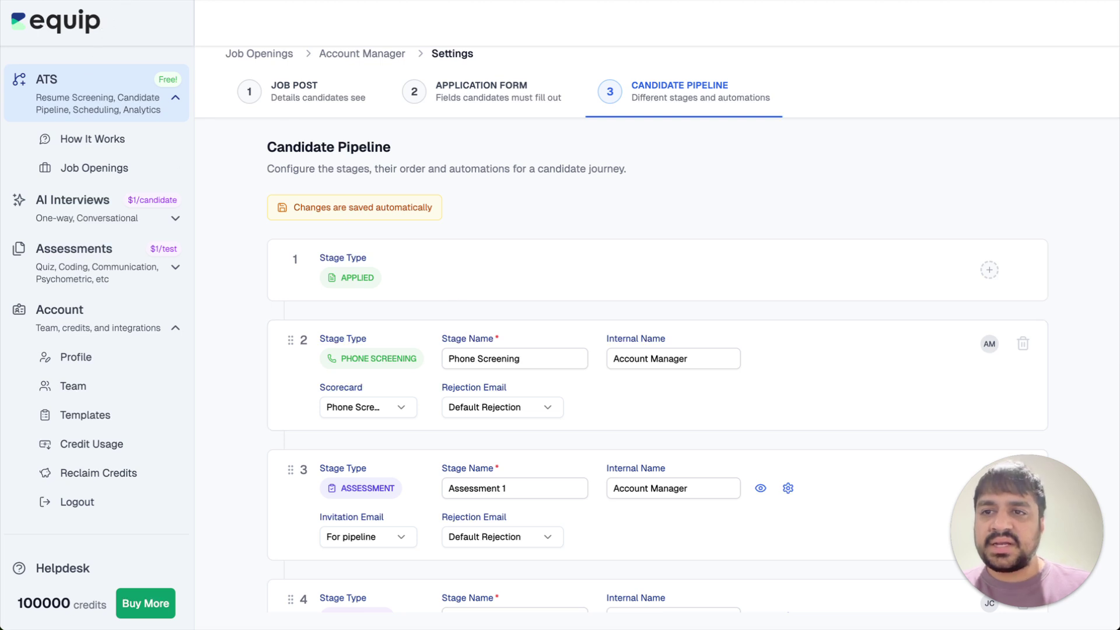
# Copy the Account Manager application link from the Job Openings list and open it in an incognito browser window
pyautogui.click(103, 2)
pyautogui.click(184, 87)
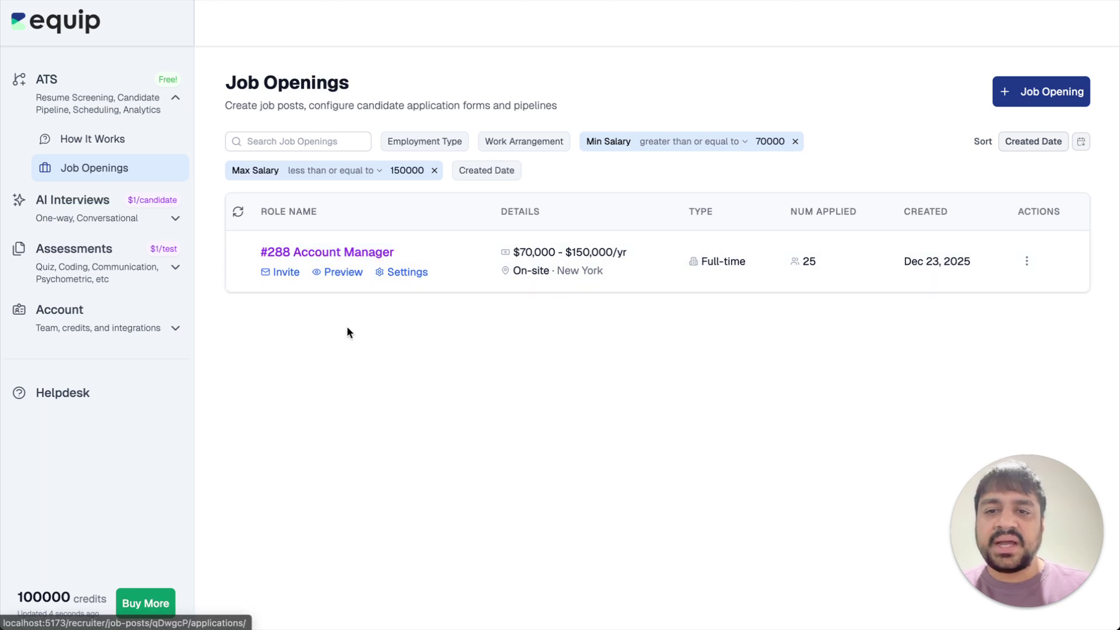
pyautogui.click(286, 272)
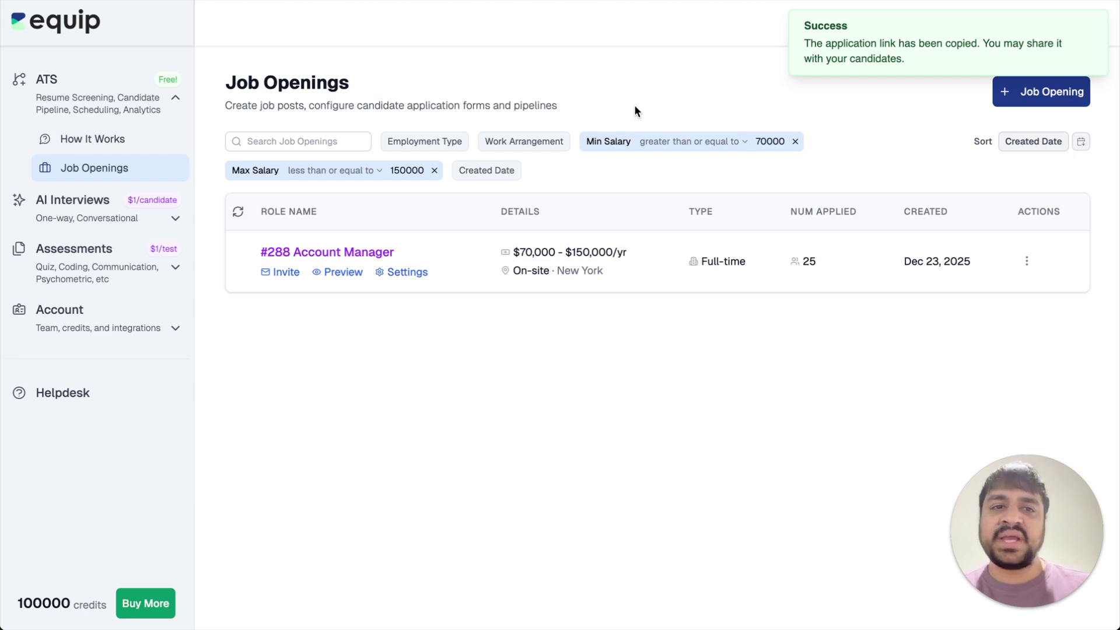
pyautogui.press('super+shift+n')
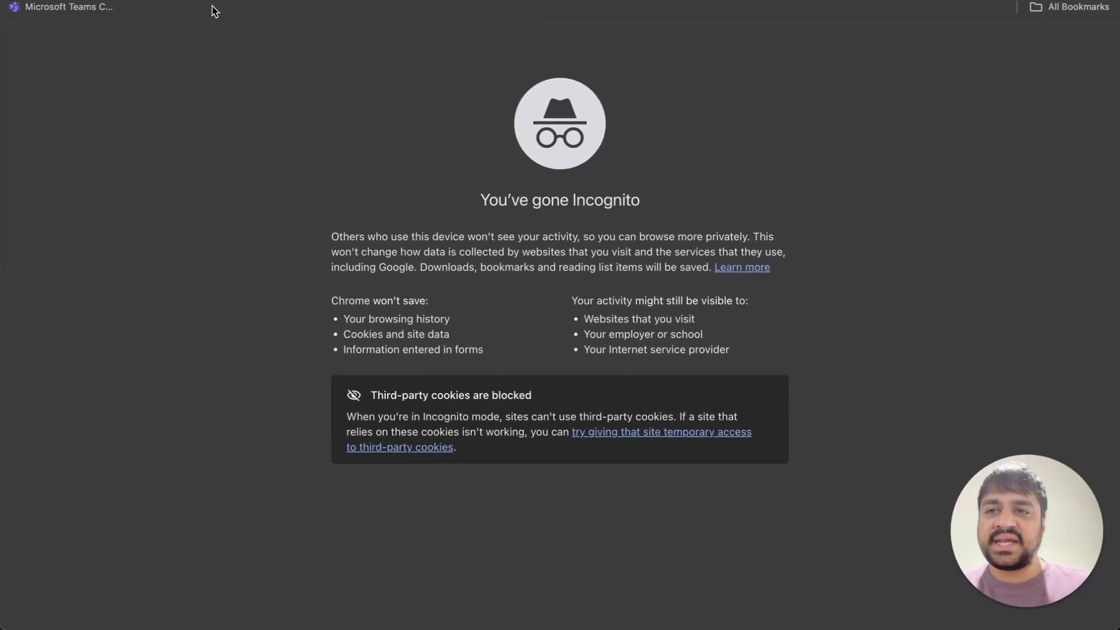
pyautogui.press('super+v')
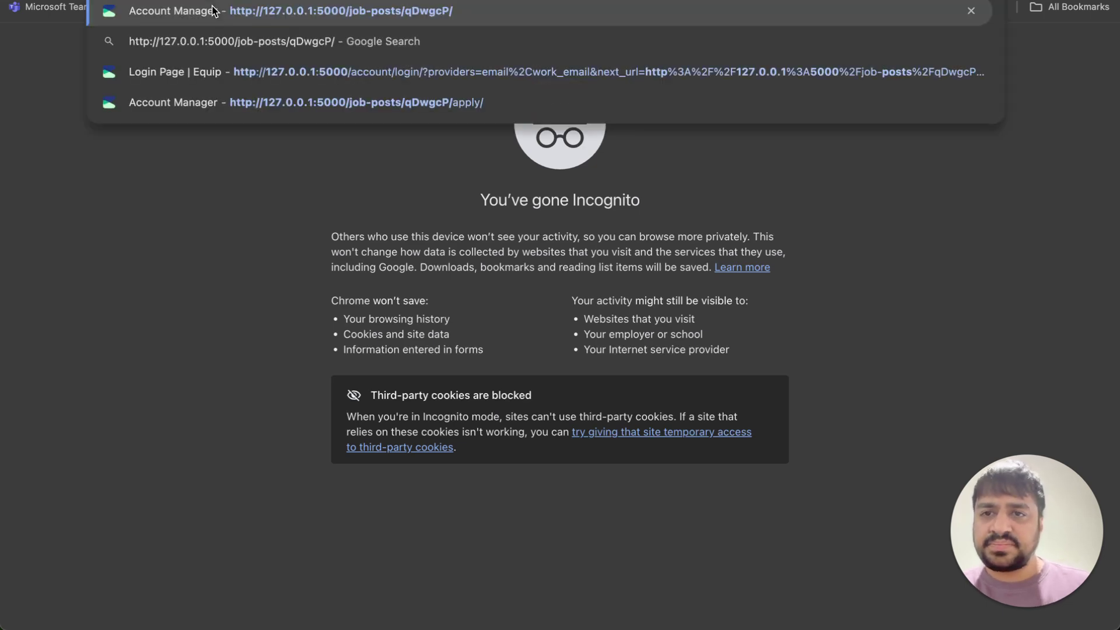
pyautogui.press('Return')
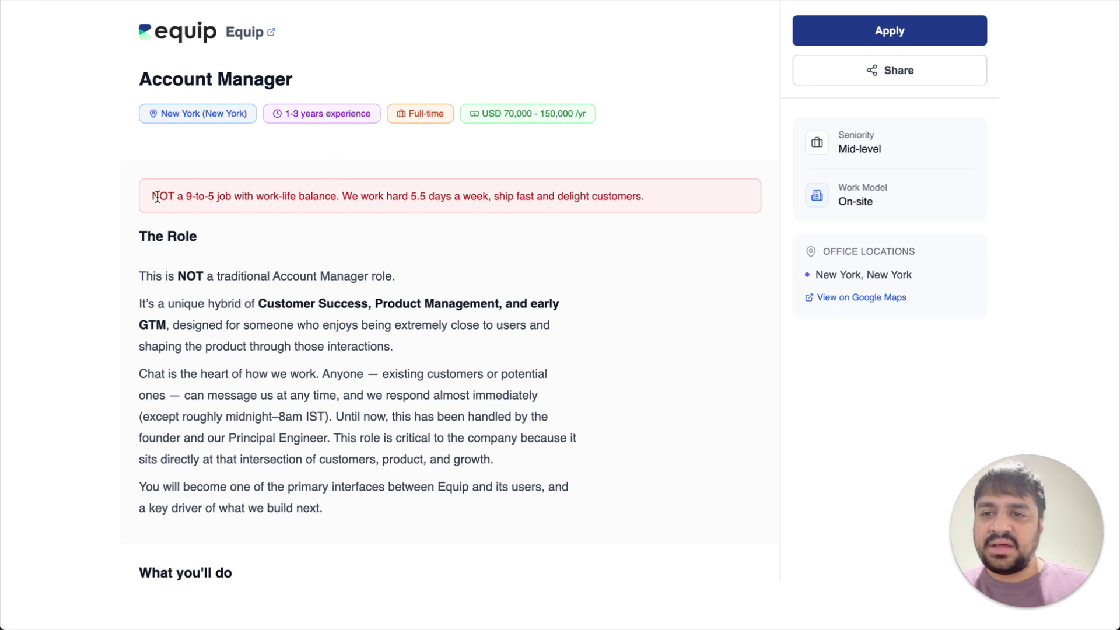
# Read the public Account Manager job post, from the role description to the skills, education and additional requirements
pyautogui.moveTo(157, 196); pyautogui.dragTo(467, 186)
pyautogui.scroll(-1, 468, 186)
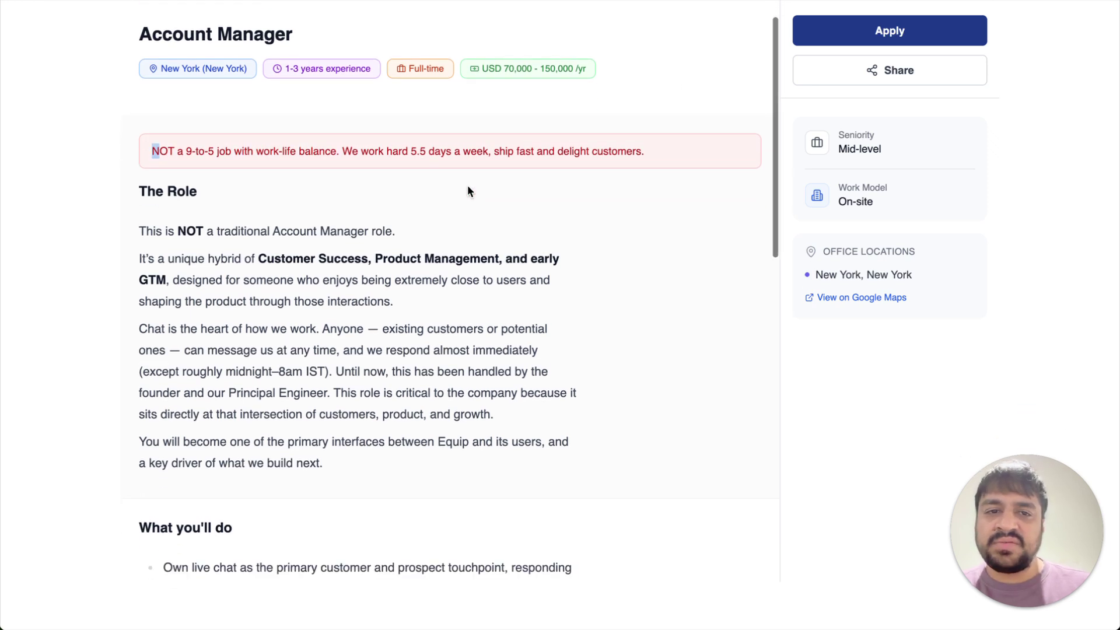
pyautogui.scroll(-2, 467, 188)
pyautogui.scroll(-10, 468, 185)
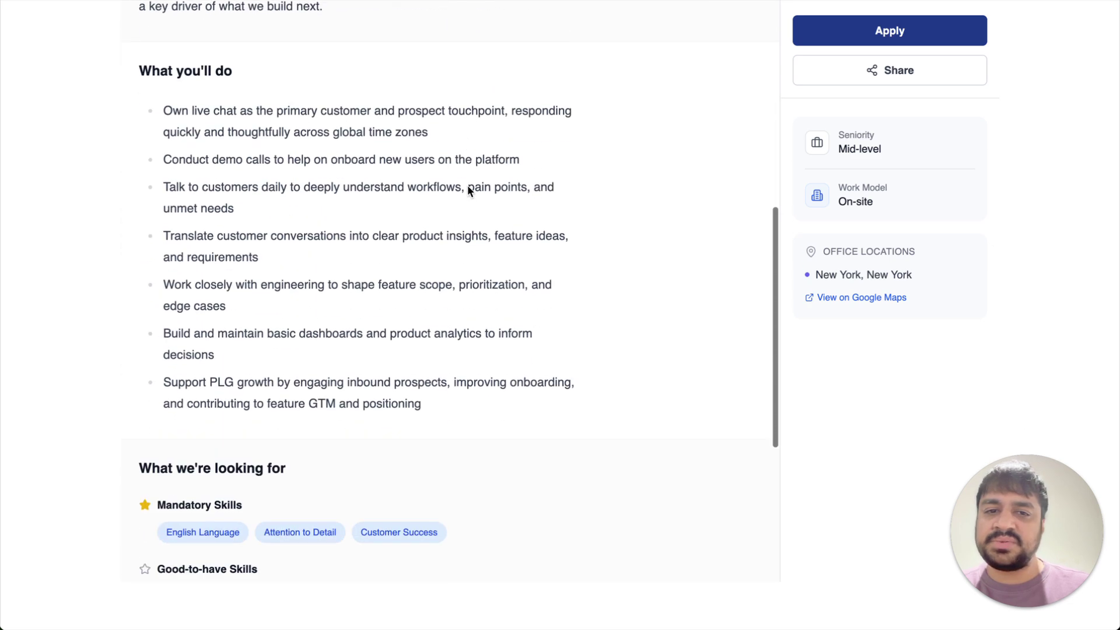
pyautogui.scroll(10, 468, 191)
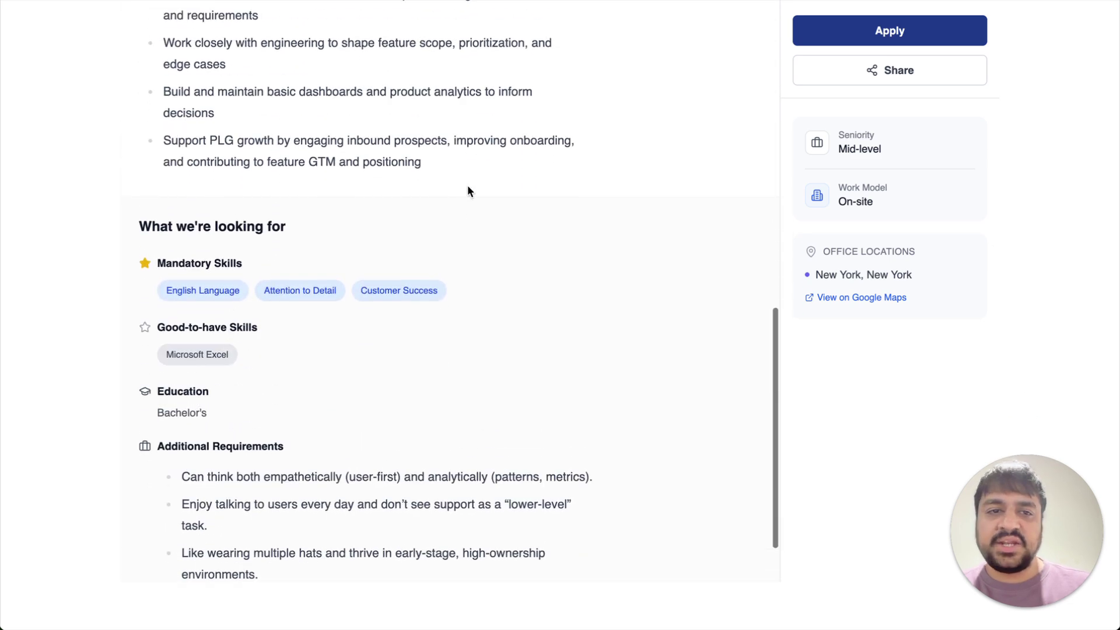
pyautogui.scroll(1, 467, 184)
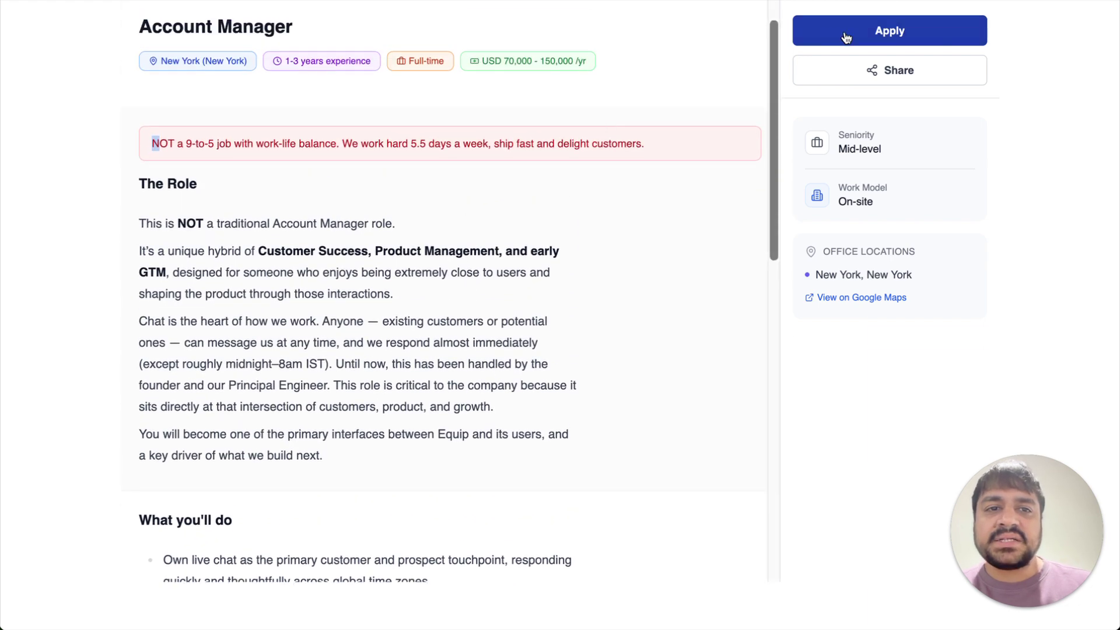
# Start an application for the Account Manager job and skip the resume upload to reach the application form
pyautogui.click(858, 36)
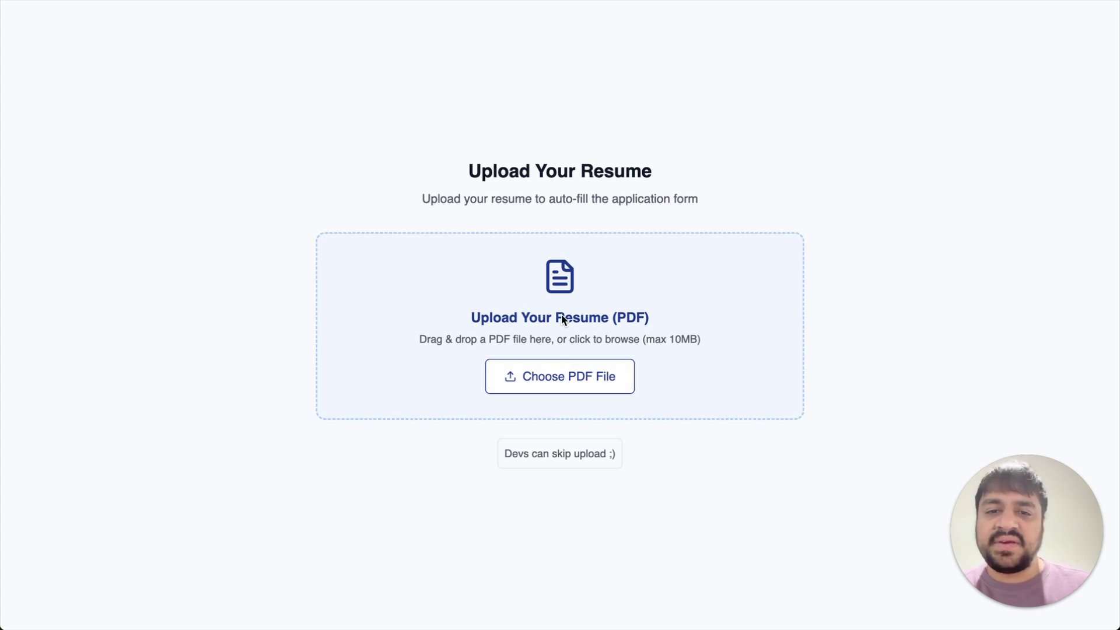
pyautogui.moveTo(496, 320); pyautogui.dragTo(589, 317)
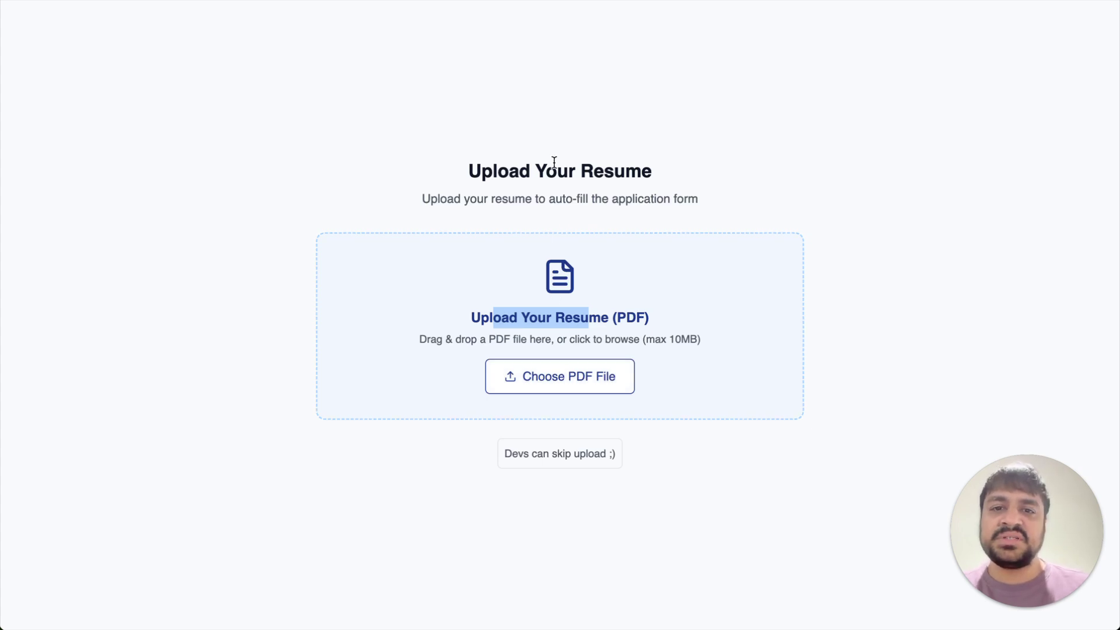
pyautogui.click(494, 282)
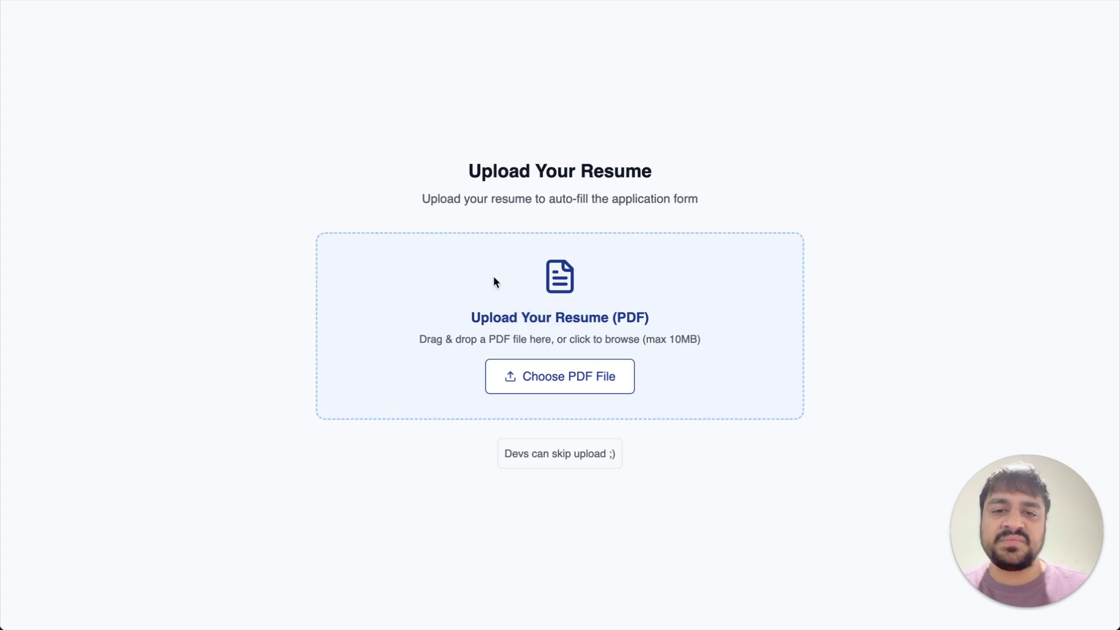
pyautogui.click(555, 459)
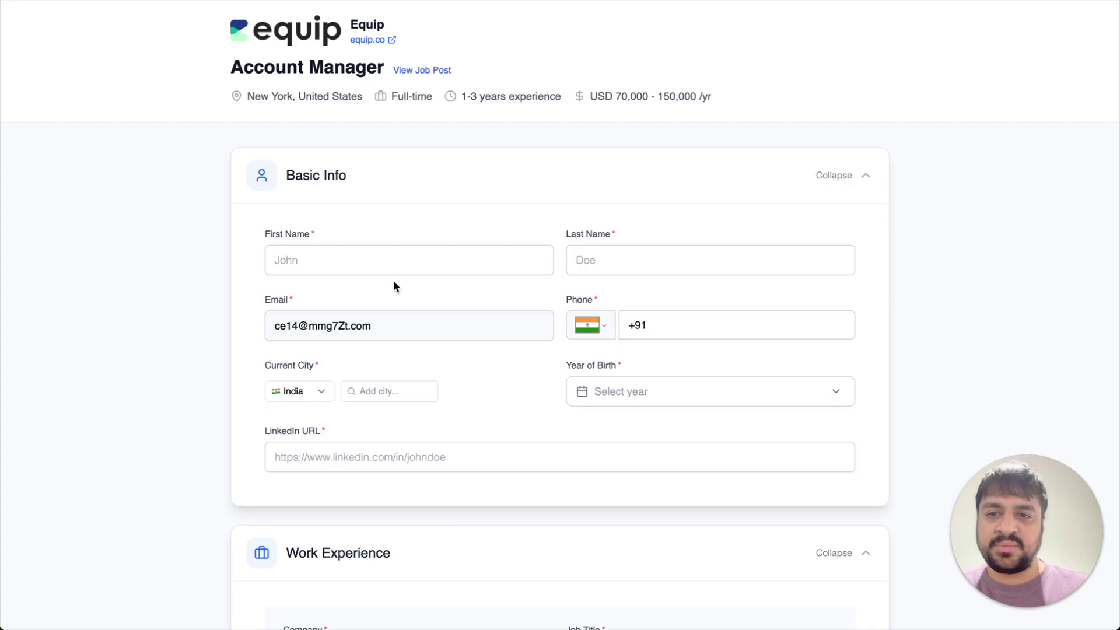
# Examine the candidate's application form from Basic Info through Work Experience, Education, Skills, Additional Info and Screening Questions
pyautogui.click(301, 254)
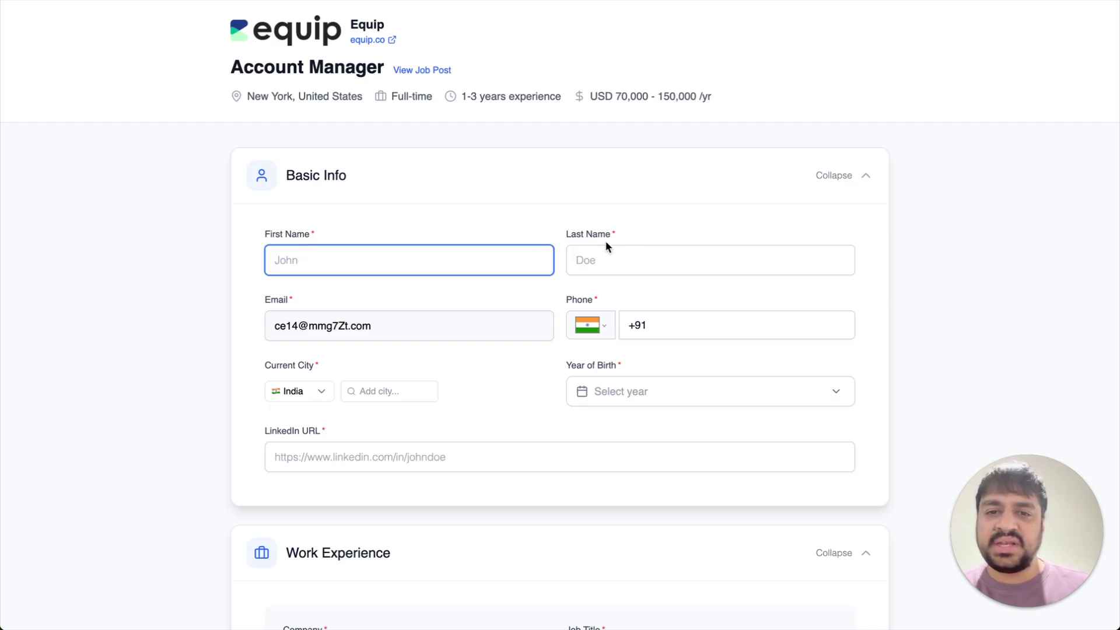
pyautogui.scroll(-8, 635, 252)
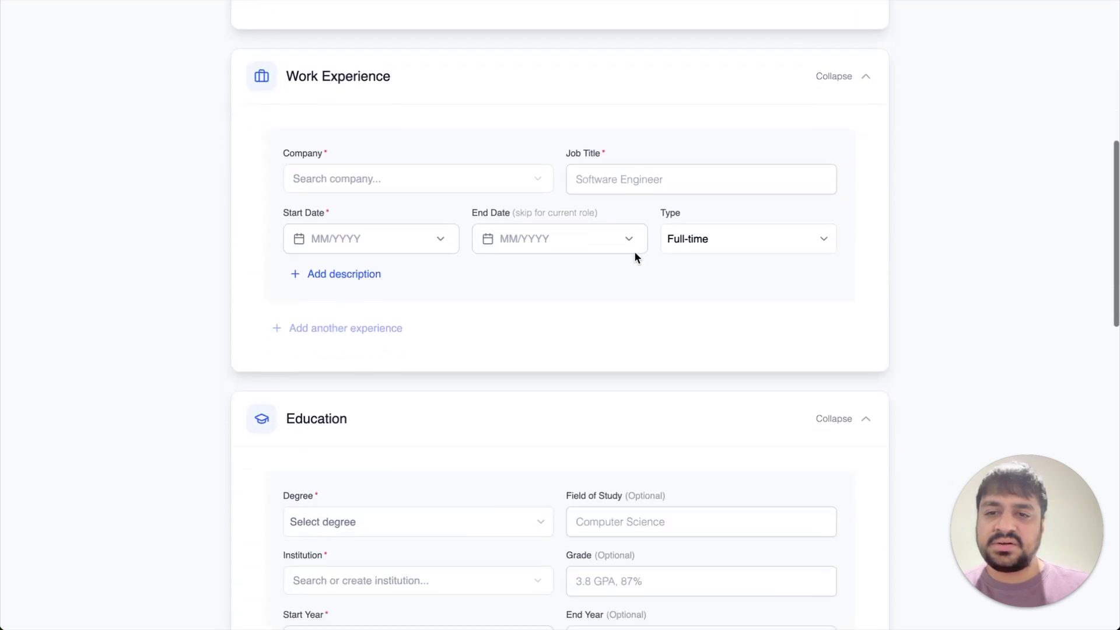
pyautogui.scroll(-17, 443, 320)
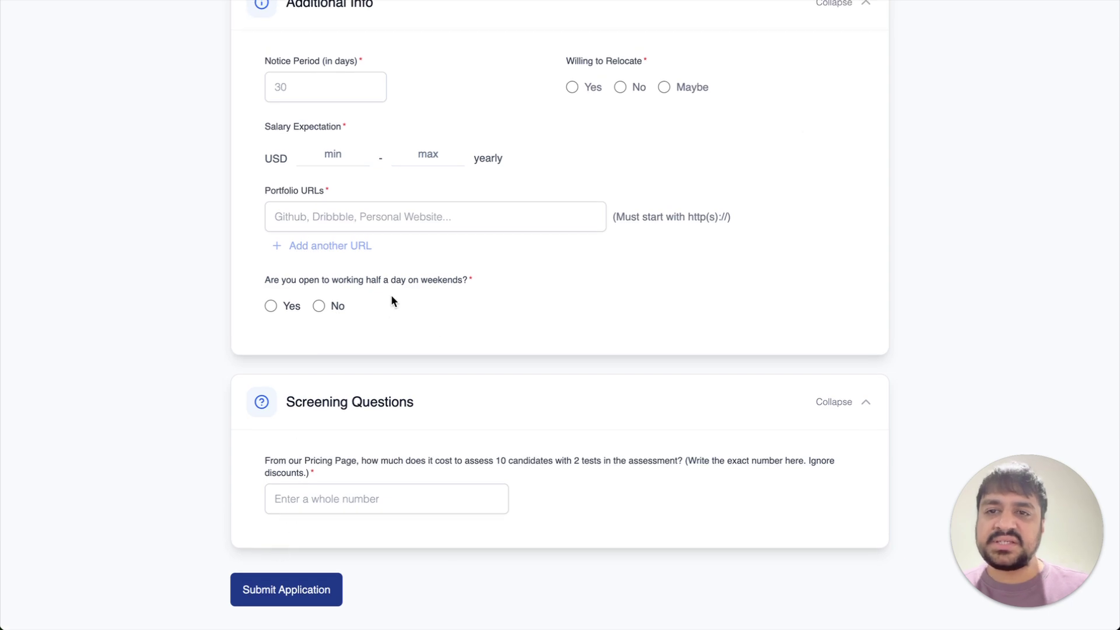
pyautogui.scroll(2, 390, 297)
pyautogui.scroll(5, 392, 298)
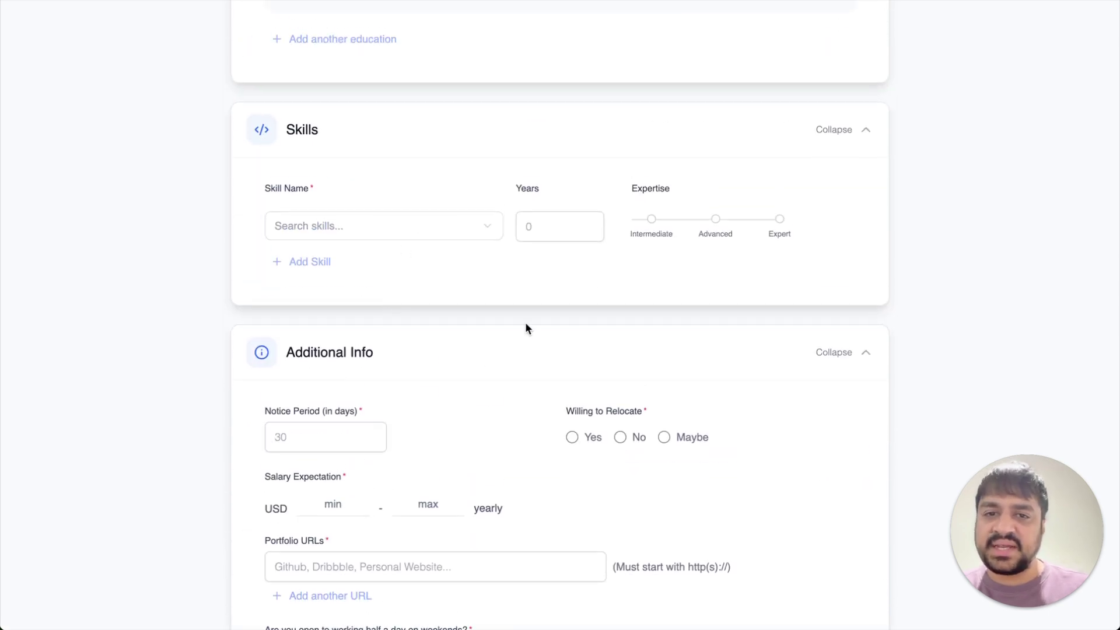
pyautogui.scroll(-7, 526, 327)
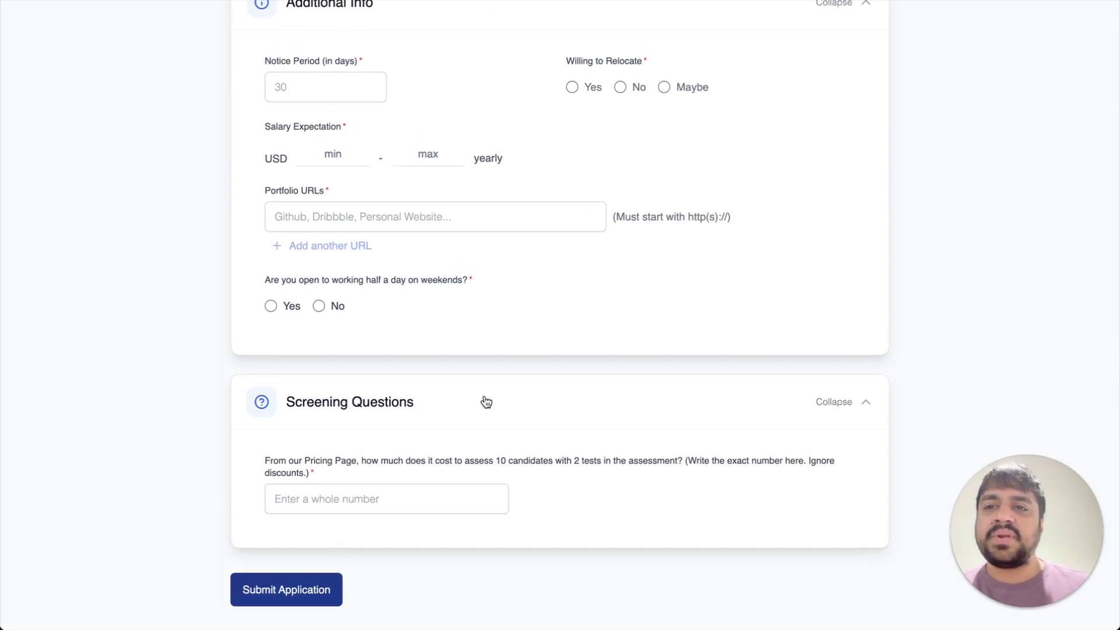
# Return to the recruiter's Job Openings list and open the applications received for Account Manager
pyautogui.hotkey('ctrl', 'Left')
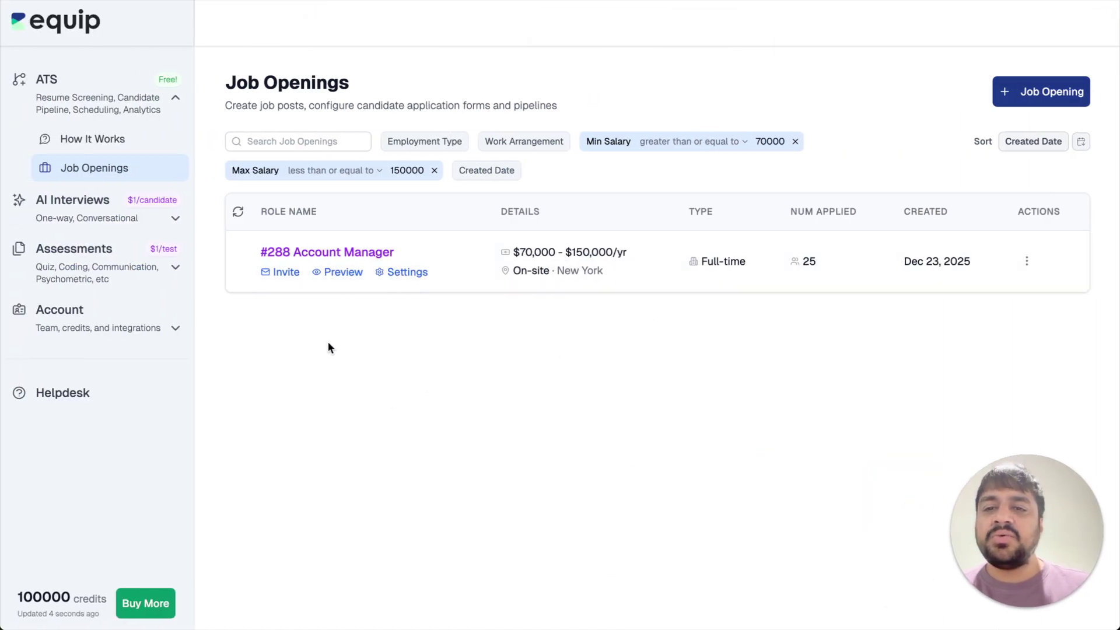
pyautogui.click(339, 253)
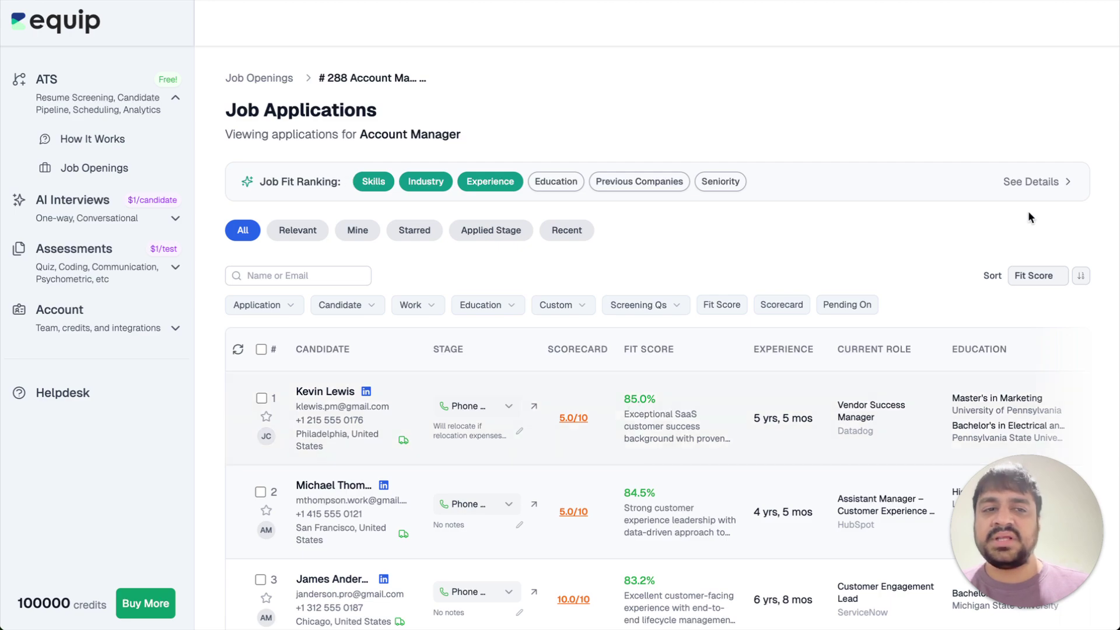
# Reorder the job fit ranking criteria to Experience, Skills, Industry and save the change
pyautogui.click(1033, 181)
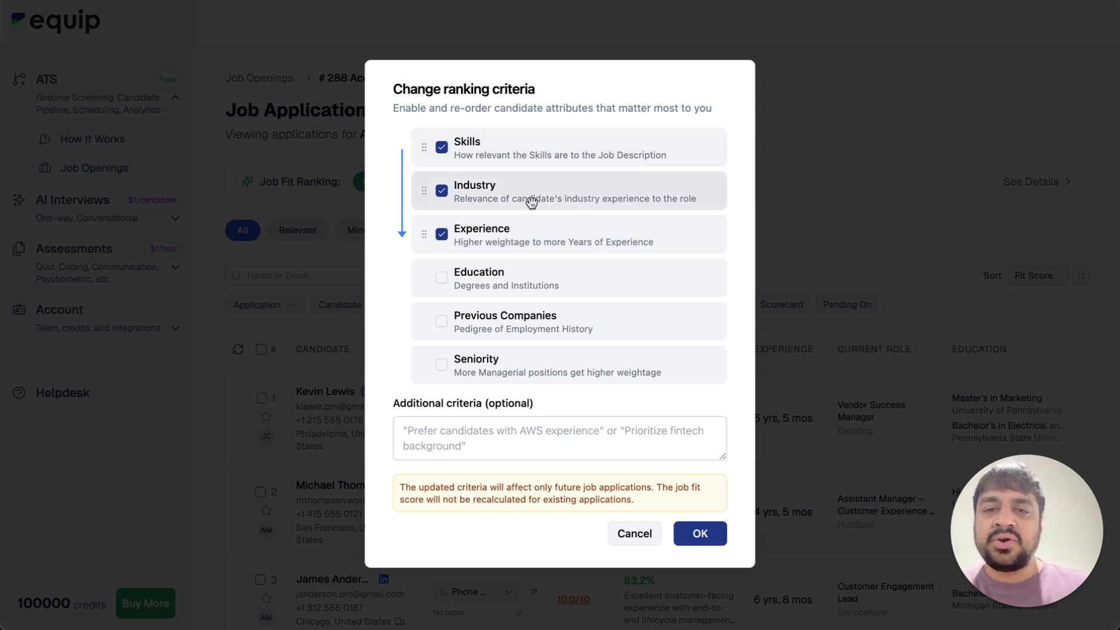
pyautogui.moveTo(428, 234); pyautogui.dragTo(428, 186)
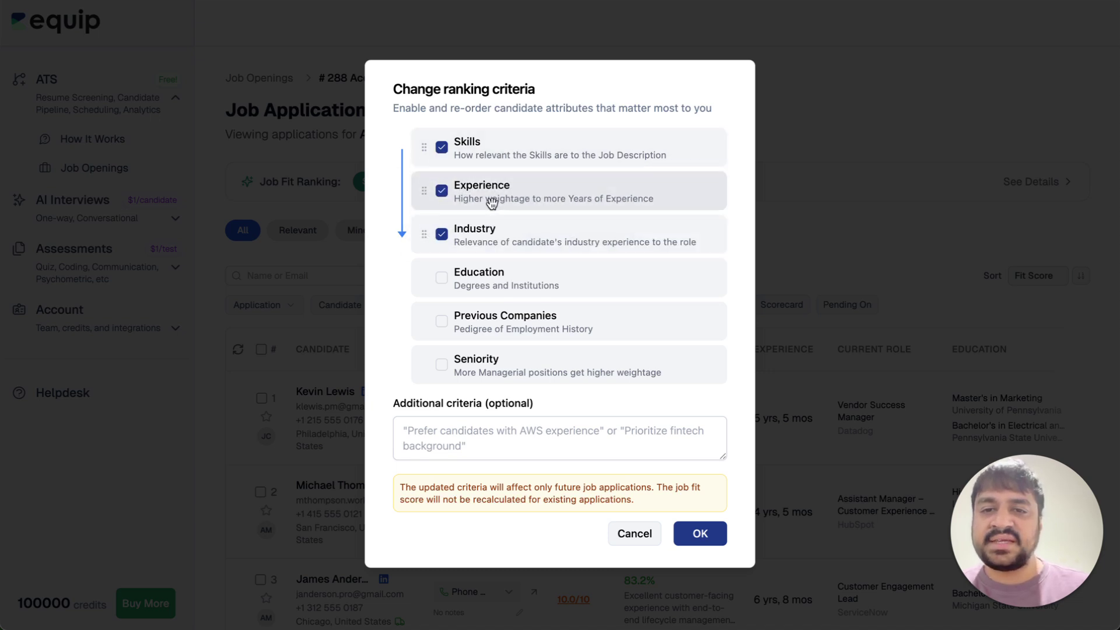
pyautogui.moveTo(425, 193); pyautogui.dragTo(428, 144)
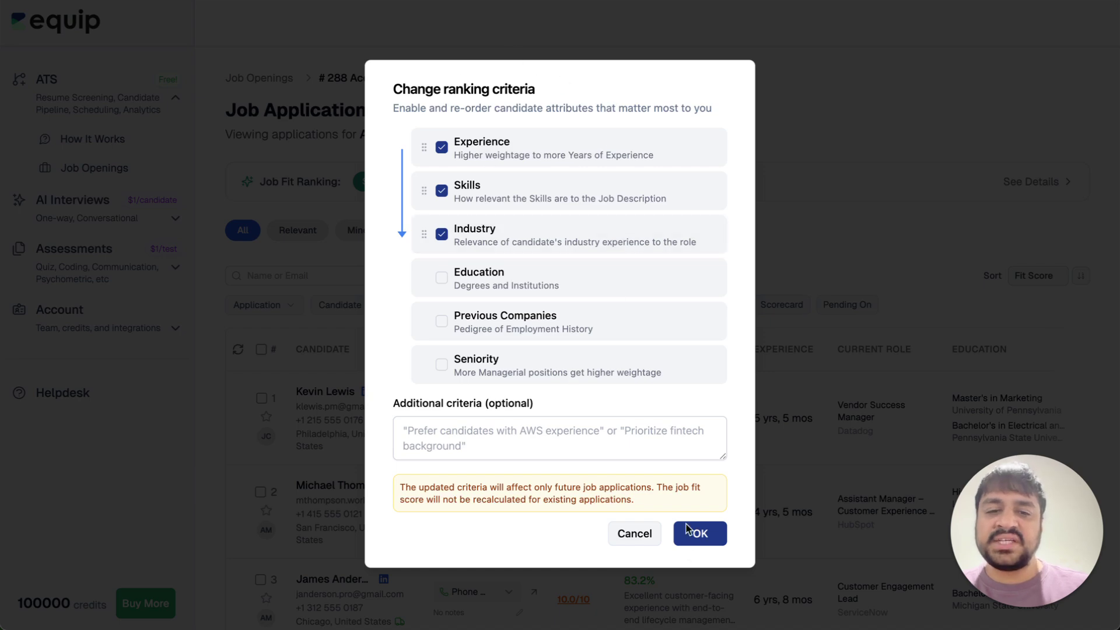
pyautogui.click(697, 539)
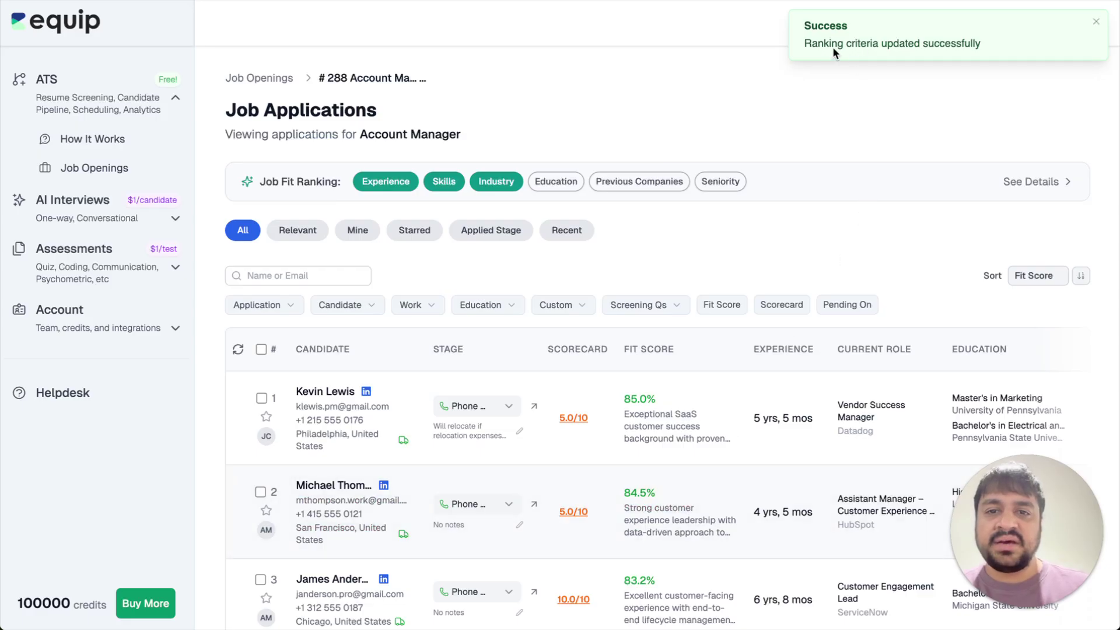
pyautogui.moveTo(389, 184)
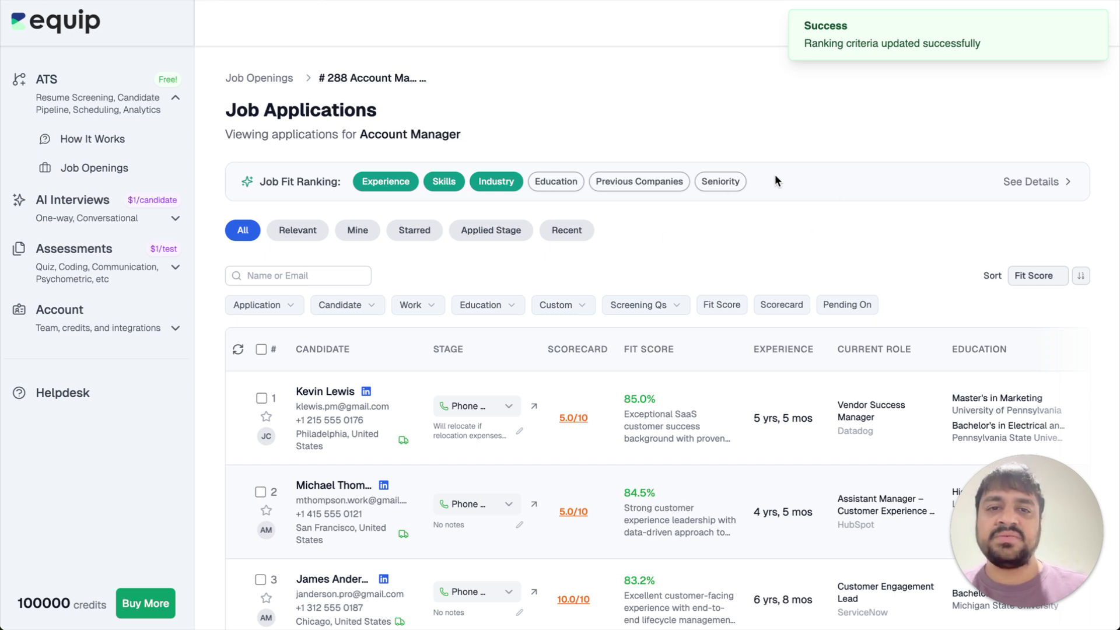
# Reassign the second-ranked candidate's application to the team member with the initials JC
pyautogui.scroll(-2, 720, 225)
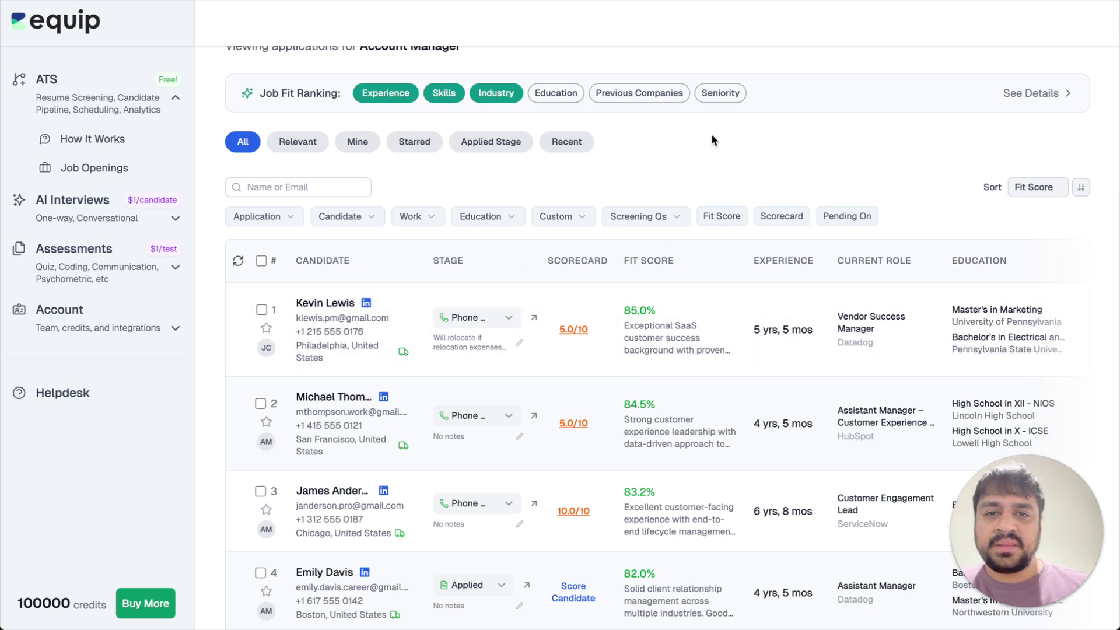
pyautogui.scroll(-1, 711, 140)
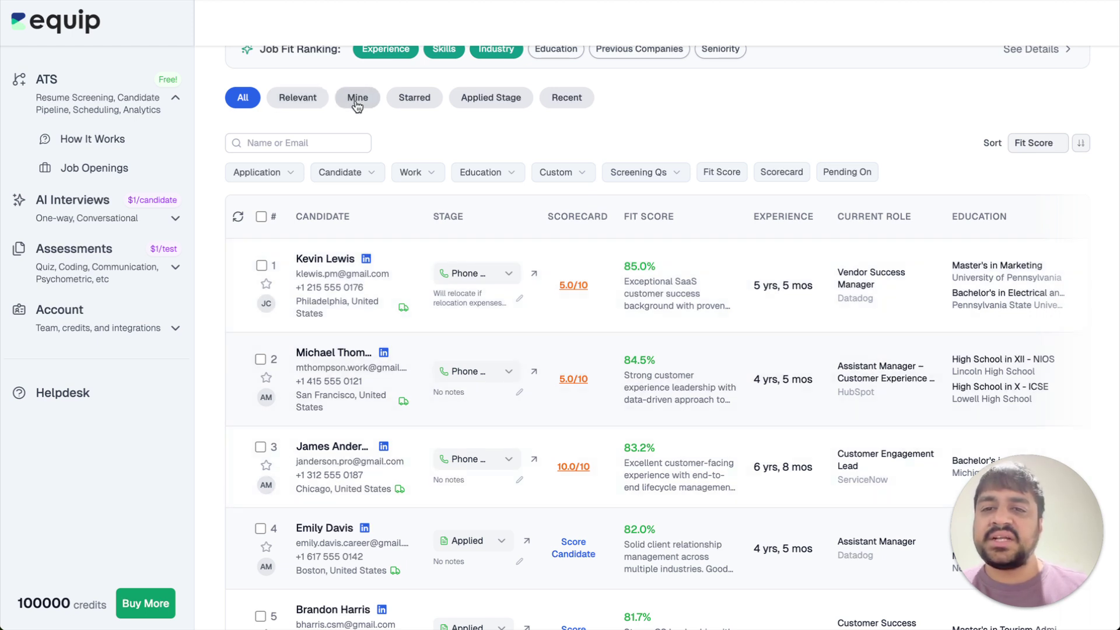
pyautogui.click(267, 306)
pyautogui.click(385, 202)
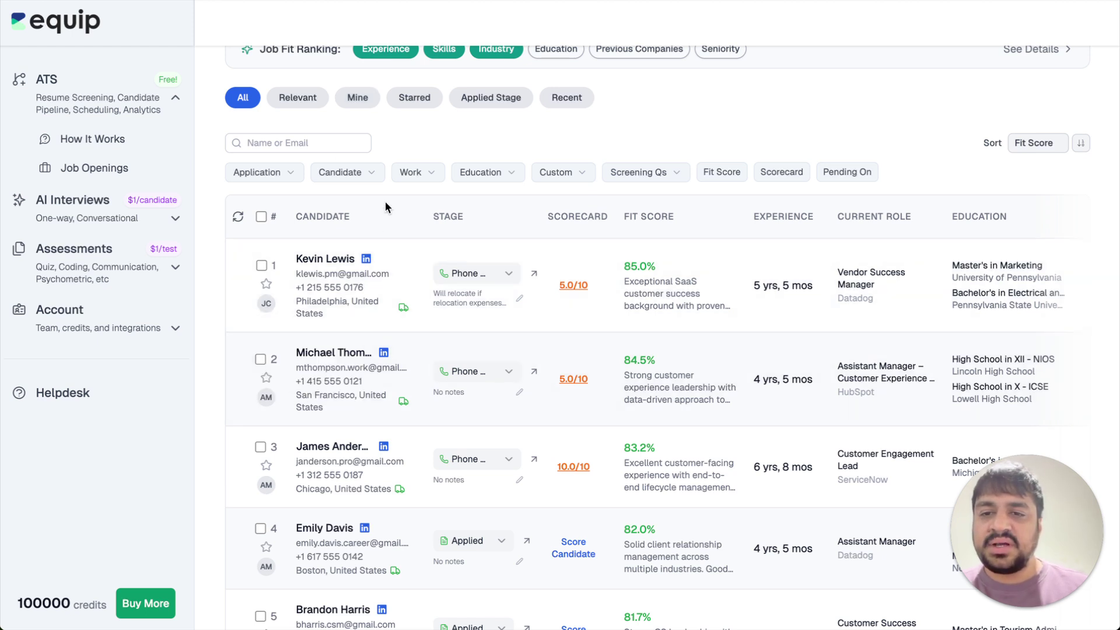
pyautogui.click(266, 397)
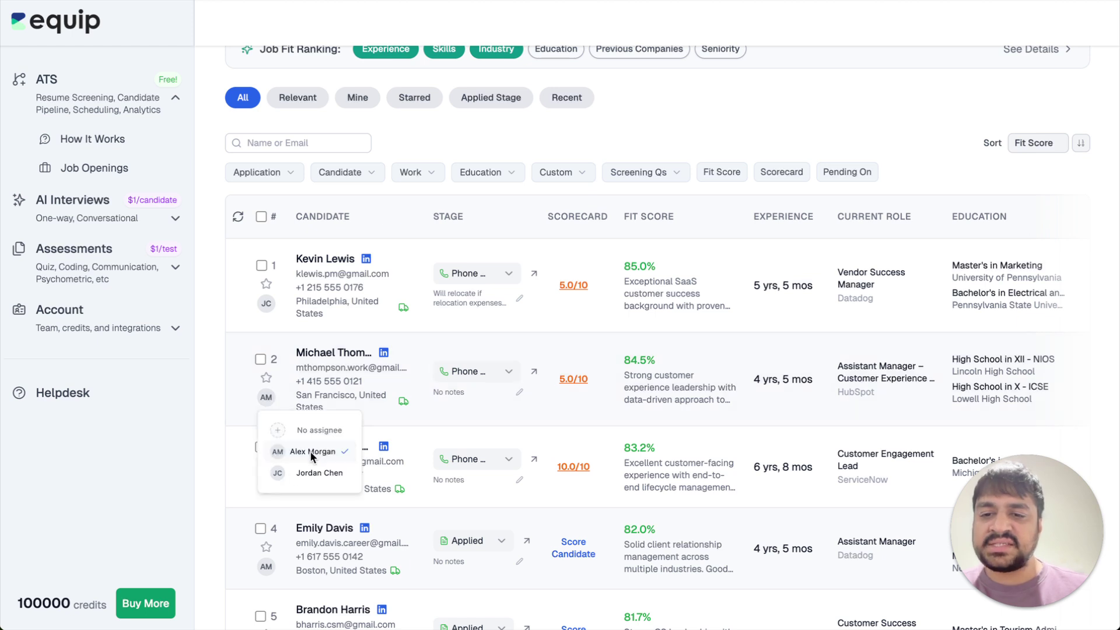
pyautogui.click(308, 470)
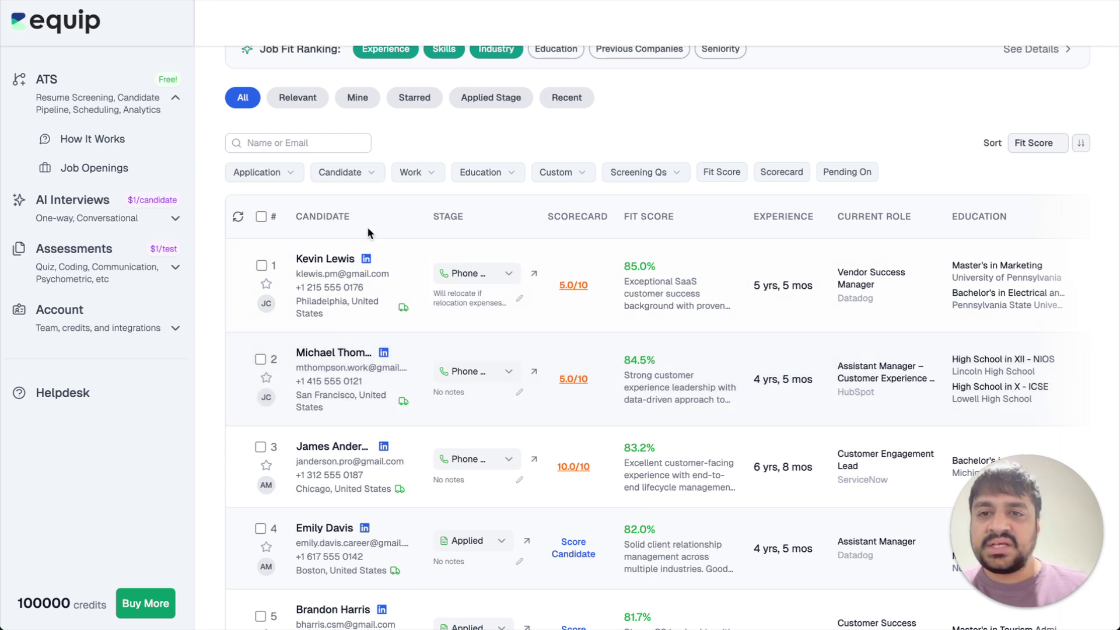
# View only the applications under Mine, return to All, and check the first candidate's relocation indicator
pyautogui.click(355, 98)
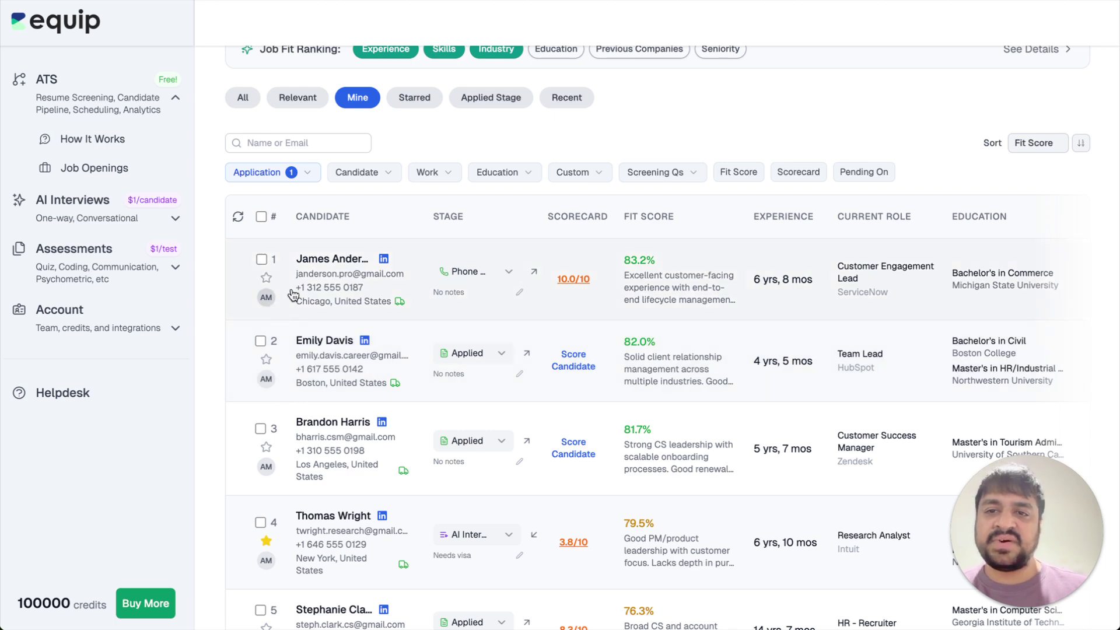
pyautogui.click(247, 101)
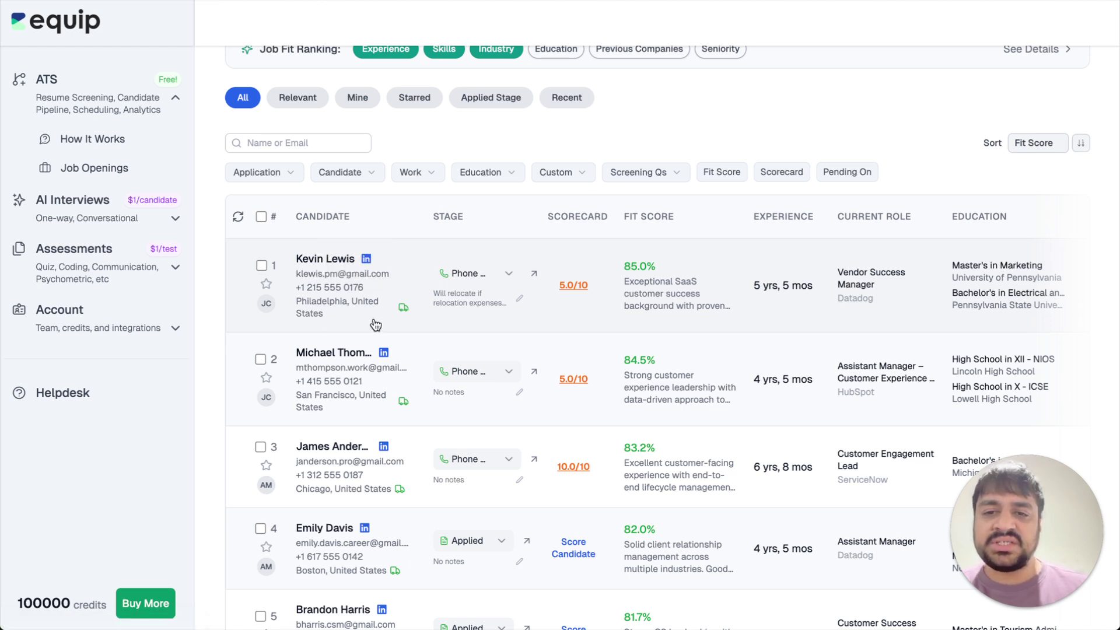
pyautogui.moveTo(404, 314)
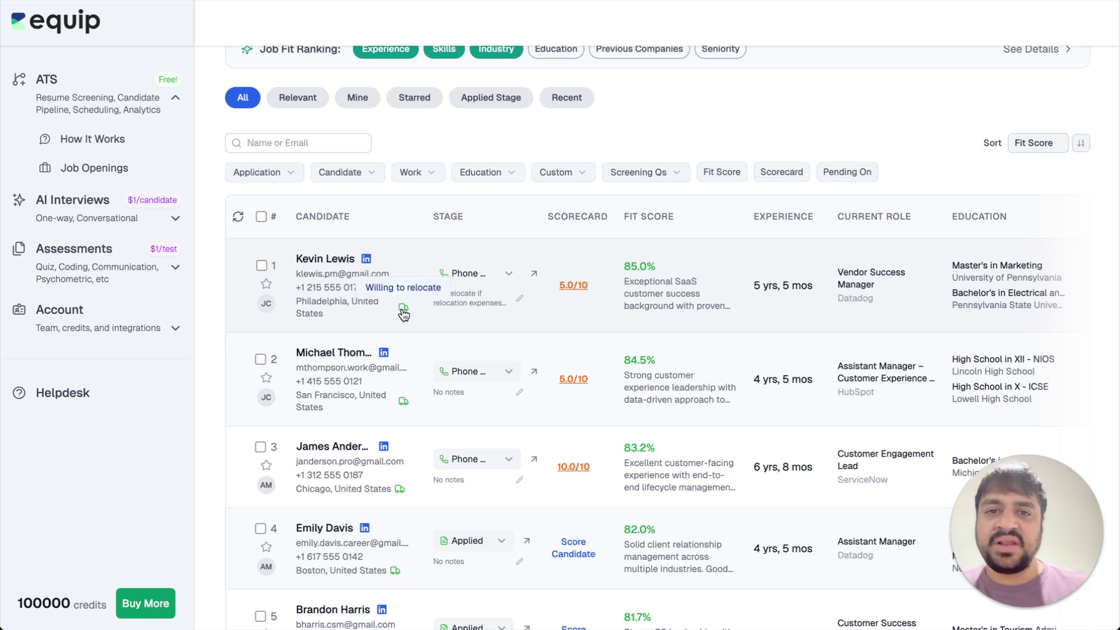
# Examine the applications table's further columns and the filter options available under Application and Candidate
pyautogui.scroll(1, 507, 379)
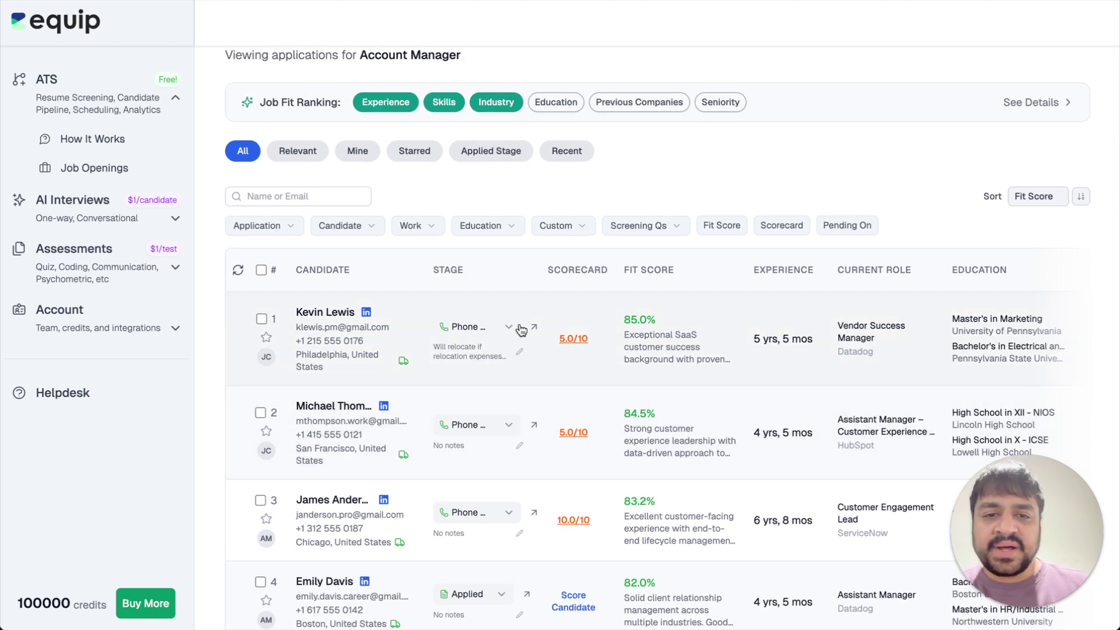
pyautogui.hscroll(5, 688, 326)
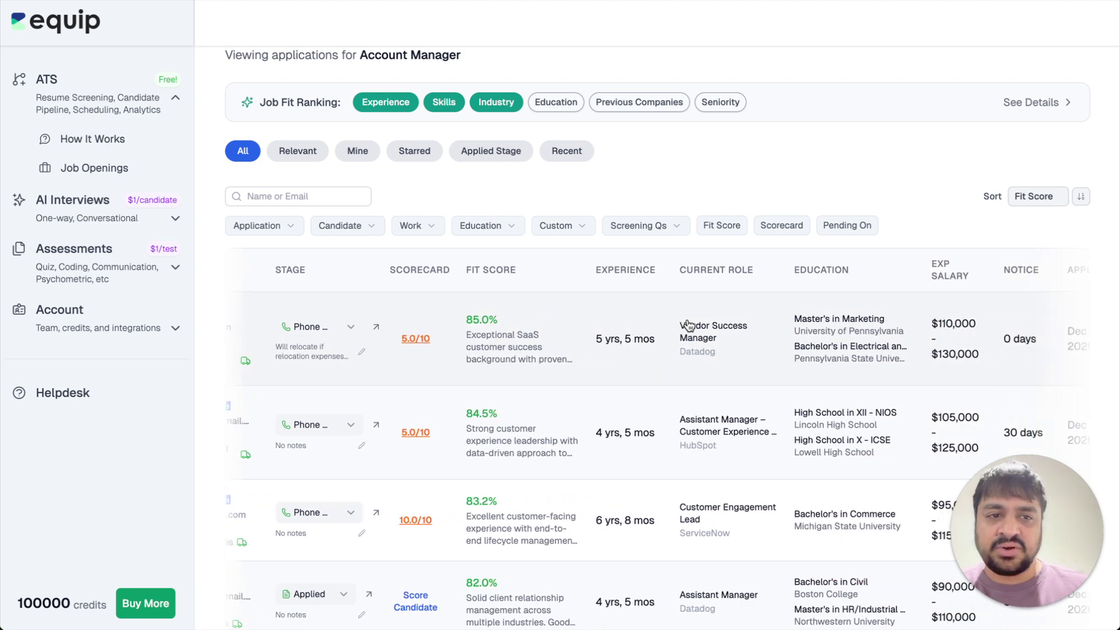
pyautogui.hscroll(2, 688, 325)
pyautogui.hscroll(-5, 688, 325)
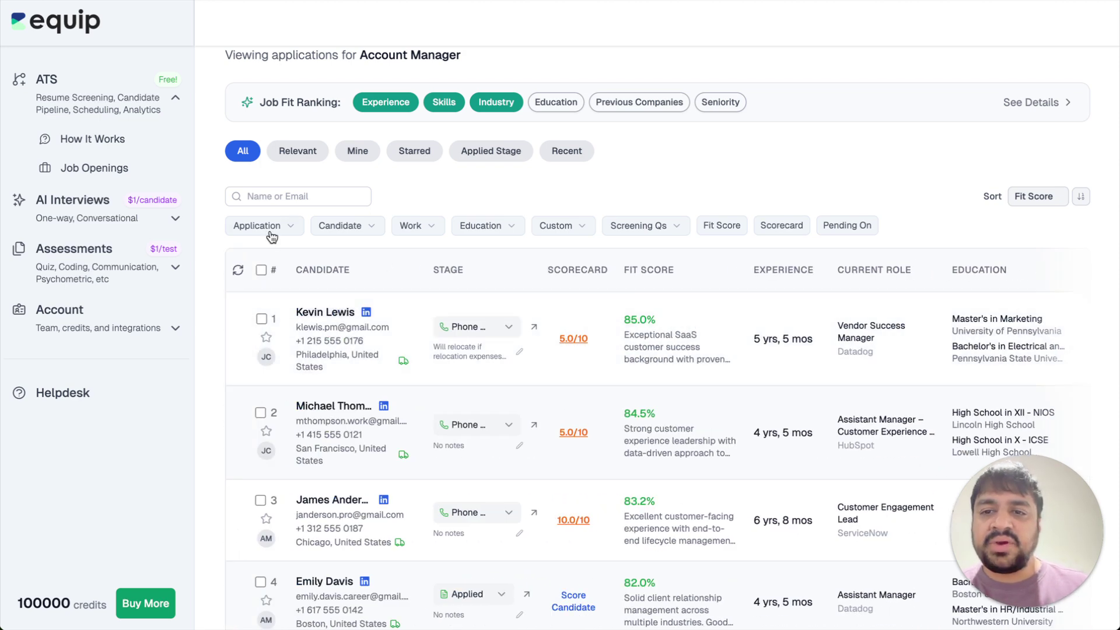
pyautogui.click(272, 233)
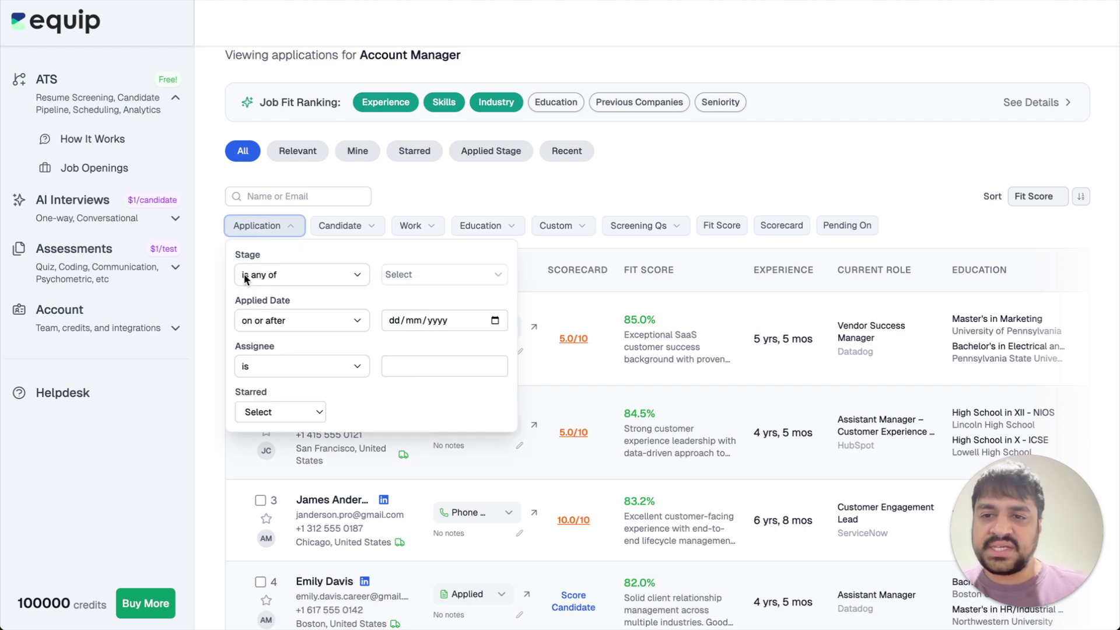
pyautogui.click(373, 226)
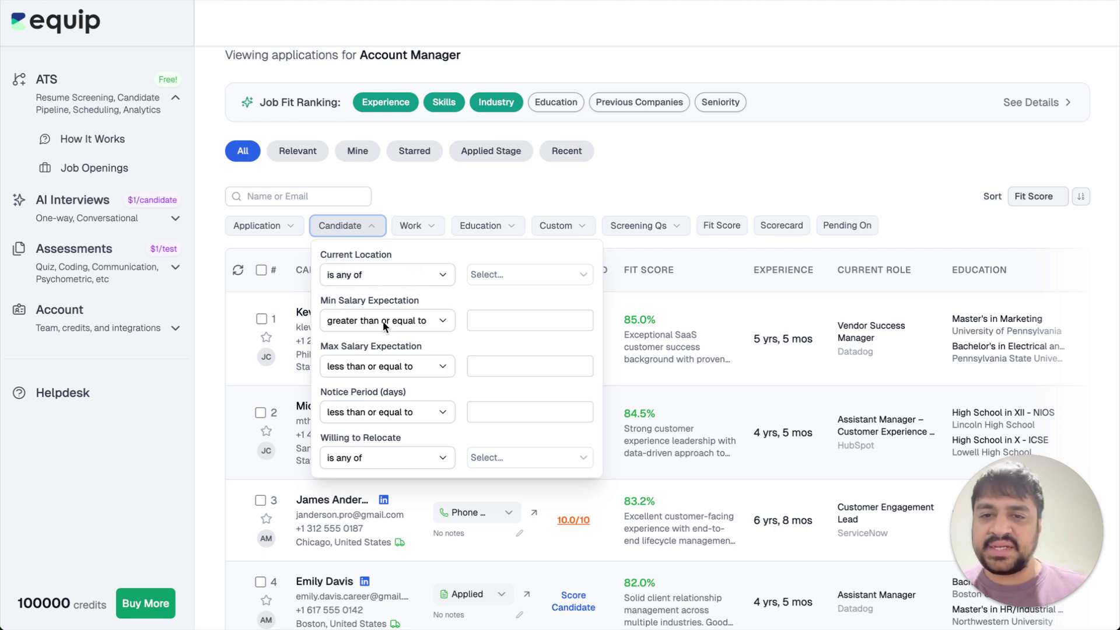
pyautogui.click(509, 194)
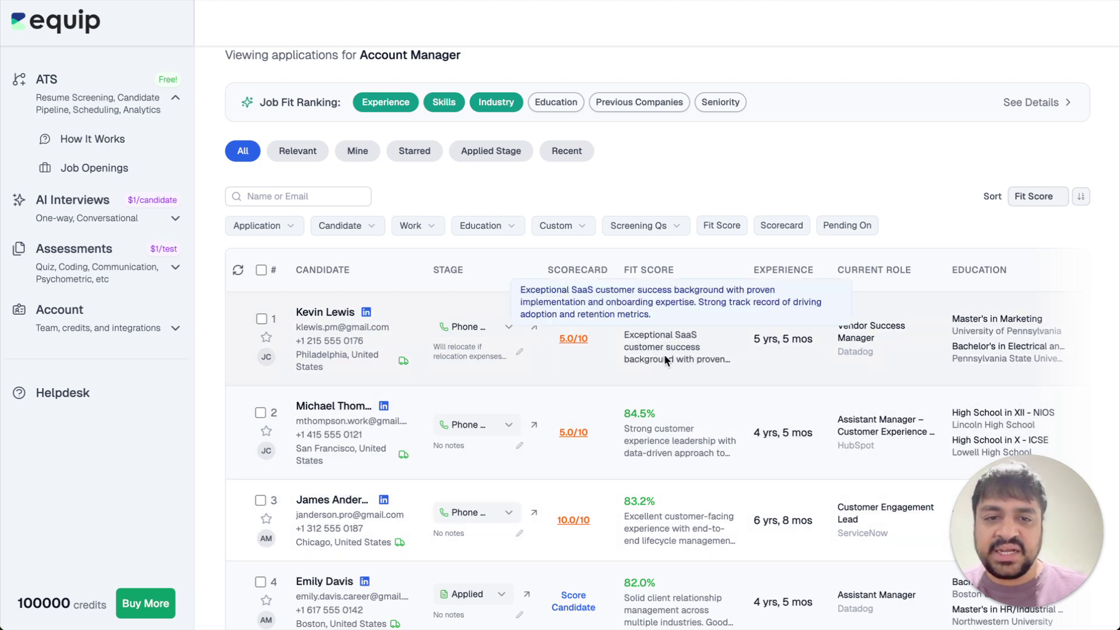
# Open the top-ranked candidate's details and read the fit score, experience, education, custom fields and screening answers
pyautogui.click(763, 349)
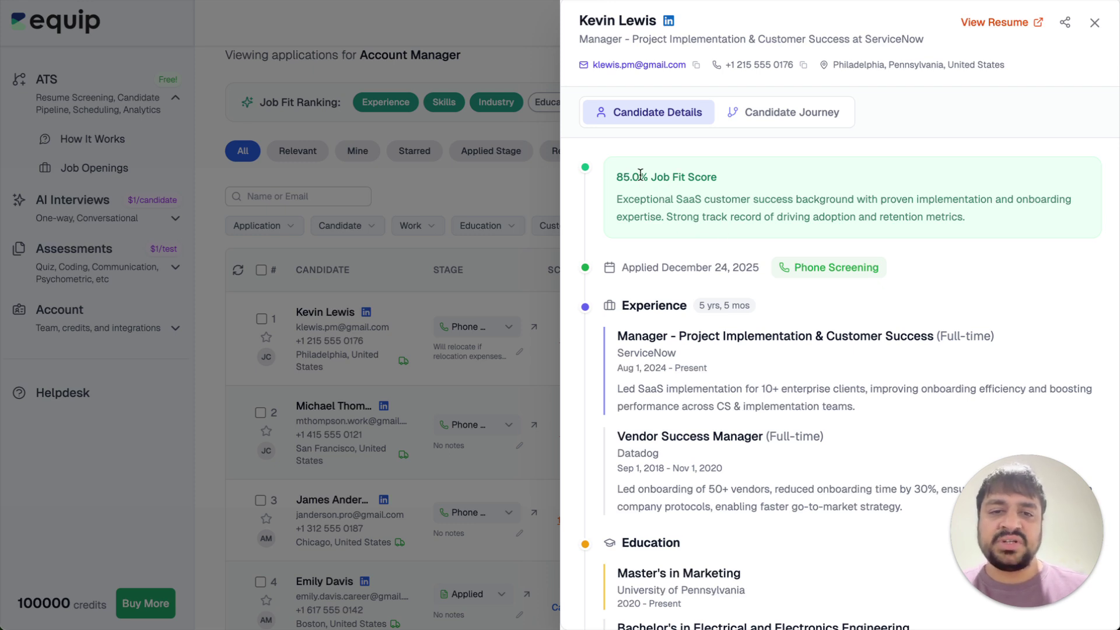
pyautogui.scroll(-1, 663, 271)
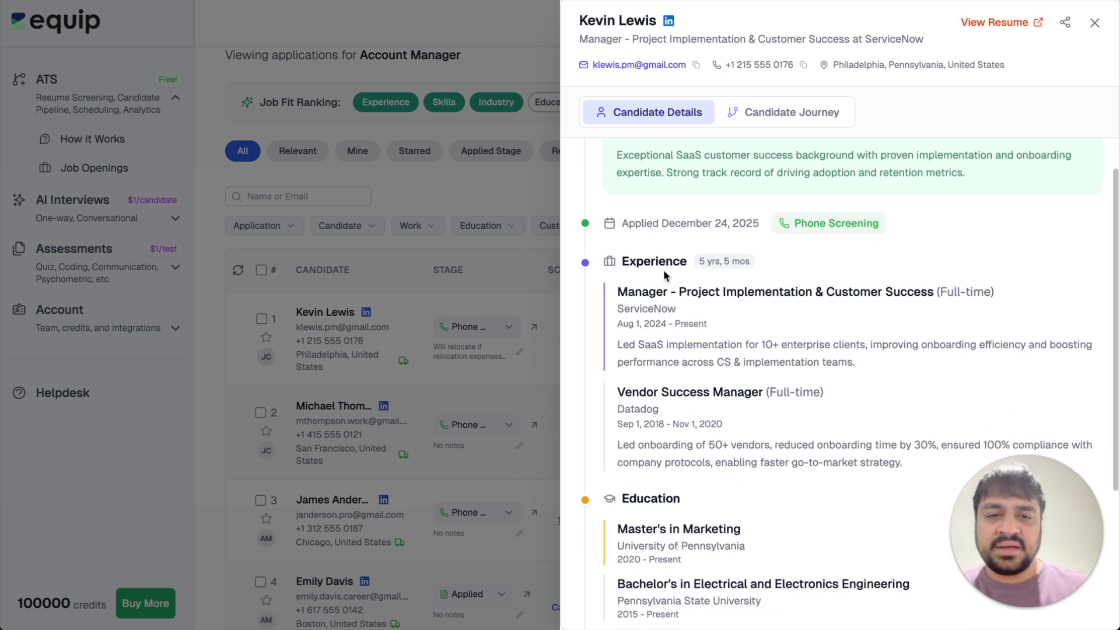
pyautogui.scroll(-1, 665, 274)
pyautogui.scroll(-1, 635, 180)
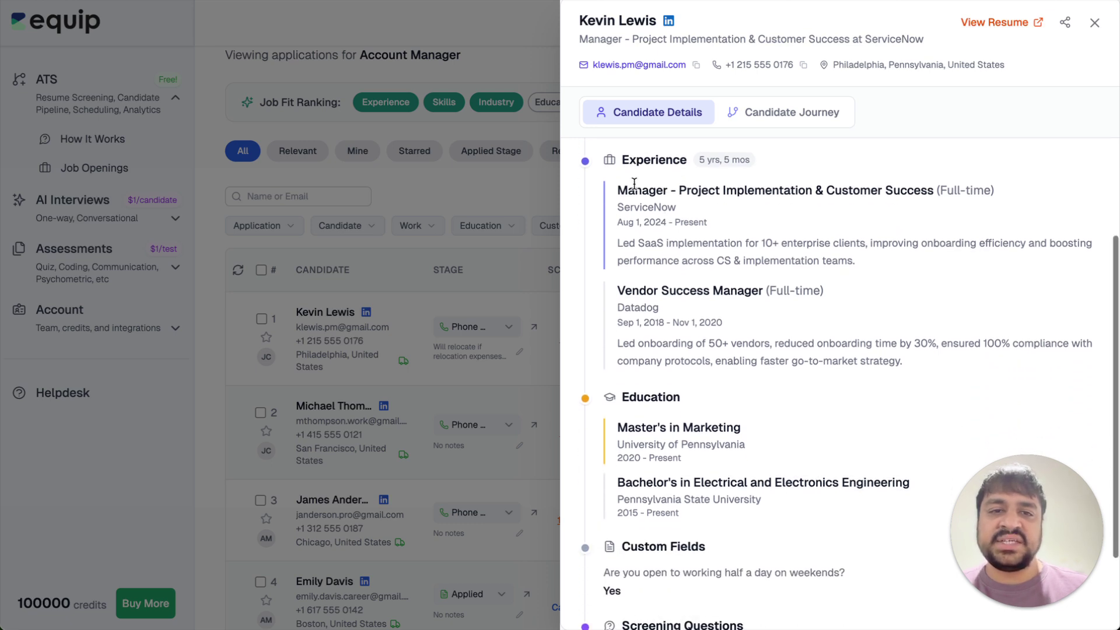
pyautogui.scroll(-2, 633, 164)
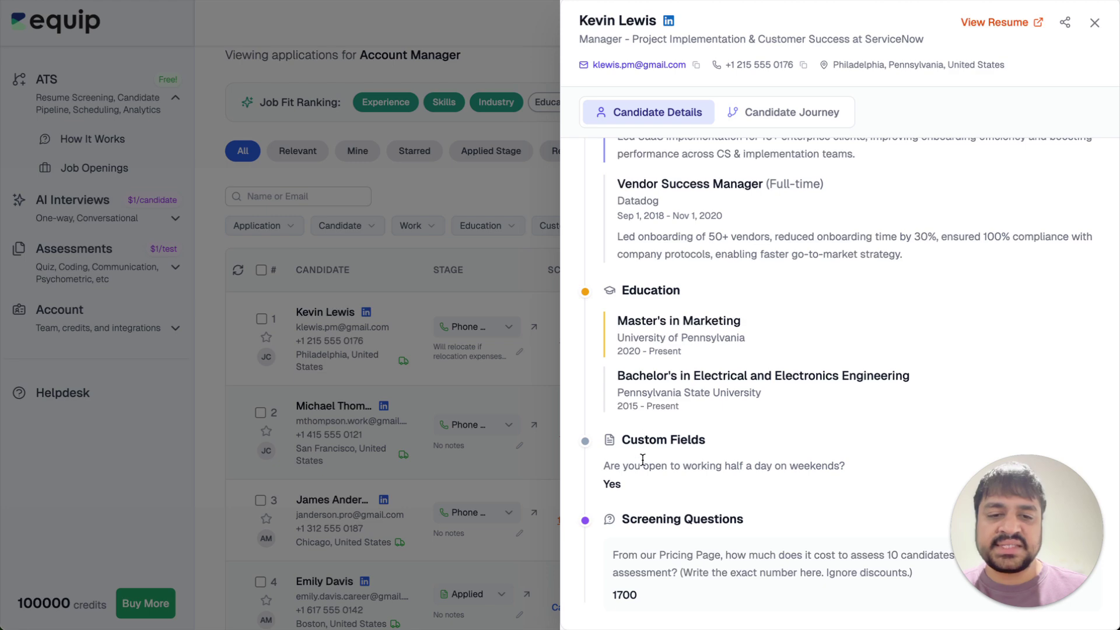
pyautogui.scroll(5, 671, 408)
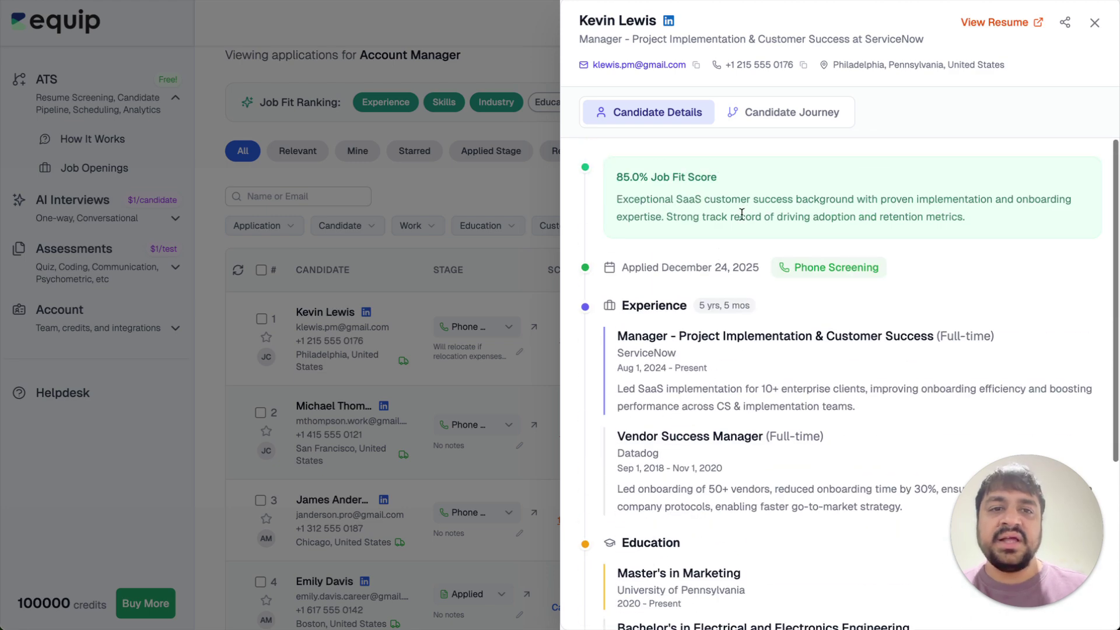
# Review the top-ranked candidate's full Candidate Journey history, and close the candidate profile
pyautogui.click(768, 117)
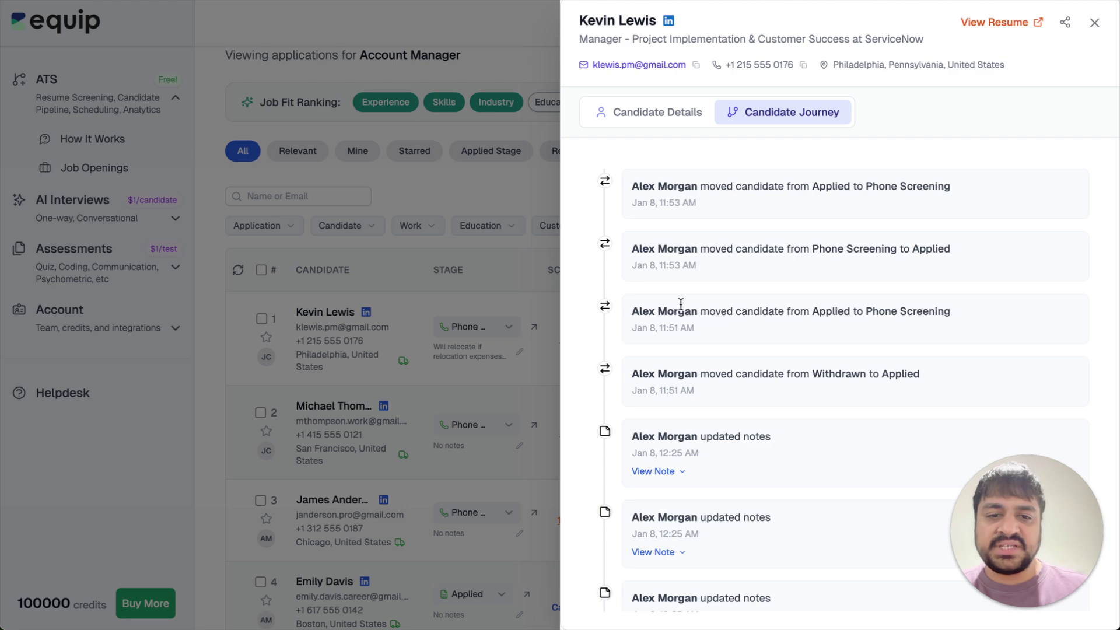
pyautogui.scroll(-7, 680, 305)
pyautogui.scroll(-3, 681, 309)
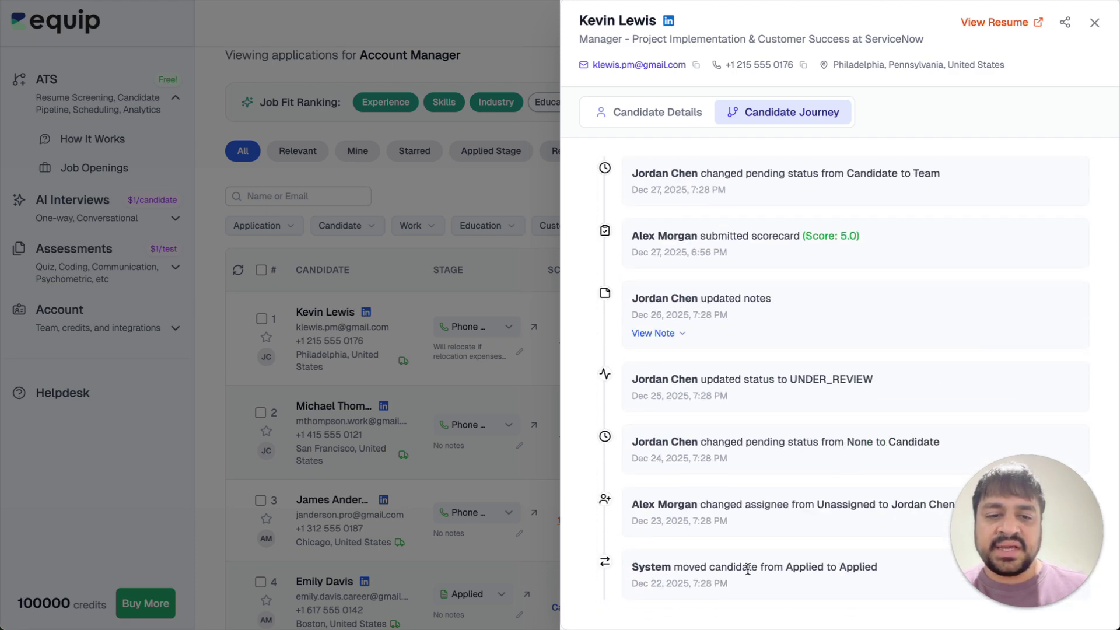
pyautogui.scroll(2, 779, 548)
pyautogui.scroll(10, 779, 549)
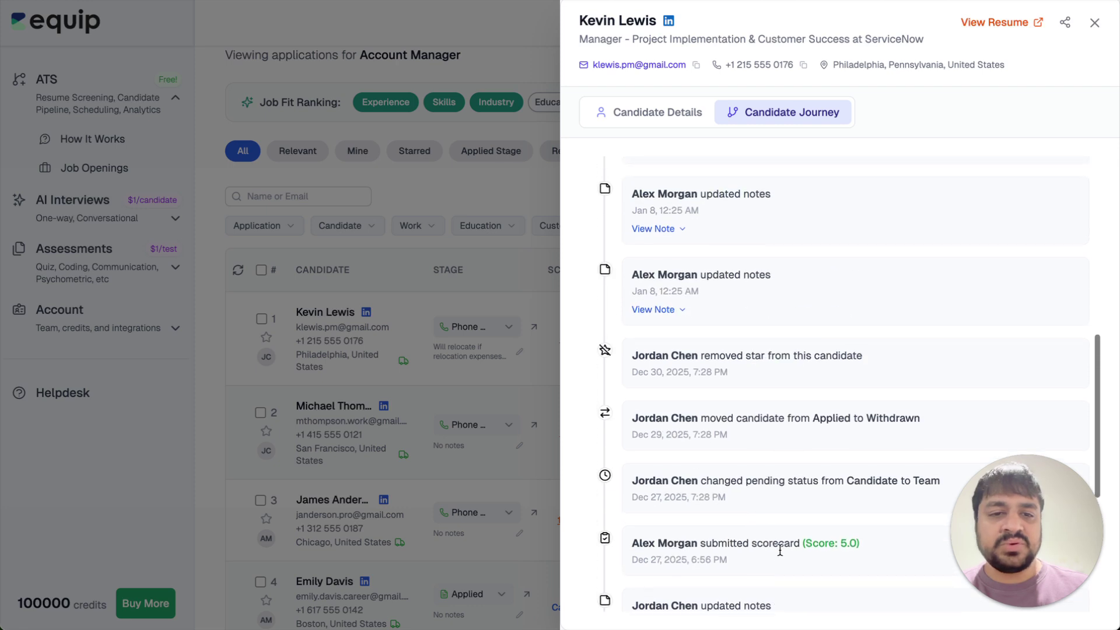
pyautogui.scroll(3, 779, 548)
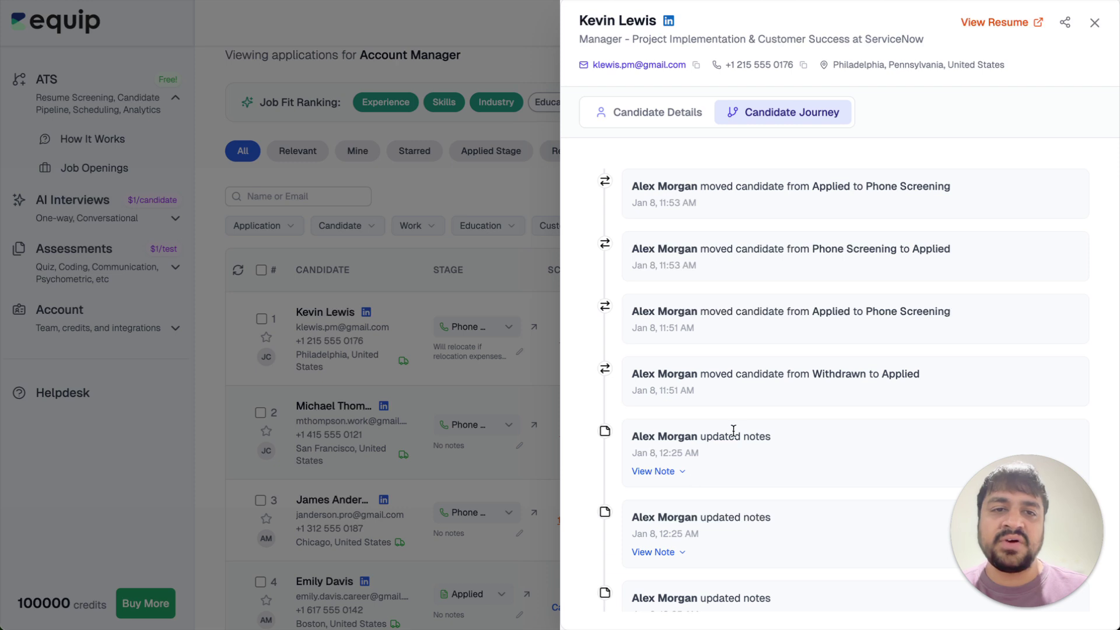
pyautogui.click(495, 185)
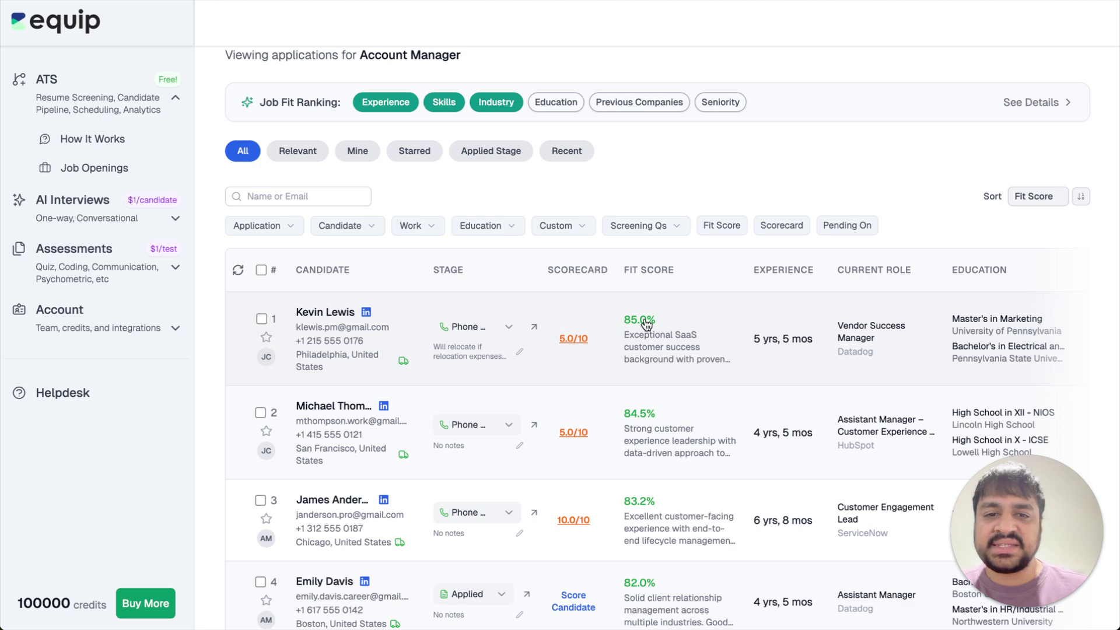
# Look through the ranked applications from the highest fit scores down to the last candidate in the list
pyautogui.scroll(-2, 754, 320)
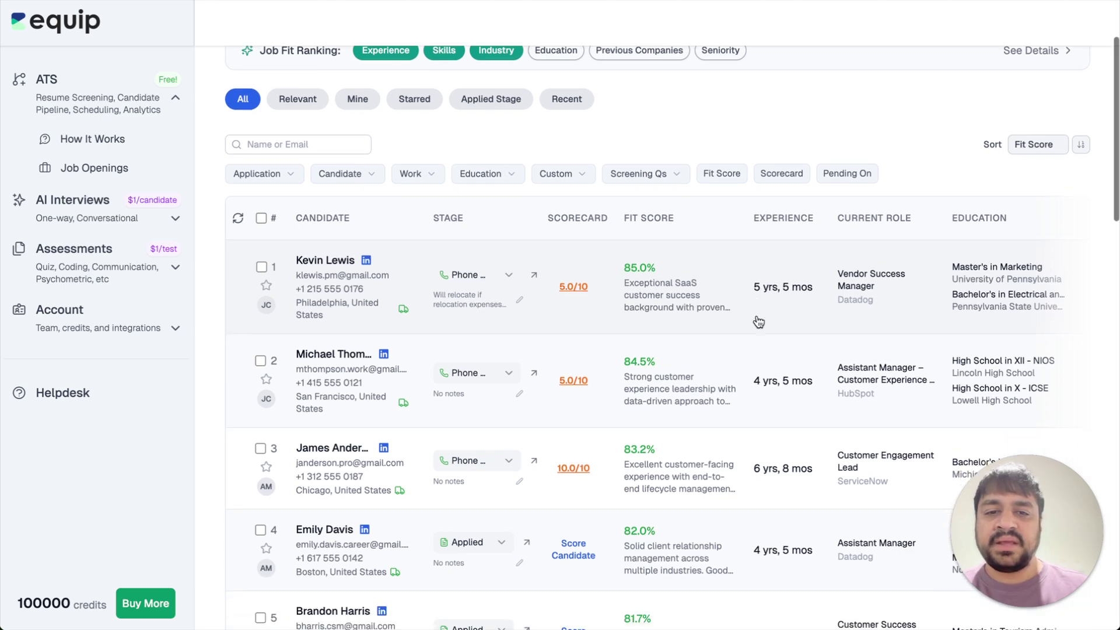
pyautogui.scroll(-5, 758, 321)
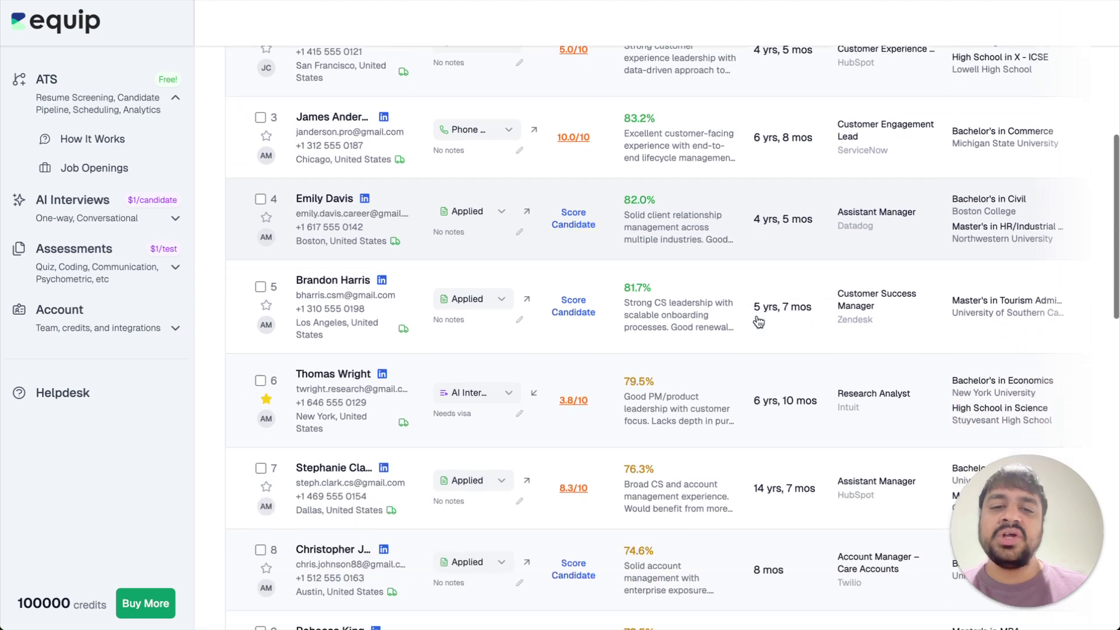
pyautogui.scroll(-9, 758, 322)
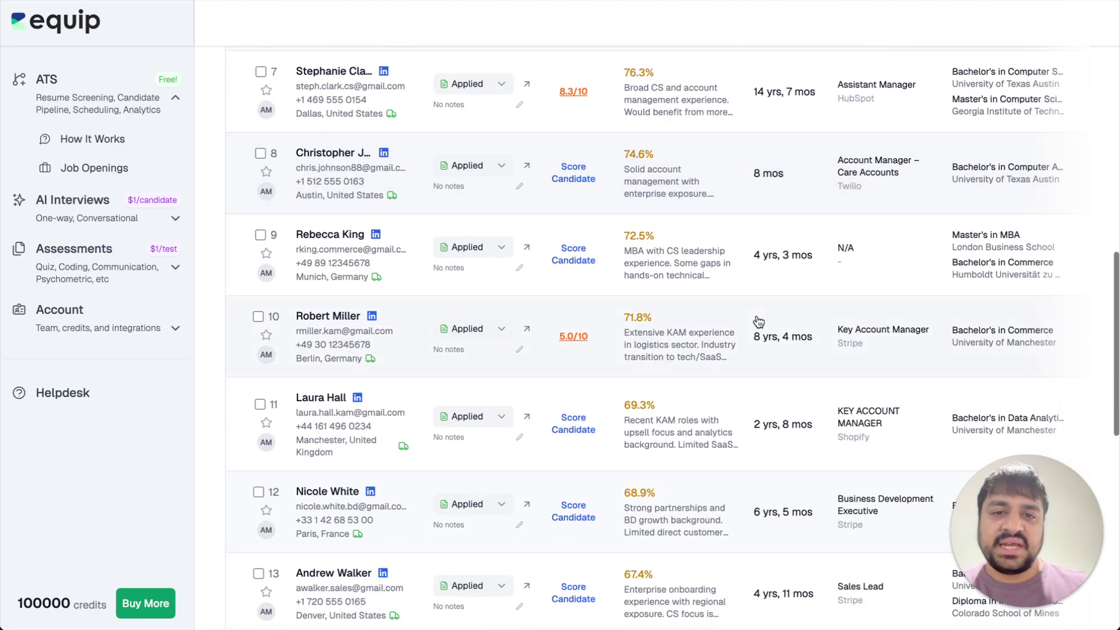
pyautogui.scroll(-9, 758, 322)
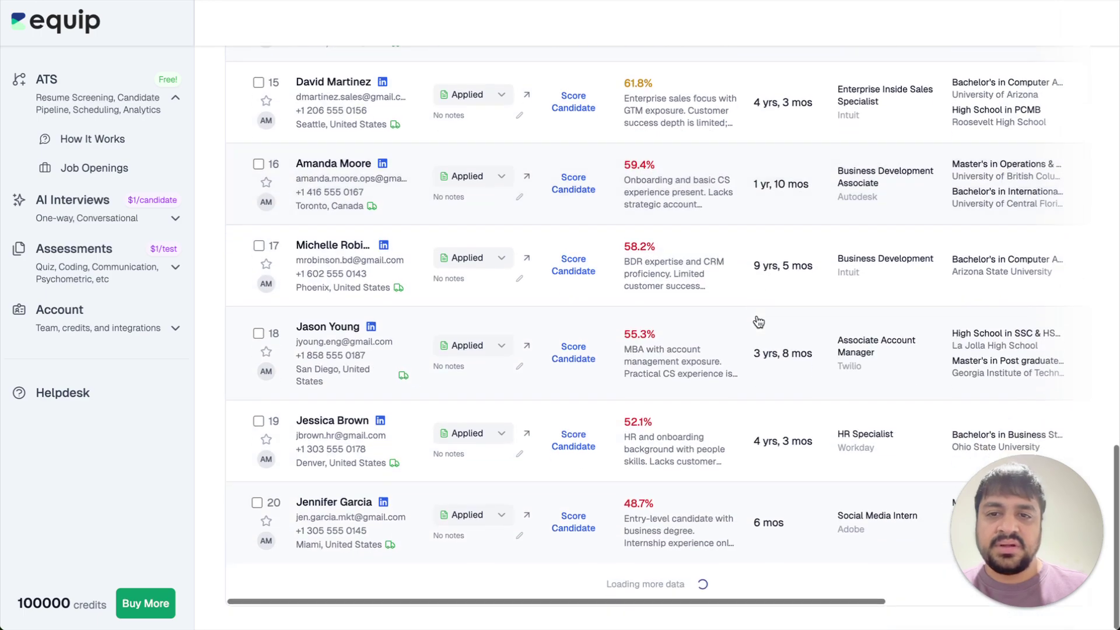
pyautogui.scroll(20, 758, 321)
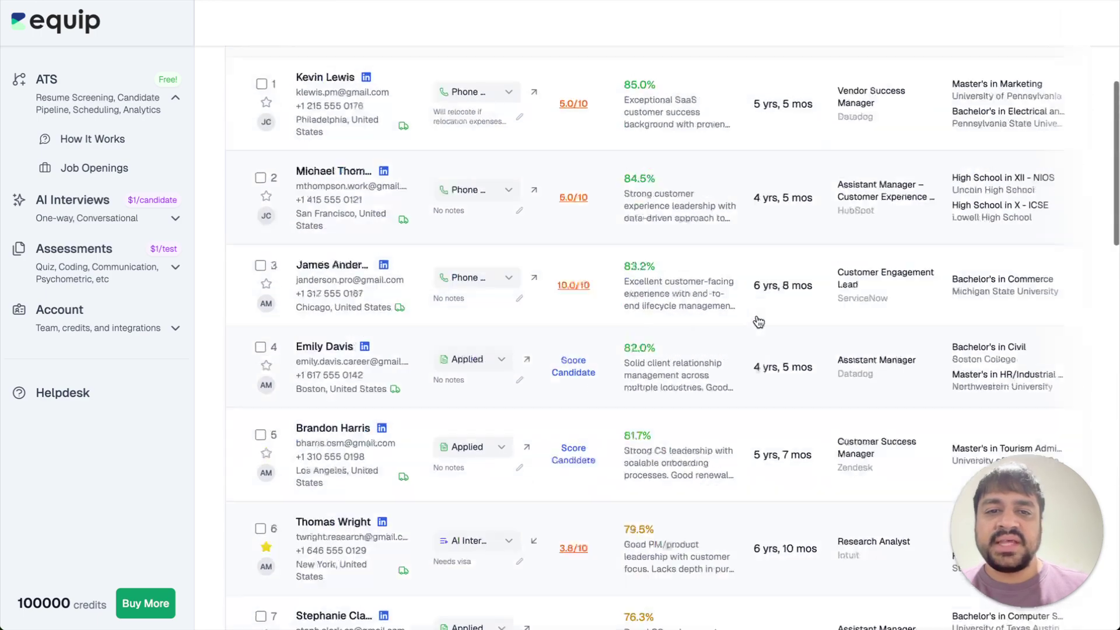
pyautogui.scroll(-20, 758, 322)
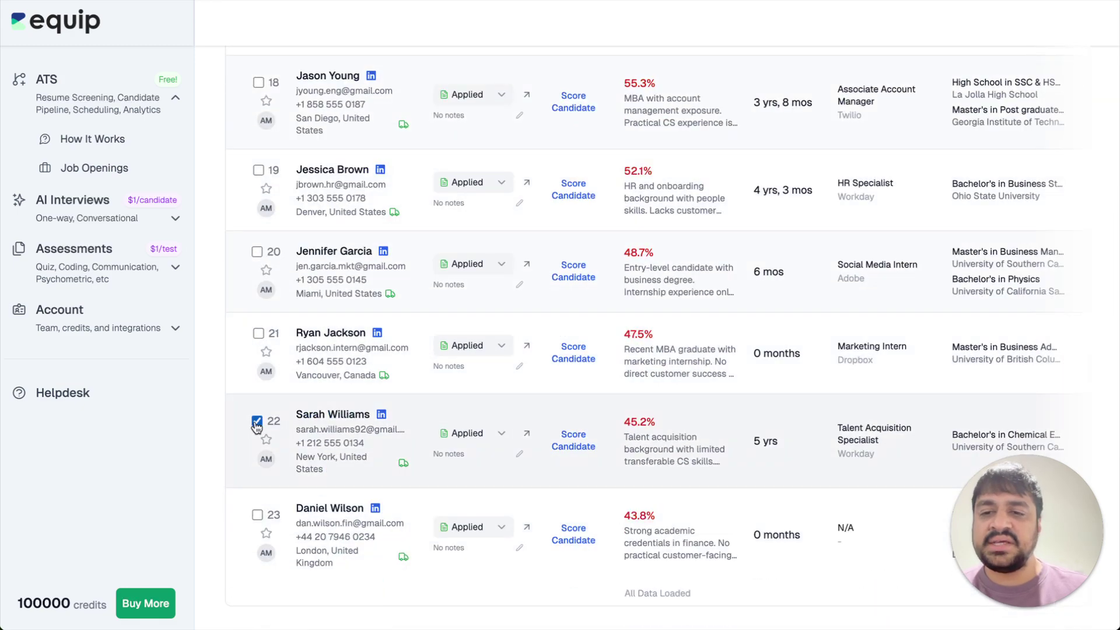
# Start rejecting the candidate in row 22, look at the rejection reasons and the rejection email option, and cancel the rejection
pyautogui.click(463, 434)
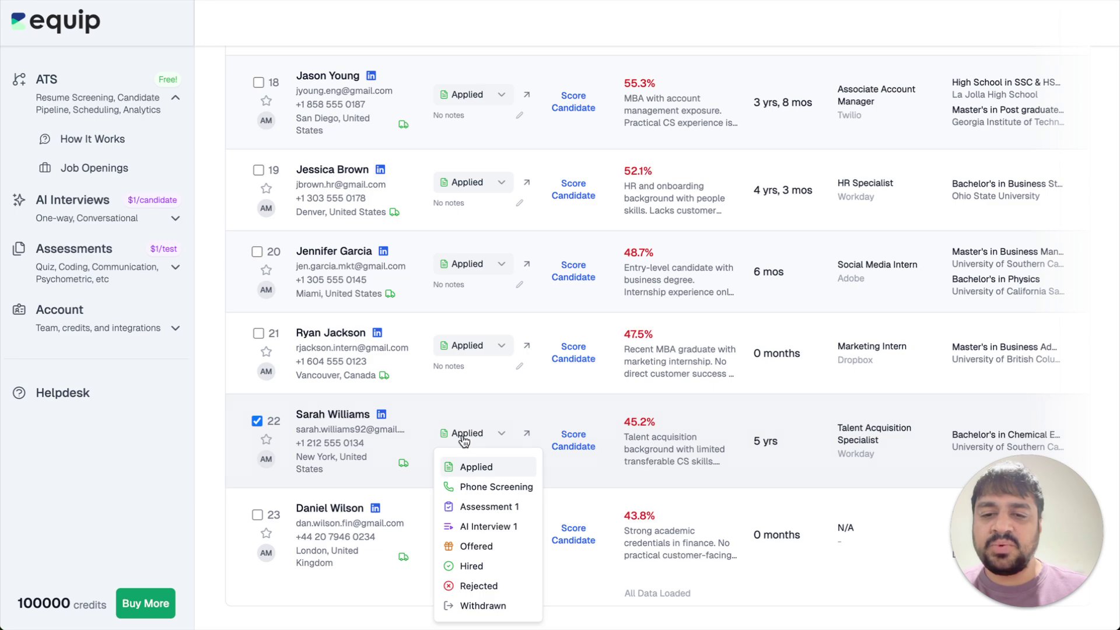
pyautogui.click(475, 585)
pyautogui.click(417, 300)
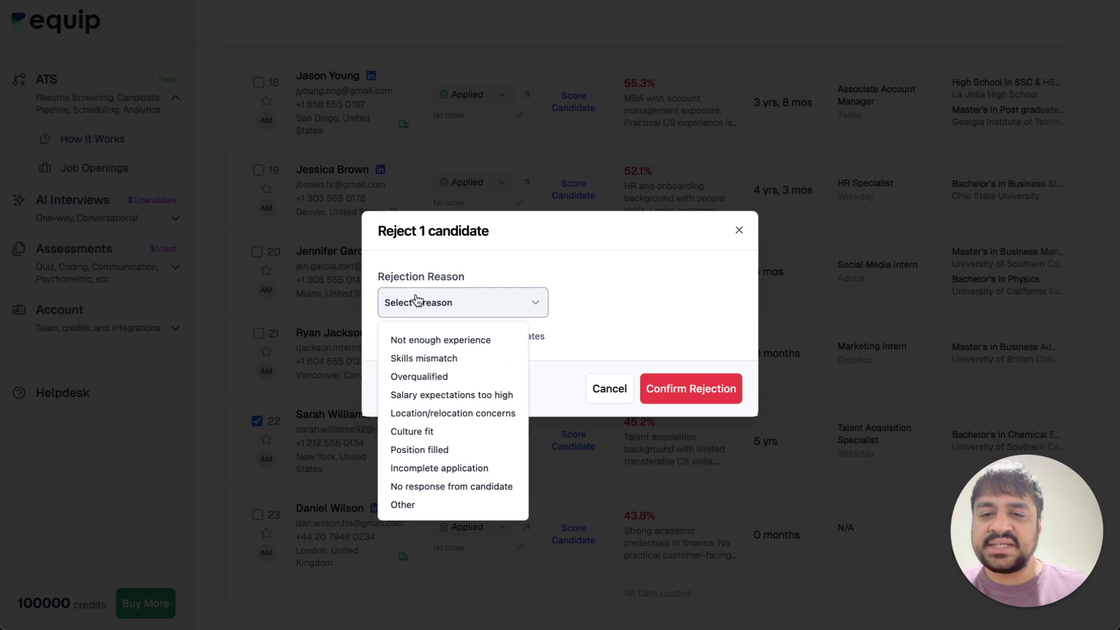
pyautogui.click(686, 288)
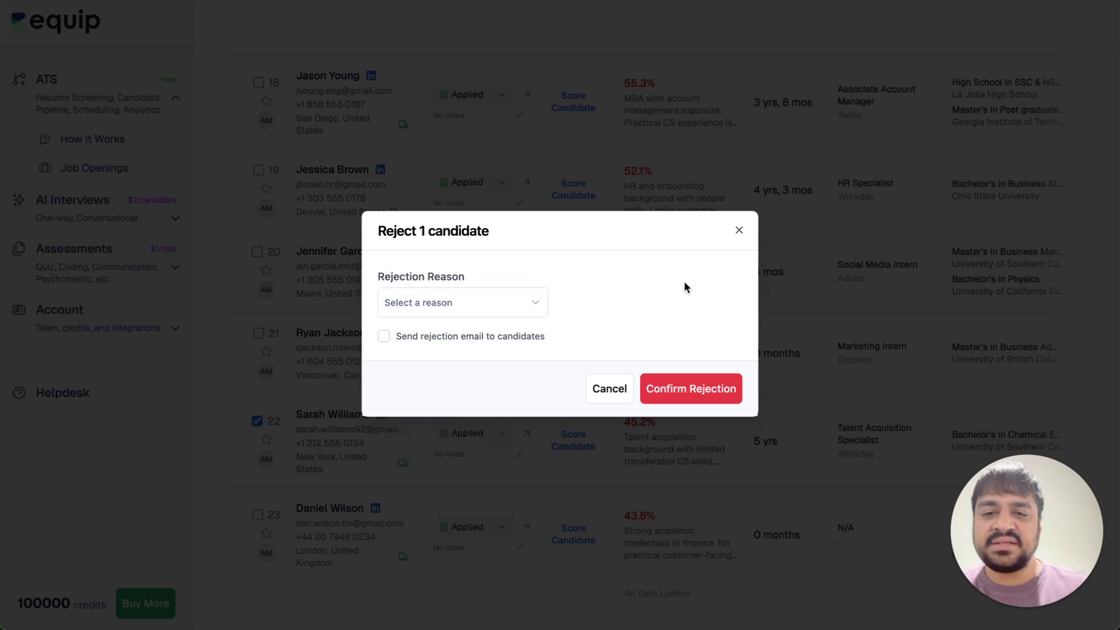
pyautogui.click(385, 339)
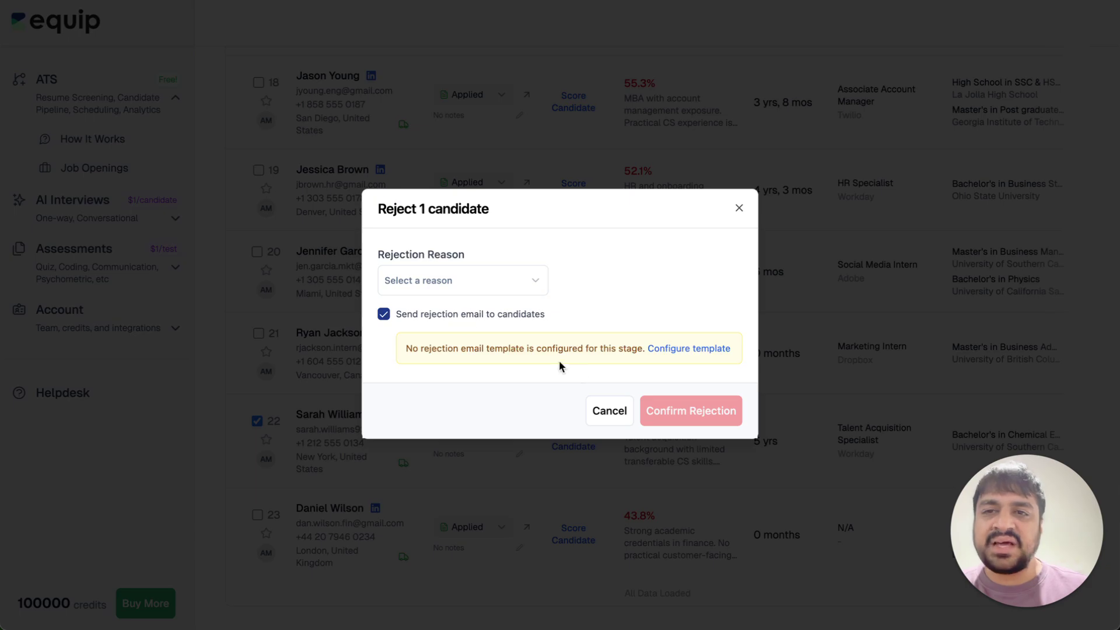
pyautogui.click(601, 417)
# Move the candidate in row 22 to the Phone Screening stage
pyautogui.click(484, 436)
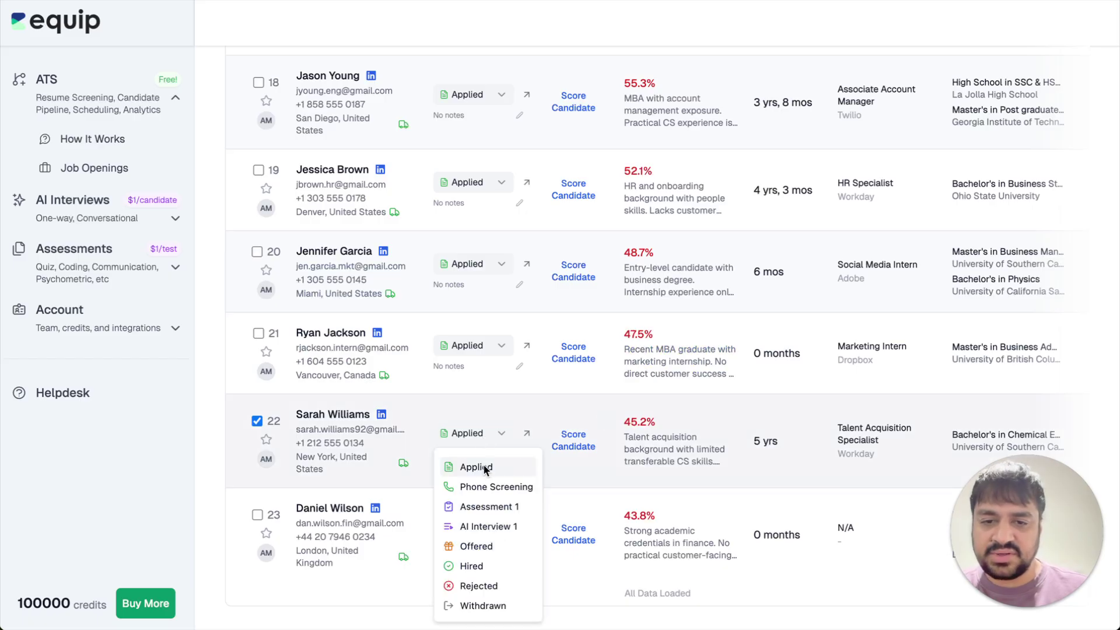
pyautogui.click(482, 485)
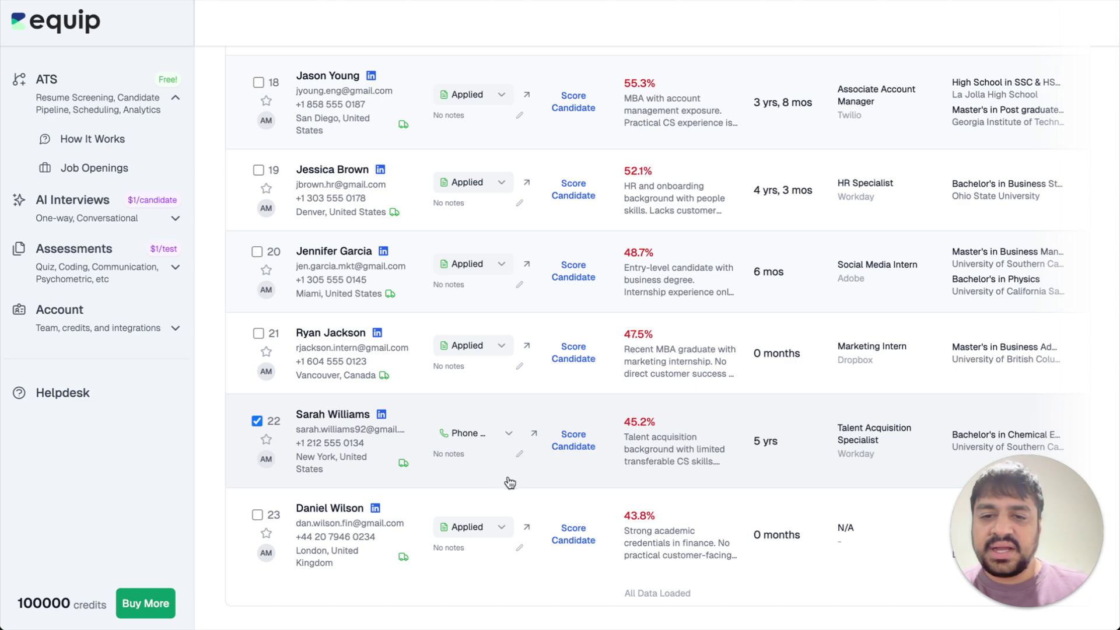
# Start rejecting the row 22 candidate from Phone Screening, review the Default Rejection email preview, reply and Schedule send options, and cancel
pyautogui.click(486, 438)
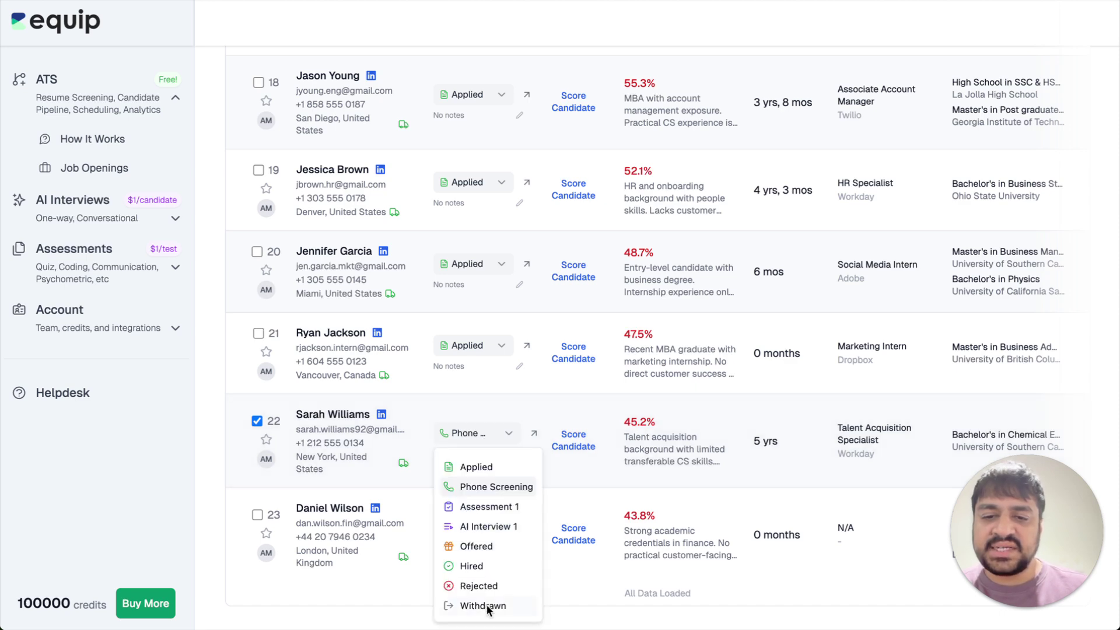
pyautogui.click(485, 584)
pyautogui.click(451, 333)
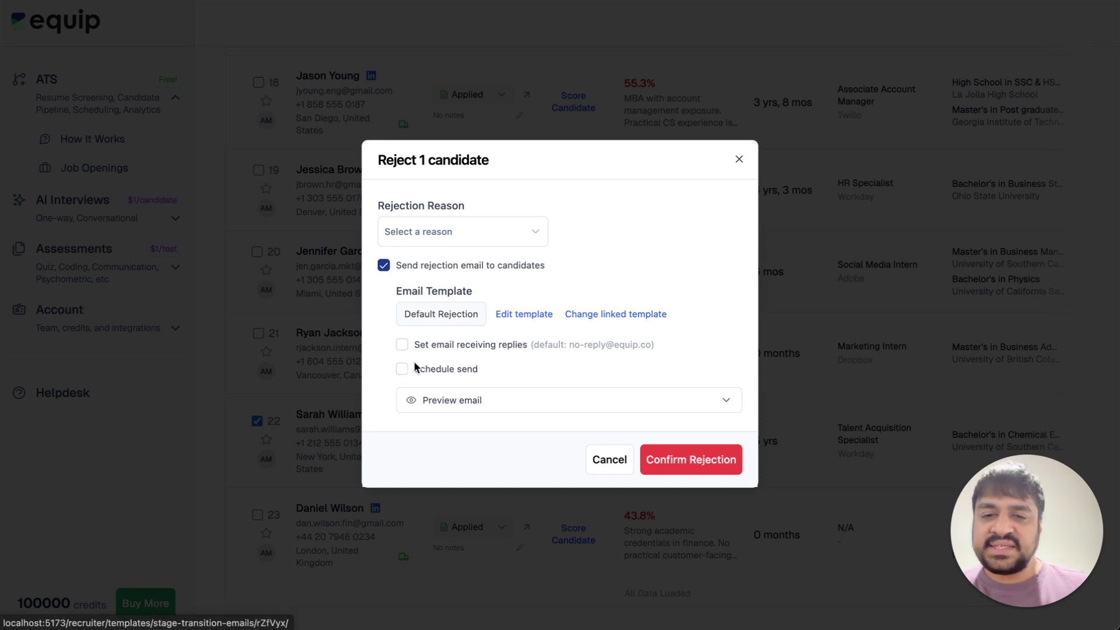
pyautogui.click(429, 399)
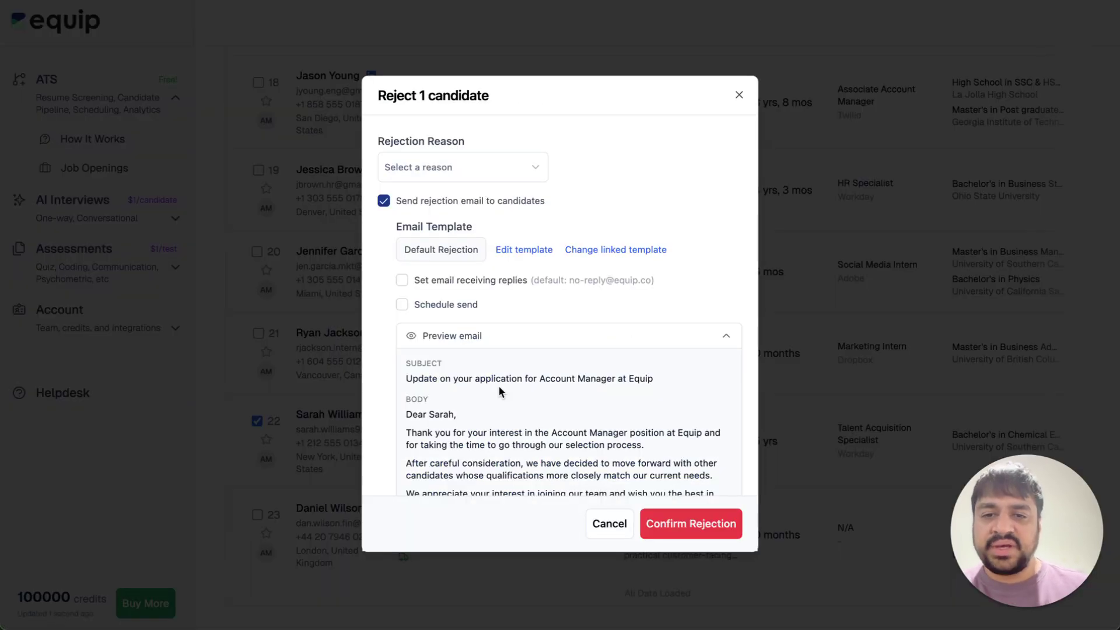
pyautogui.scroll(-3, 498, 383)
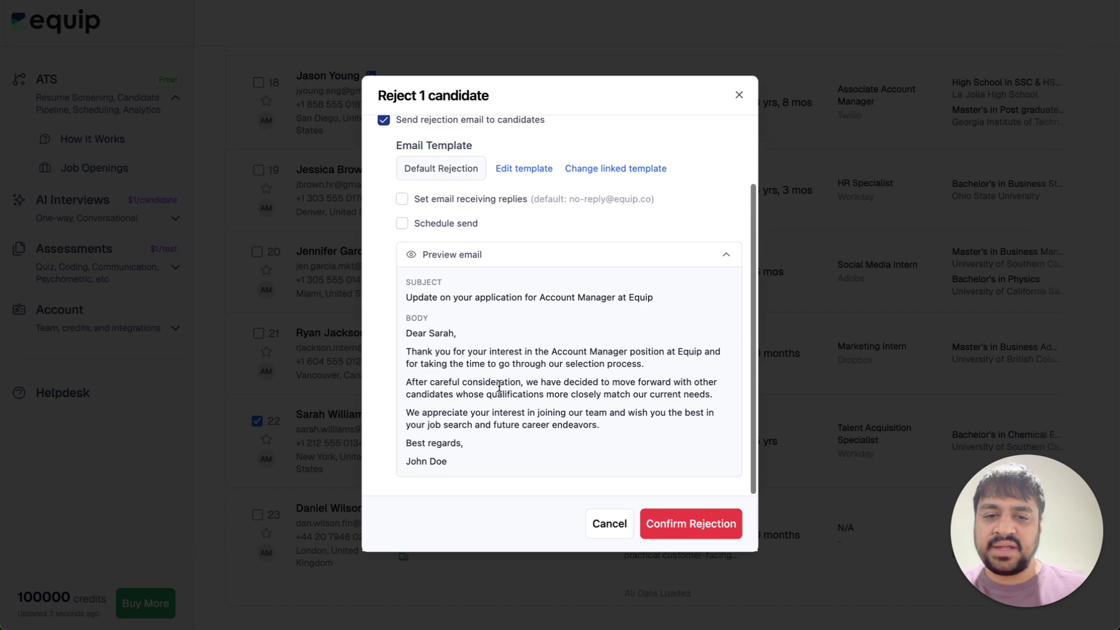
pyautogui.click(460, 204)
pyautogui.click(408, 209)
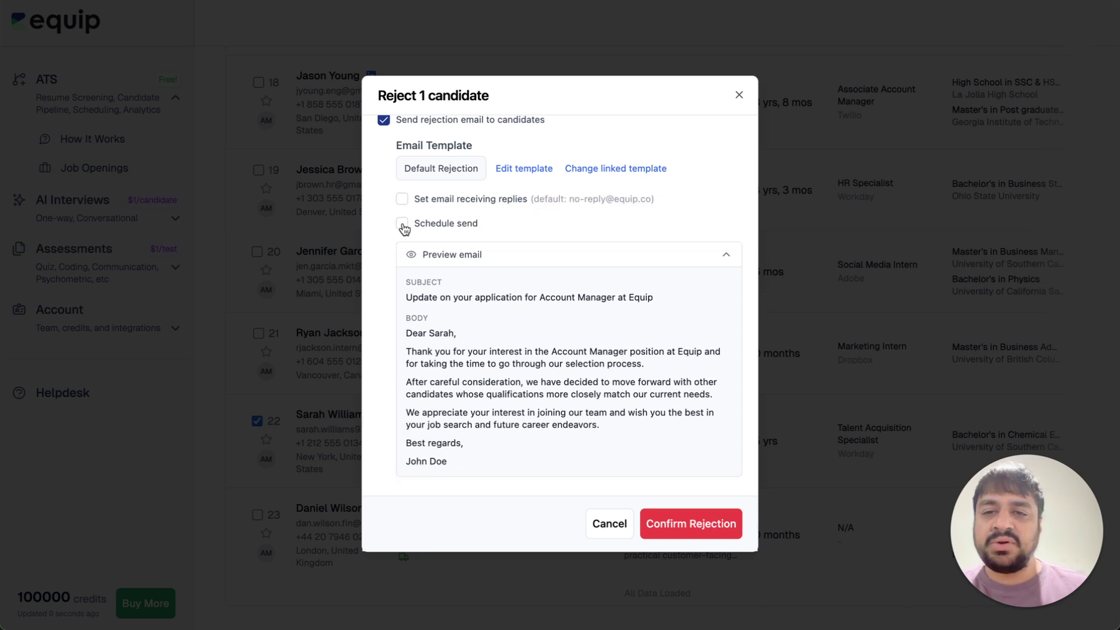
pyautogui.click(402, 225)
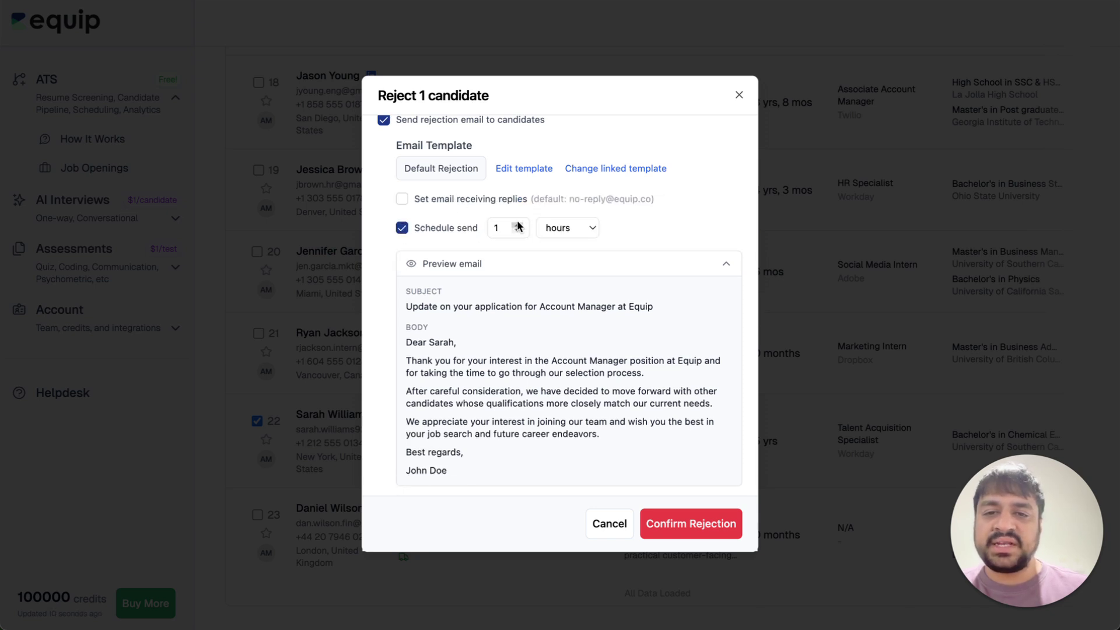
pyautogui.click(402, 228)
pyautogui.click(595, 524)
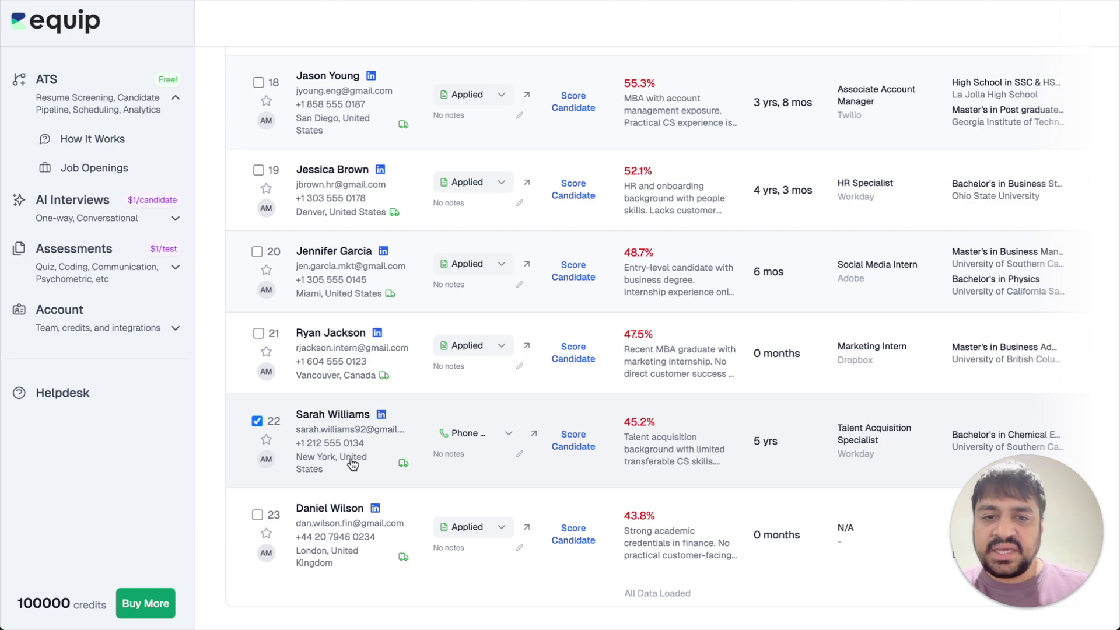
# Open the Assessment 1 invitation for the fourth-ranked candidate, preview its email, and cancel the invitation
pyautogui.scroll(15, 350, 458)
pyautogui.scroll(10, 517, 407)
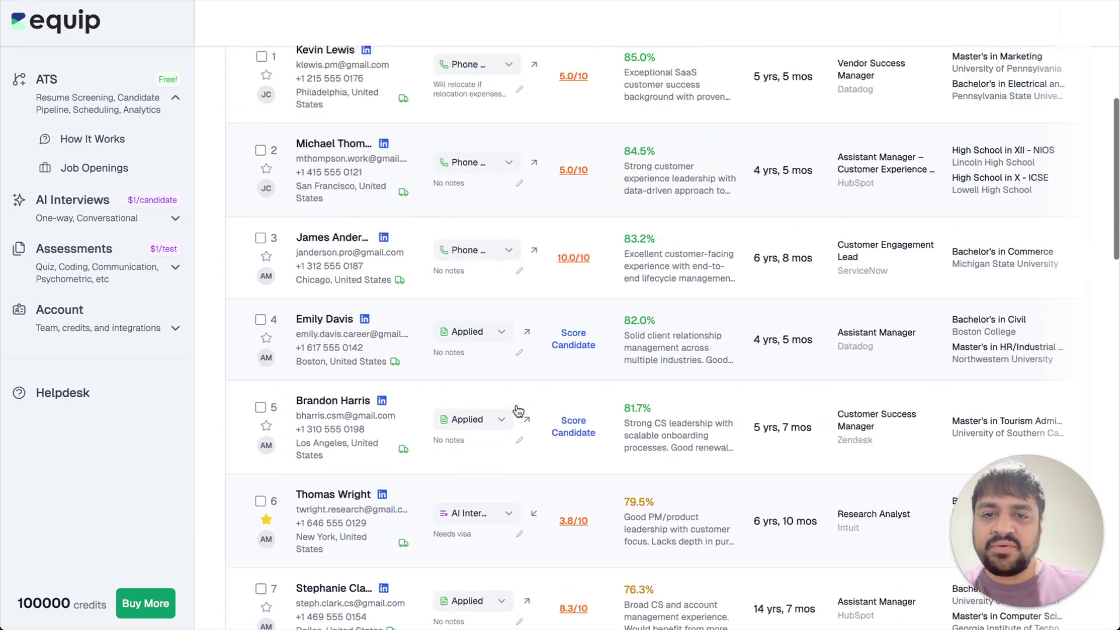
pyautogui.scroll(-5, 496, 356)
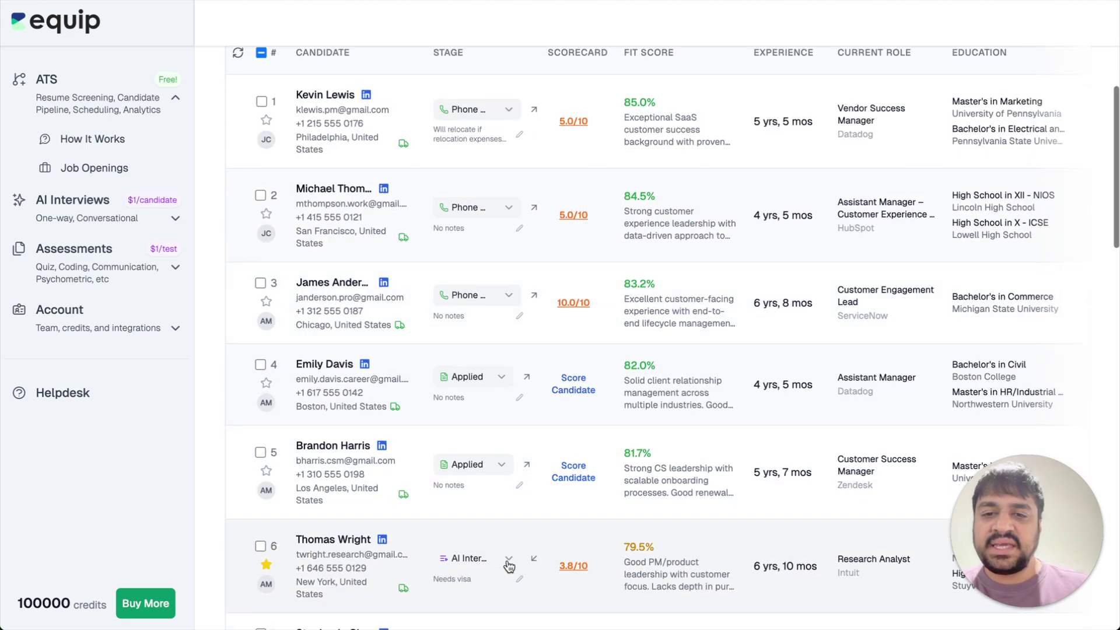
pyautogui.click(469, 377)
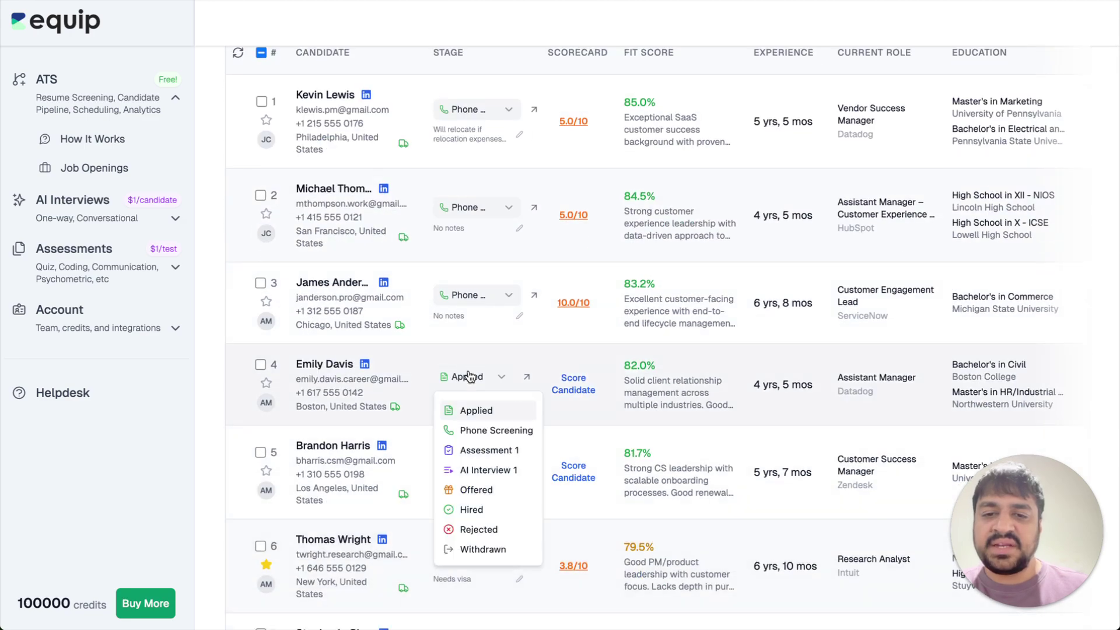
pyautogui.click(478, 452)
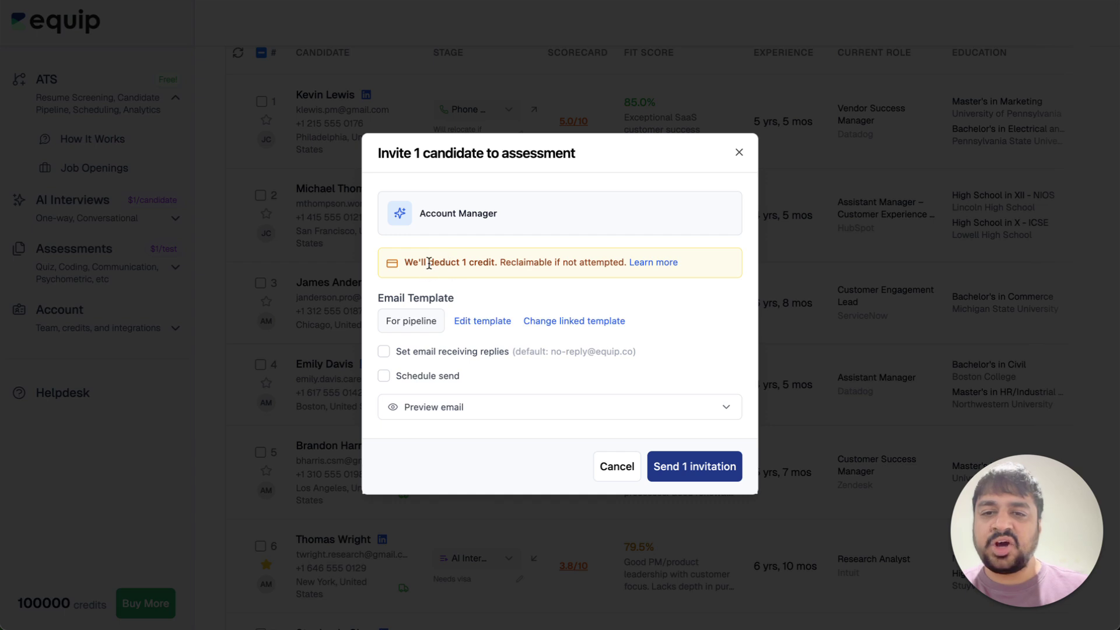
pyautogui.click(441, 406)
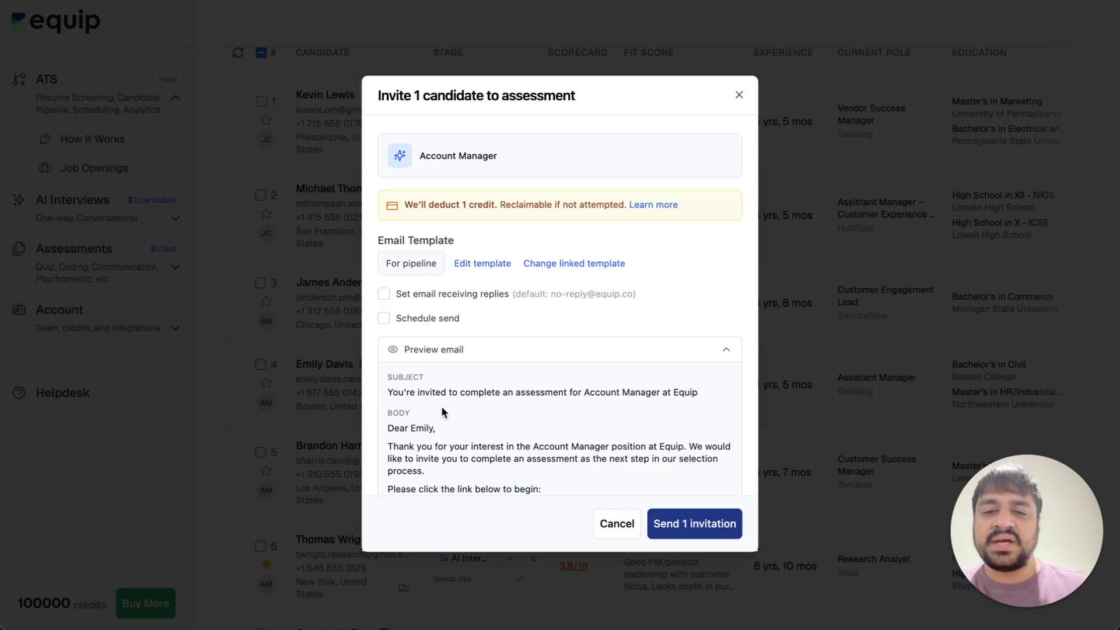
pyautogui.click(616, 526)
pyautogui.scroll(3, 616, 529)
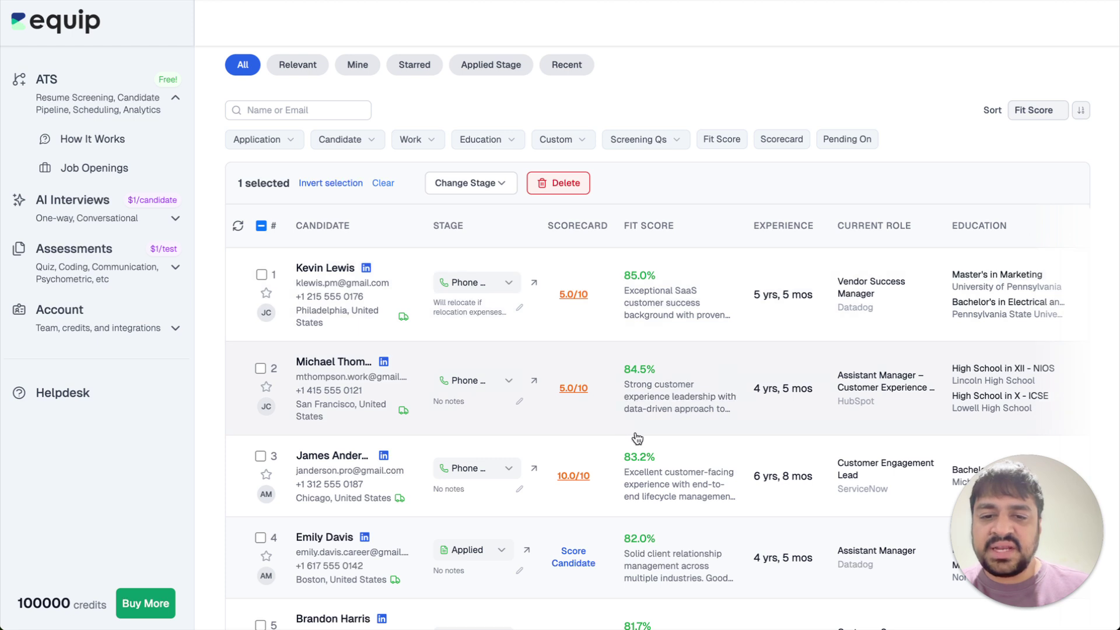
# Score the fourth-ranked candidate 9 for Communication, 4 for Technical Skills and 10 for Problem Solving, and submit the scorecard
pyautogui.scroll(-5, 636, 438)
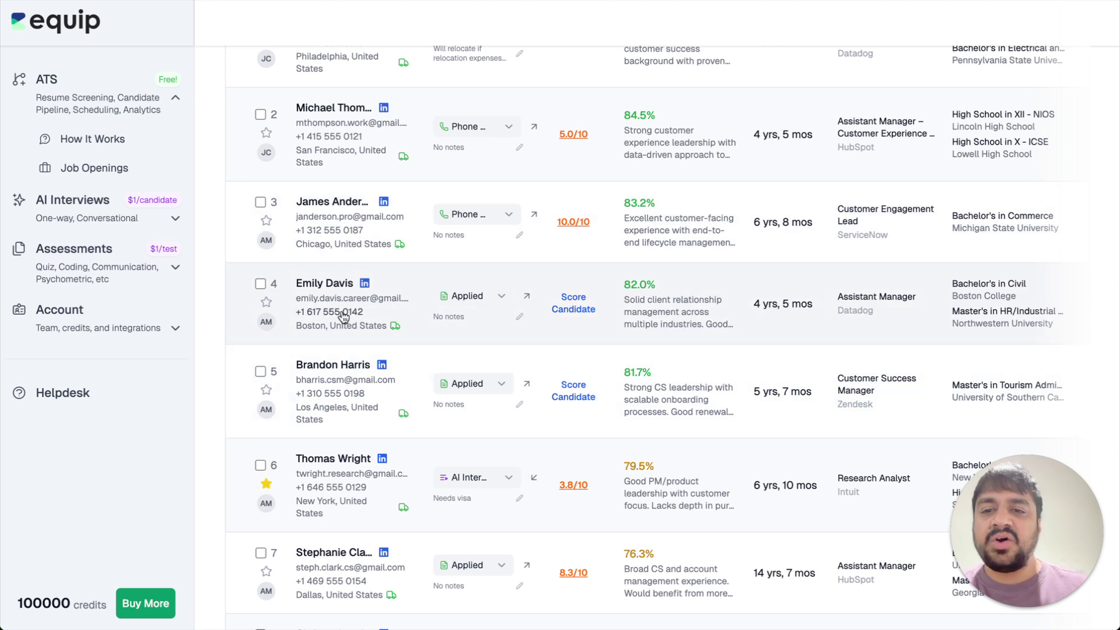
pyautogui.click(573, 309)
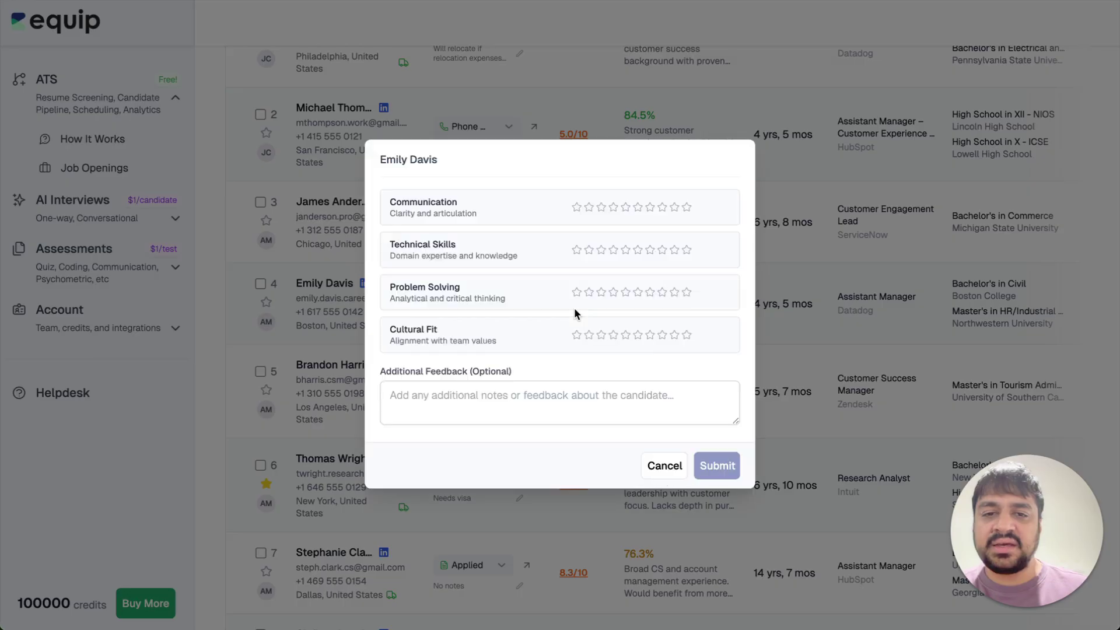
pyautogui.click(674, 208)
pyautogui.click(613, 252)
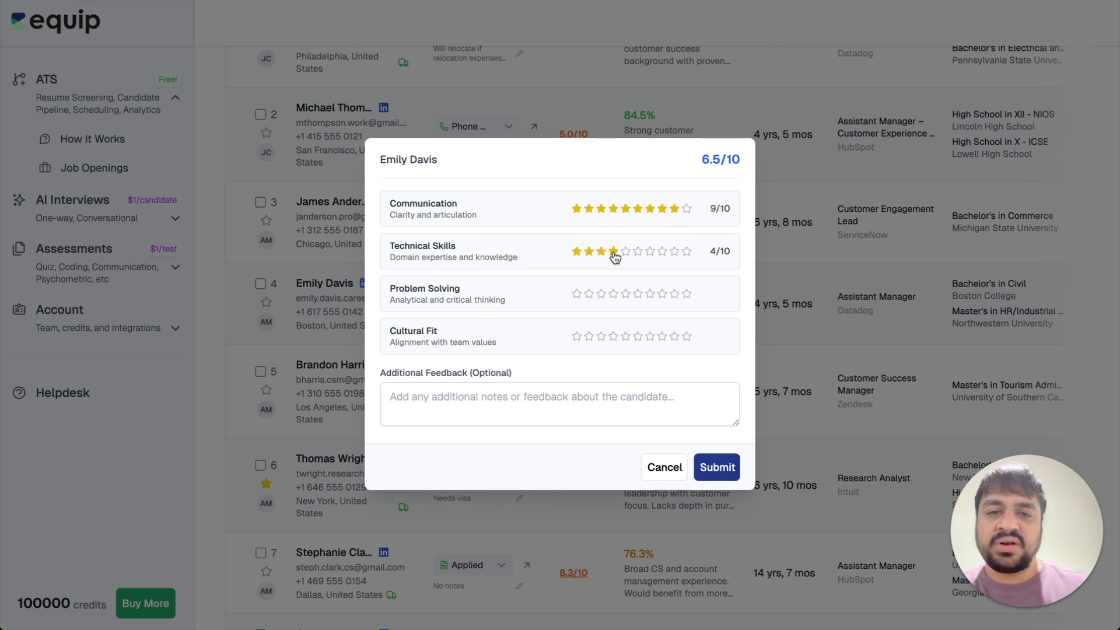
pyautogui.click(686, 294)
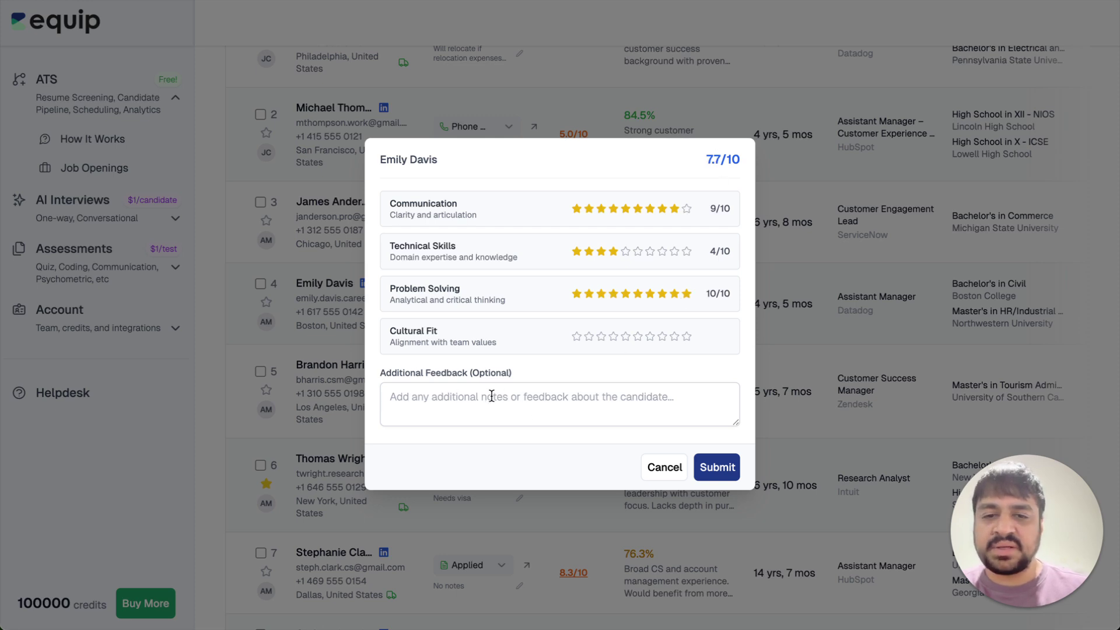
pyautogui.click(717, 467)
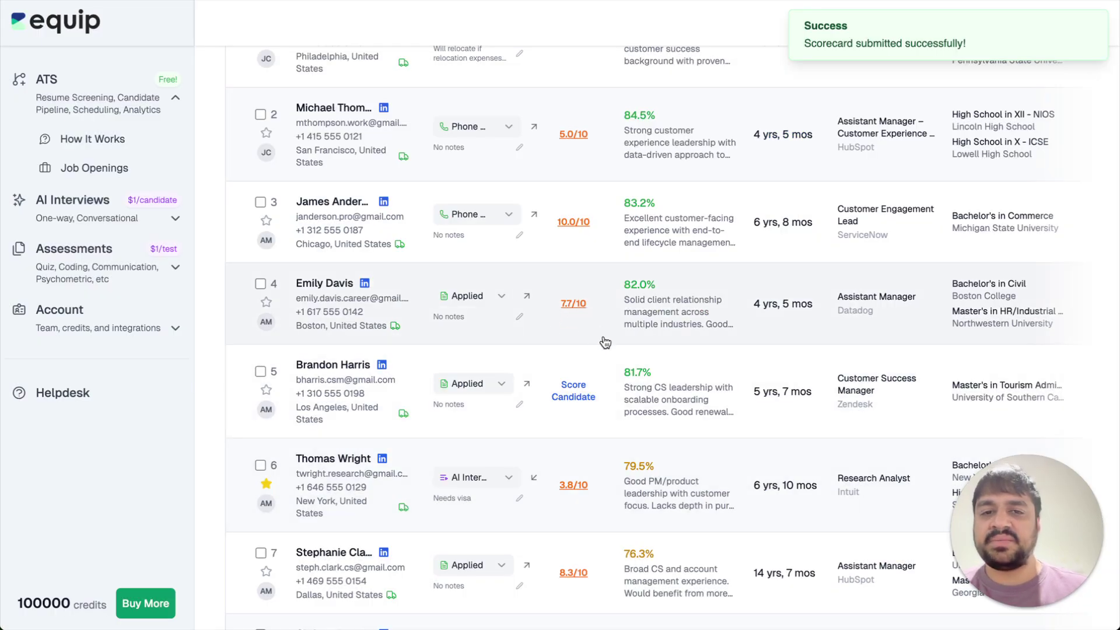
# Select all candidates in the table and clear that selection, leaving only the two top-ranked candidates selected
pyautogui.scroll(2, 609, 344)
pyautogui.scroll(1, 614, 349)
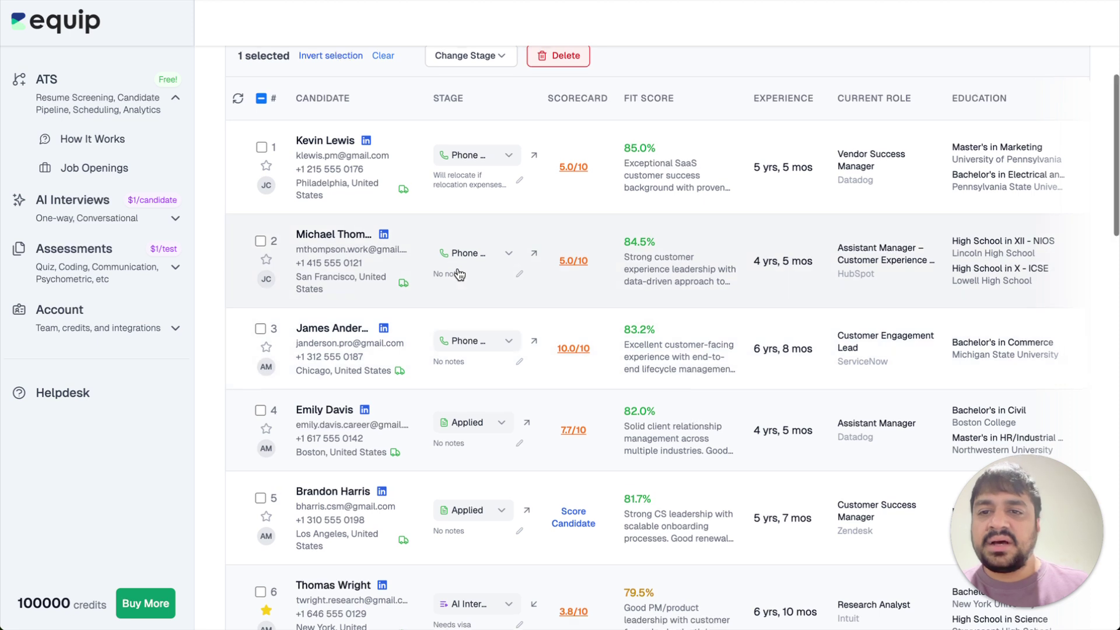
pyautogui.scroll(3, 459, 273)
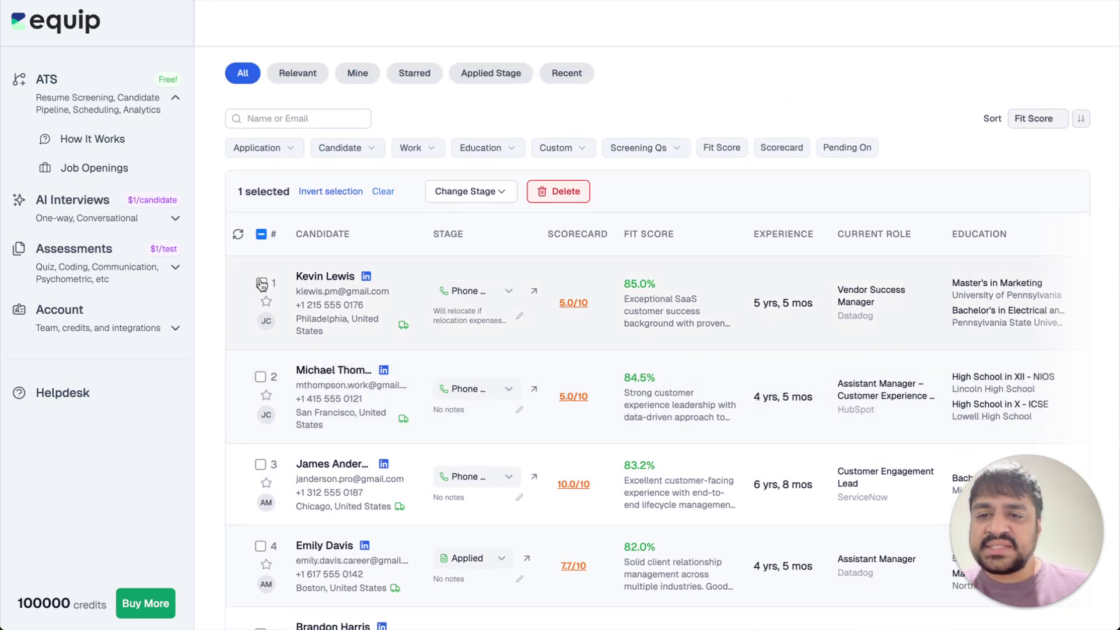
pyautogui.click(262, 284)
pyautogui.click(260, 377)
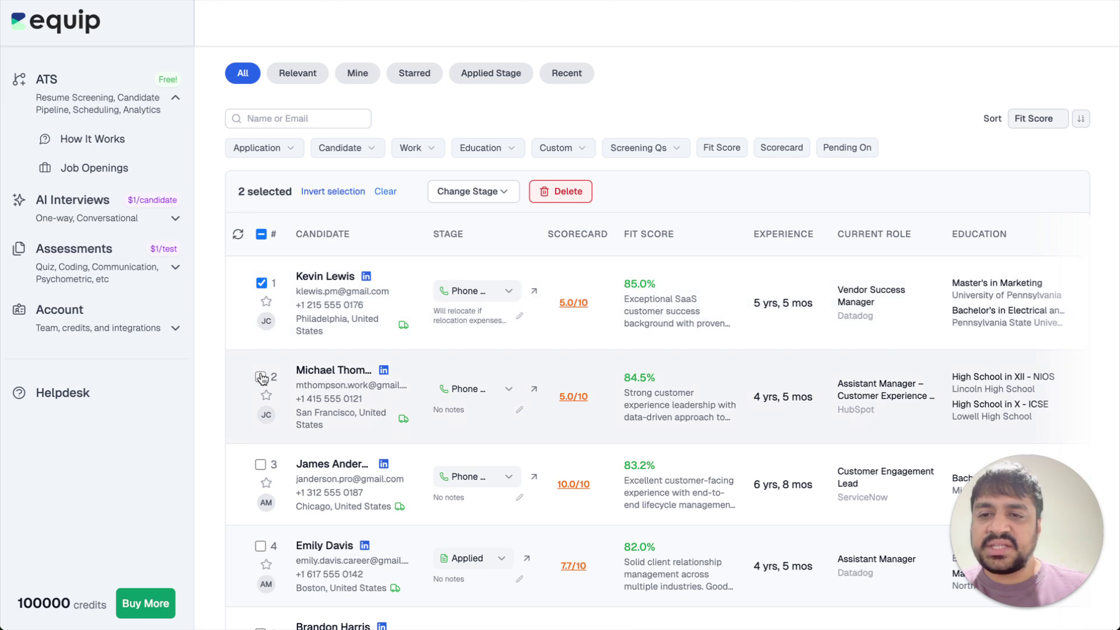
pyautogui.click(261, 234)
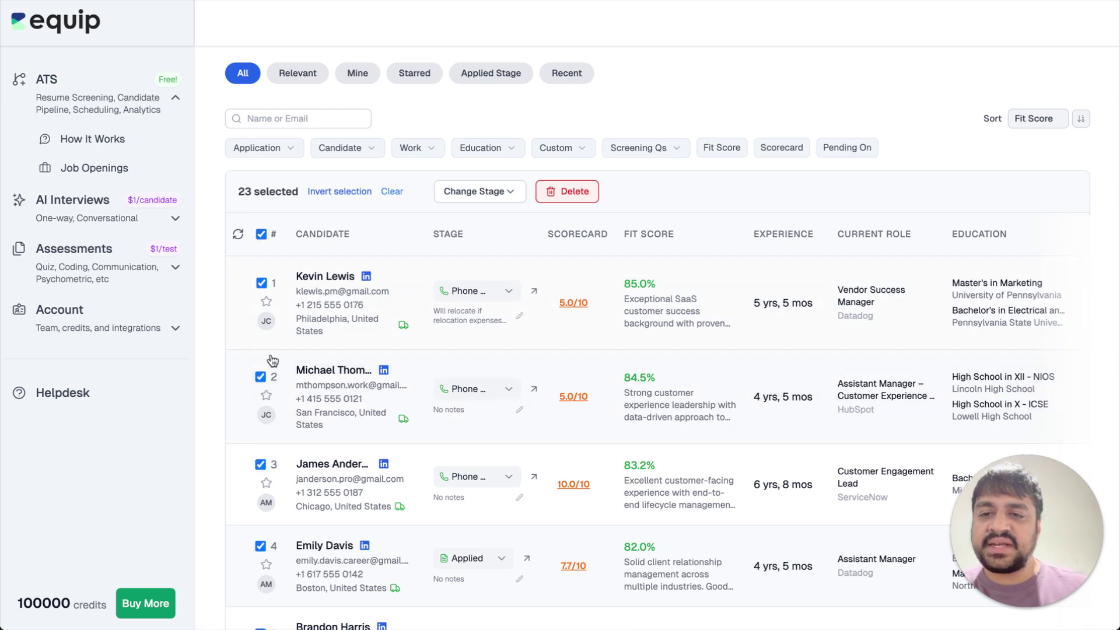
pyautogui.click(261, 235)
pyautogui.click(262, 241)
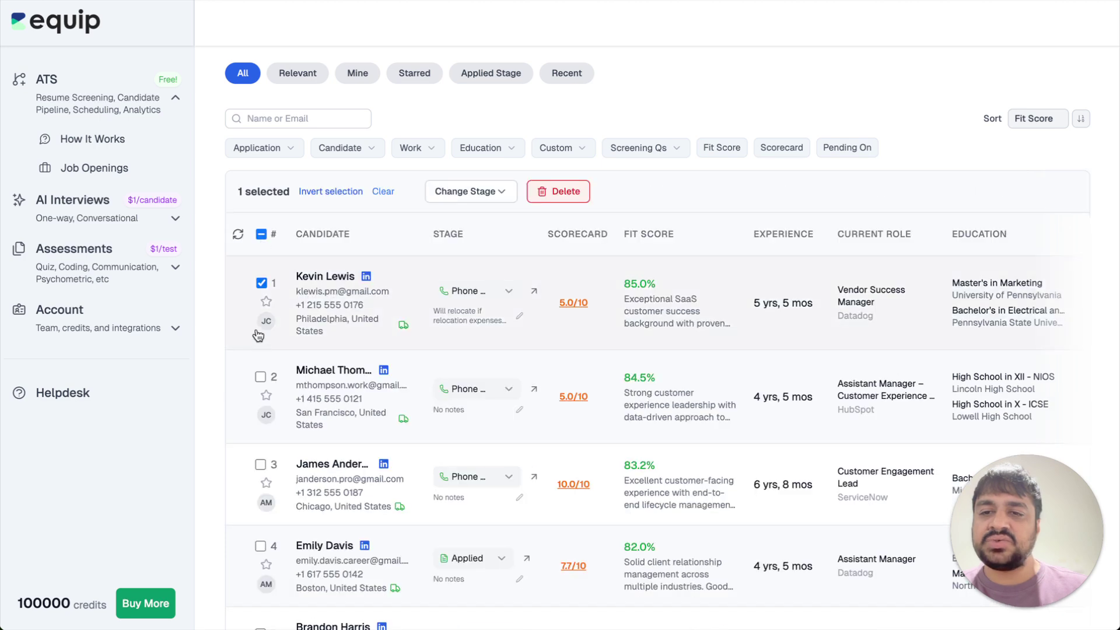
pyautogui.click(260, 376)
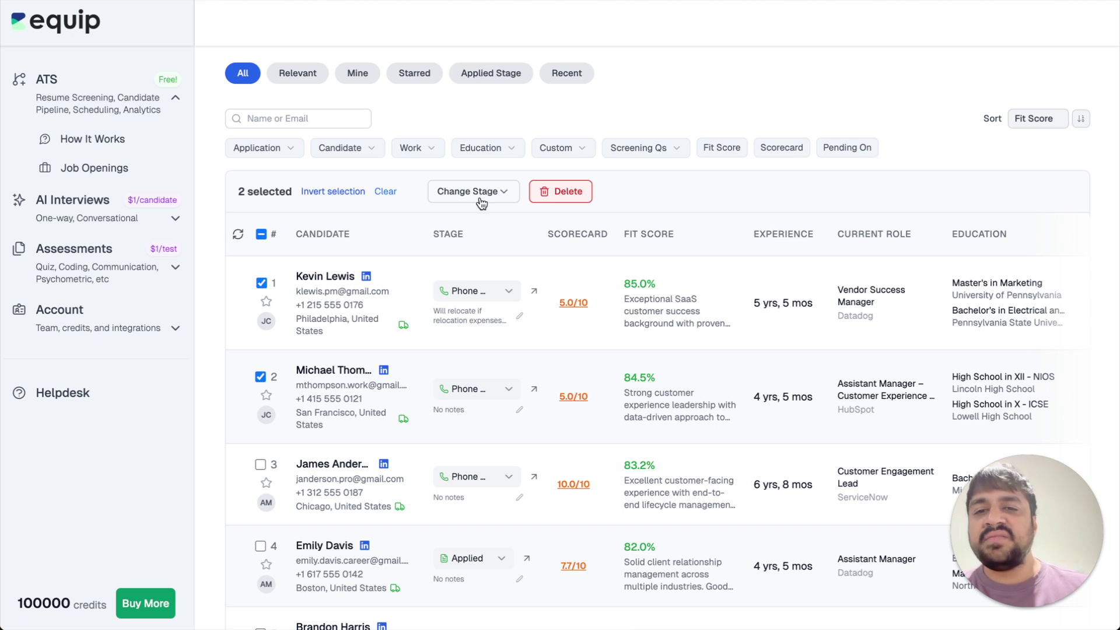
# Sort the applications by lowest Fit Score first, and add the three lowest-scoring candidates to the selection
pyautogui.click(1043, 119)
pyautogui.click(1081, 118)
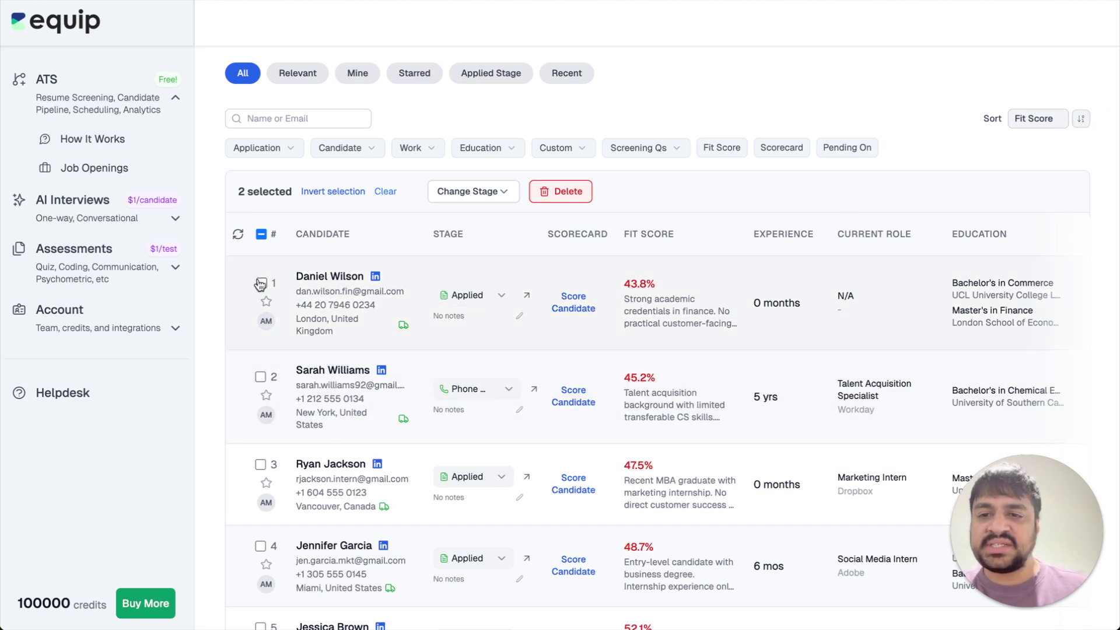
pyautogui.click(261, 282)
pyautogui.click(261, 377)
pyautogui.click(260, 465)
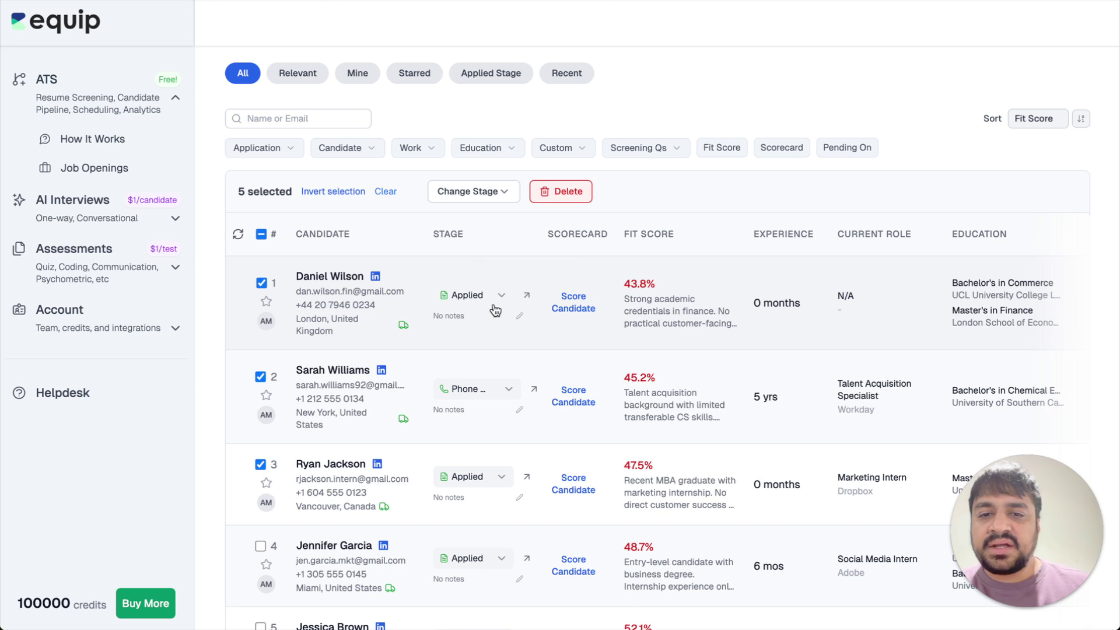
# Examine the Team, Candidate and Both choices for whose action is awaited on the lowest-scoring candidate, and close the list
pyautogui.click(527, 299)
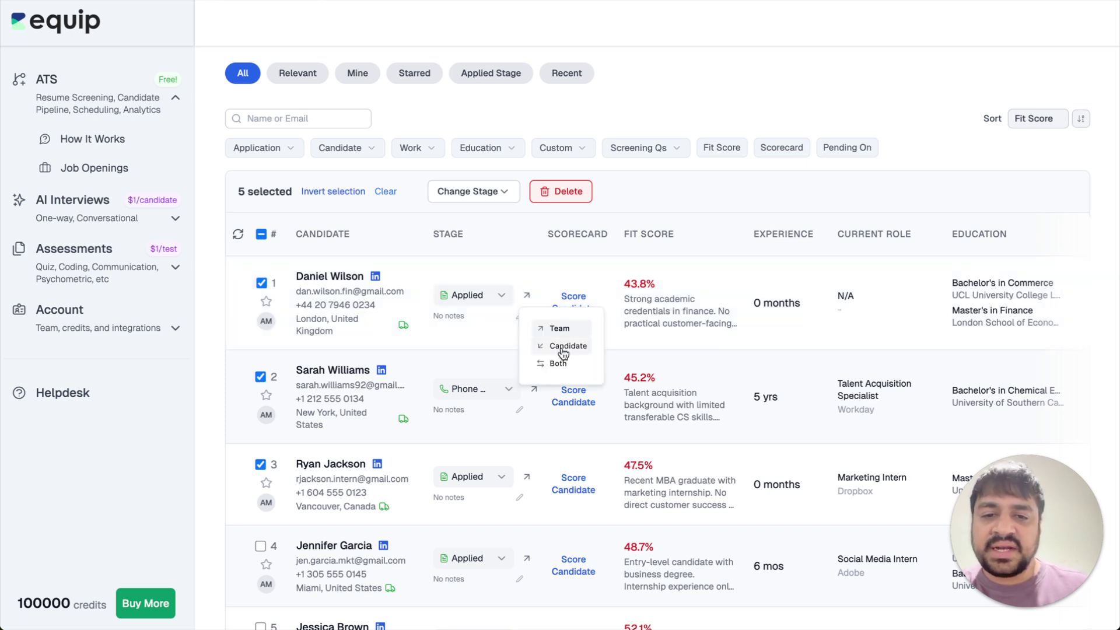
pyautogui.click(564, 348)
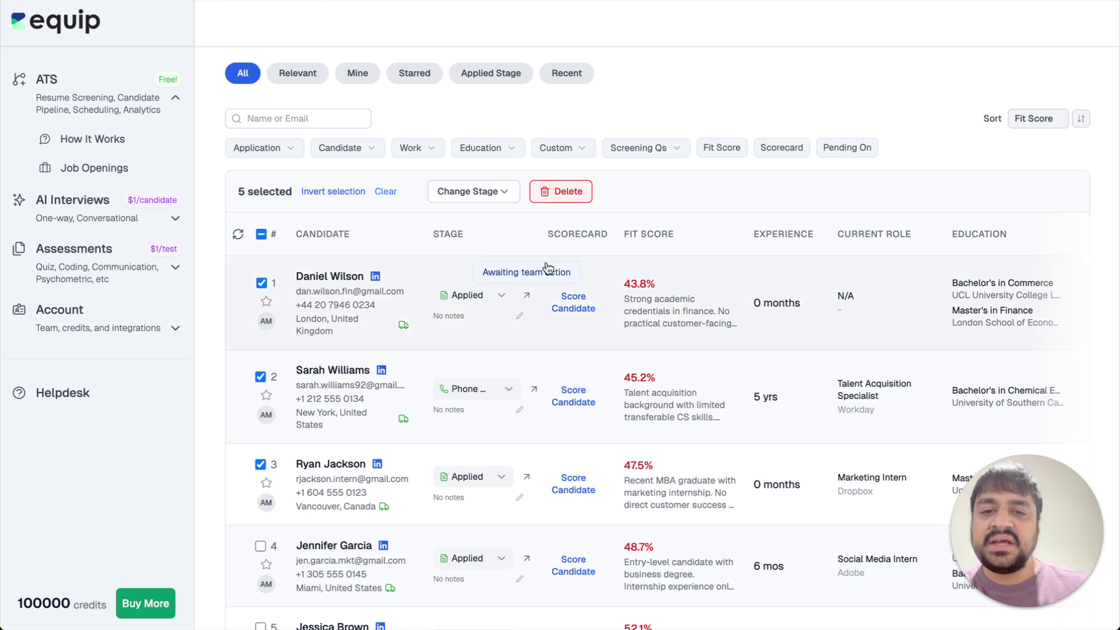
pyautogui.click(527, 298)
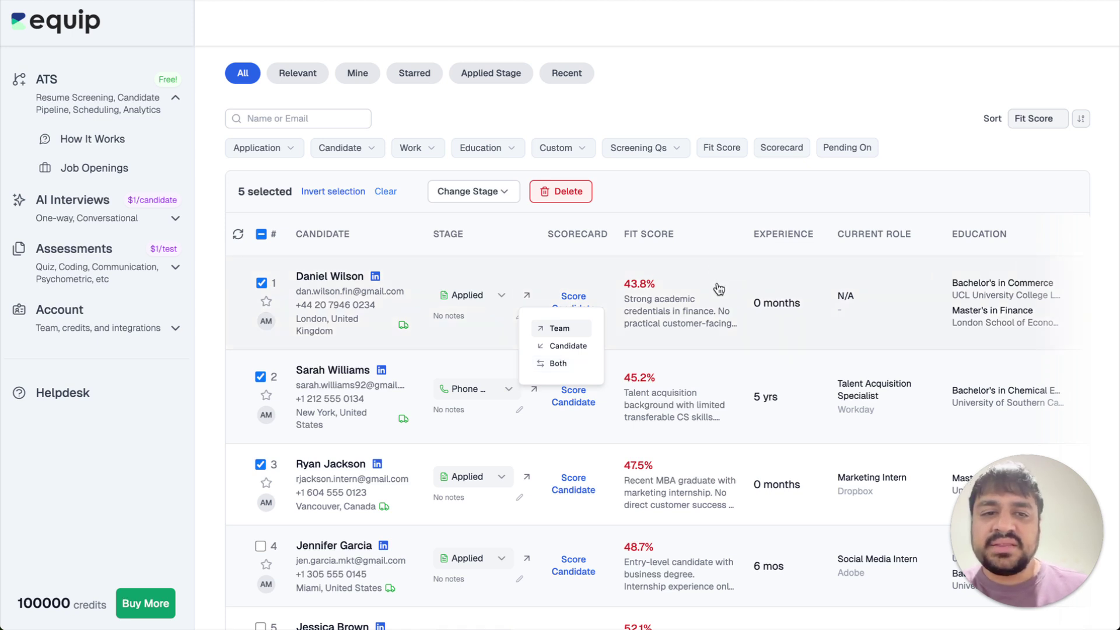
pyautogui.click(707, 193)
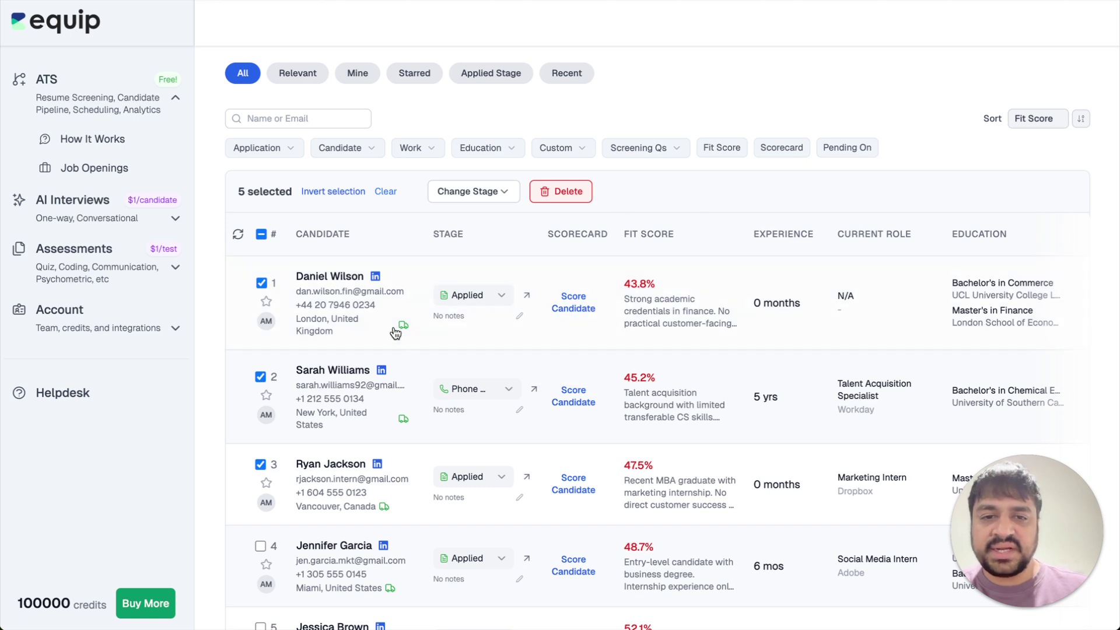